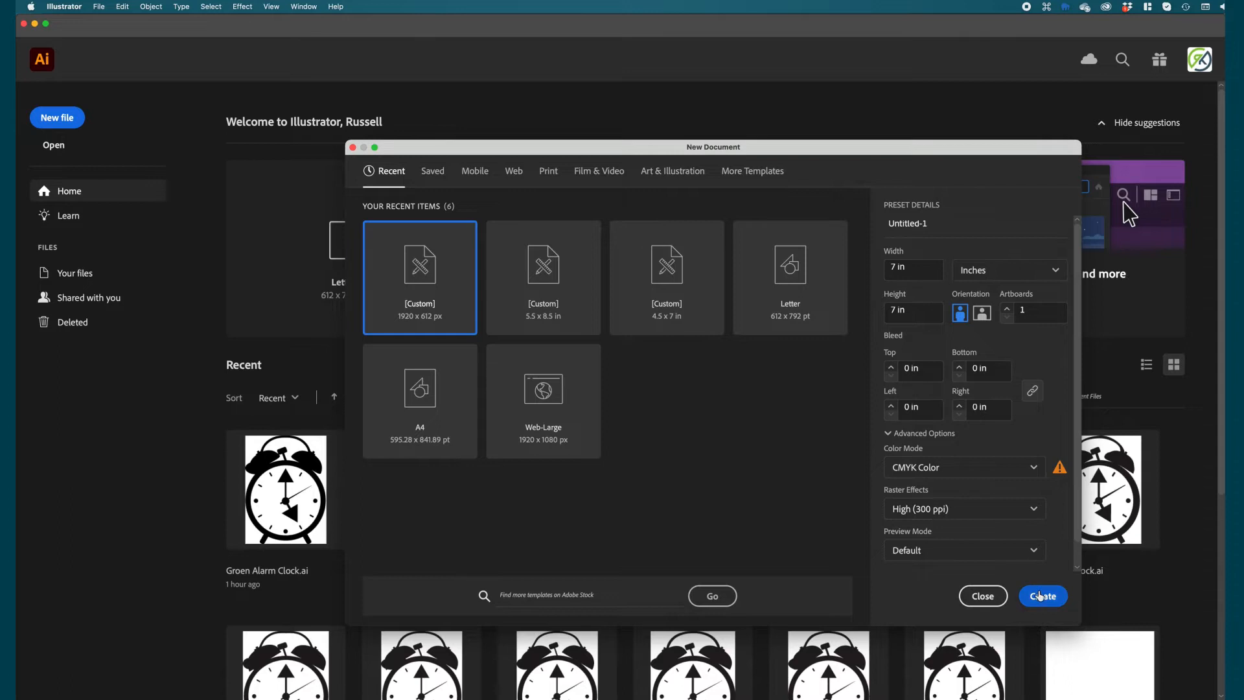
Create a new 7 x 7 in document in CMYK Color with High (300 ppi) raster effects
{"action": "left_click", "coordinate": [1038, 594]}
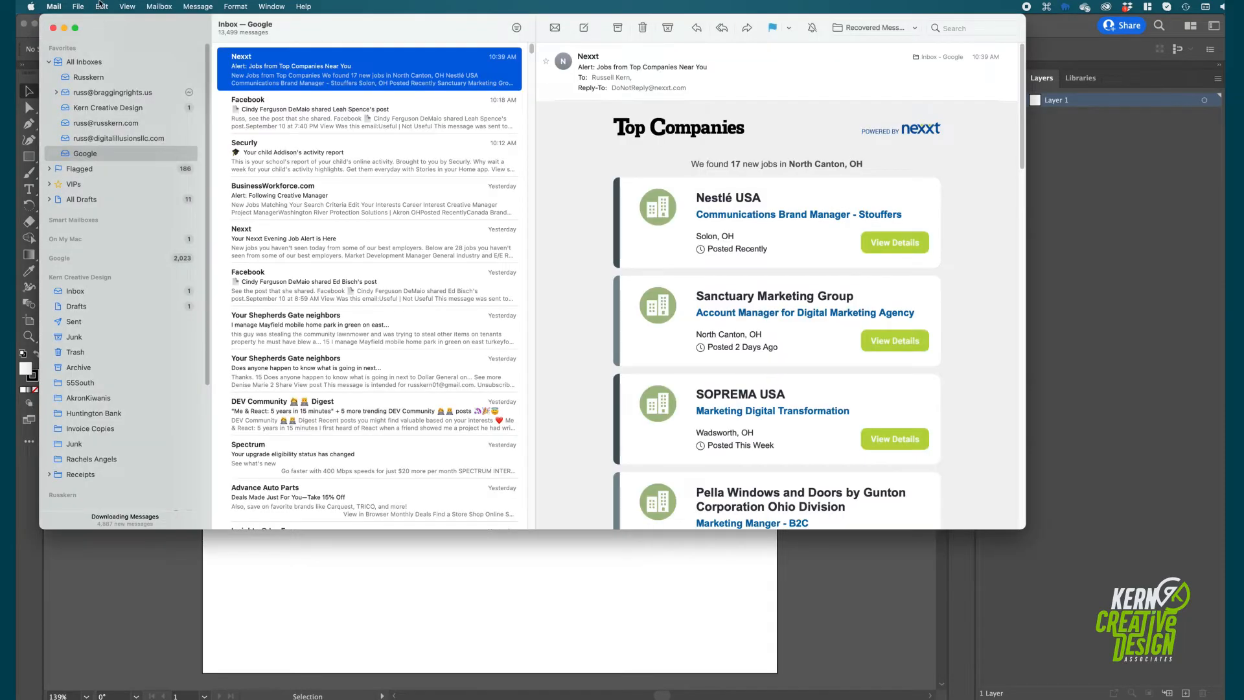
{"action": "left_click", "coordinate": [222, 584]}
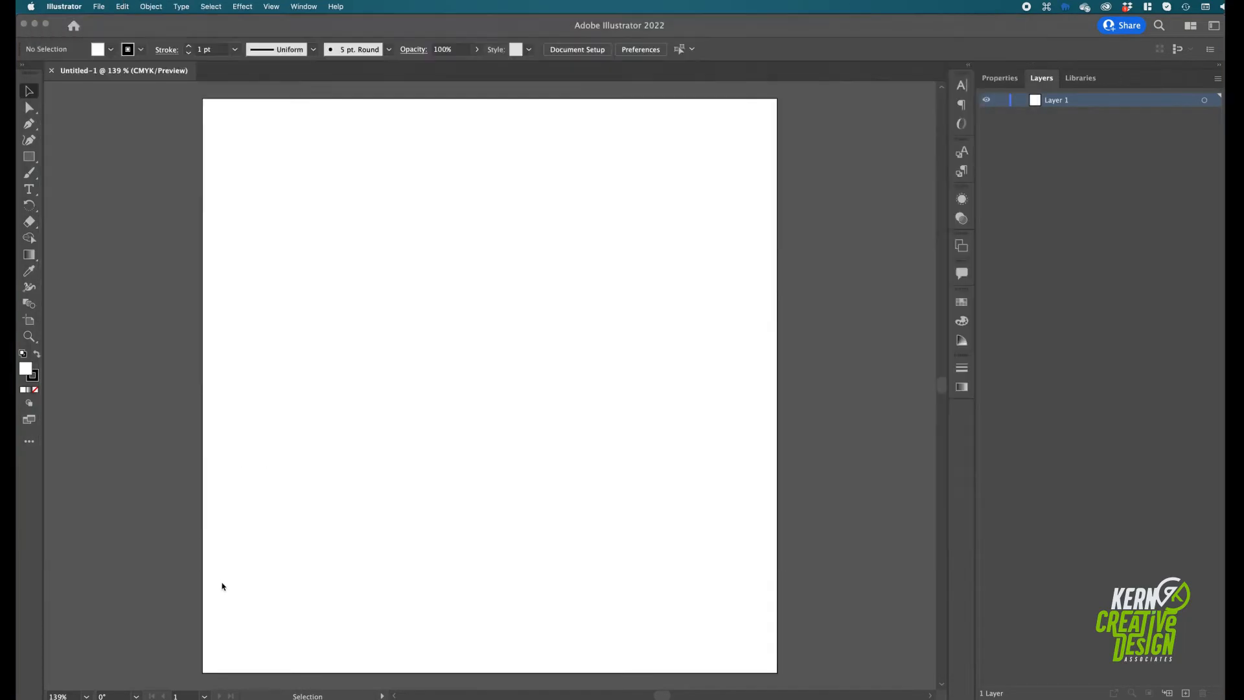
Place 3_Pyramid.jpg from the Pyramid project's assets folder as a template and enlarge it from its centre to about 5.7 x 4.9 in
{"action": "left_click", "coordinate": [98, 7]}
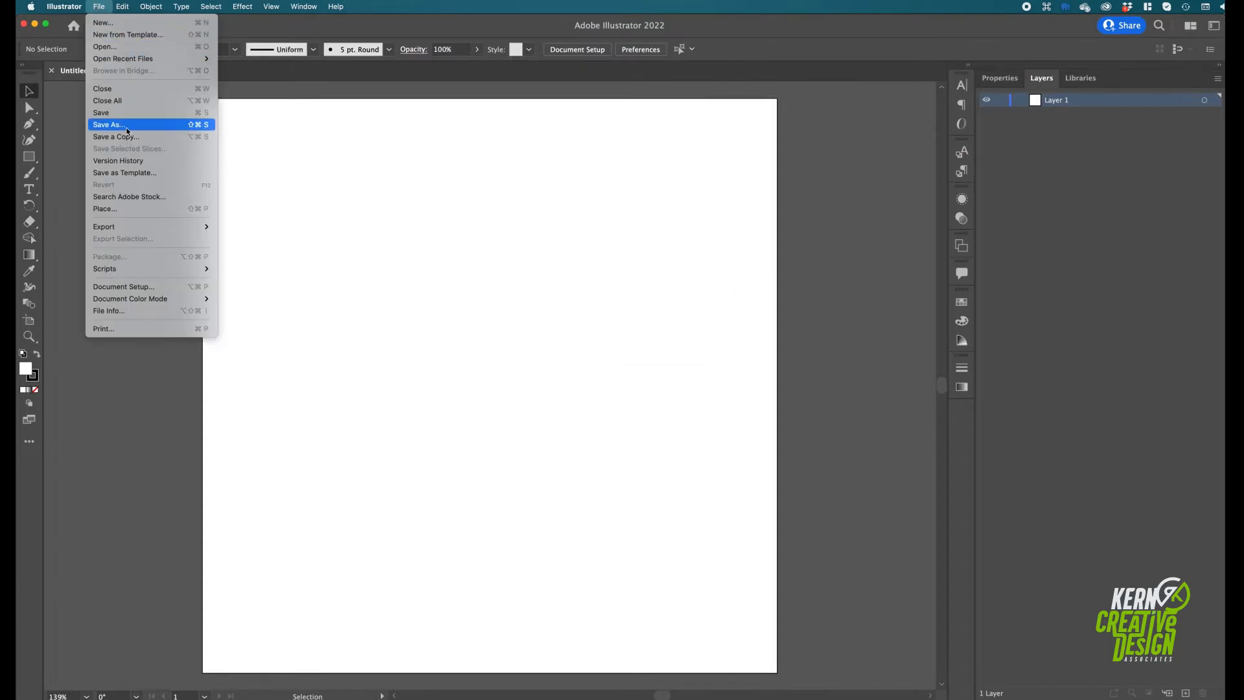
{"action": "left_click", "coordinate": [137, 209]}
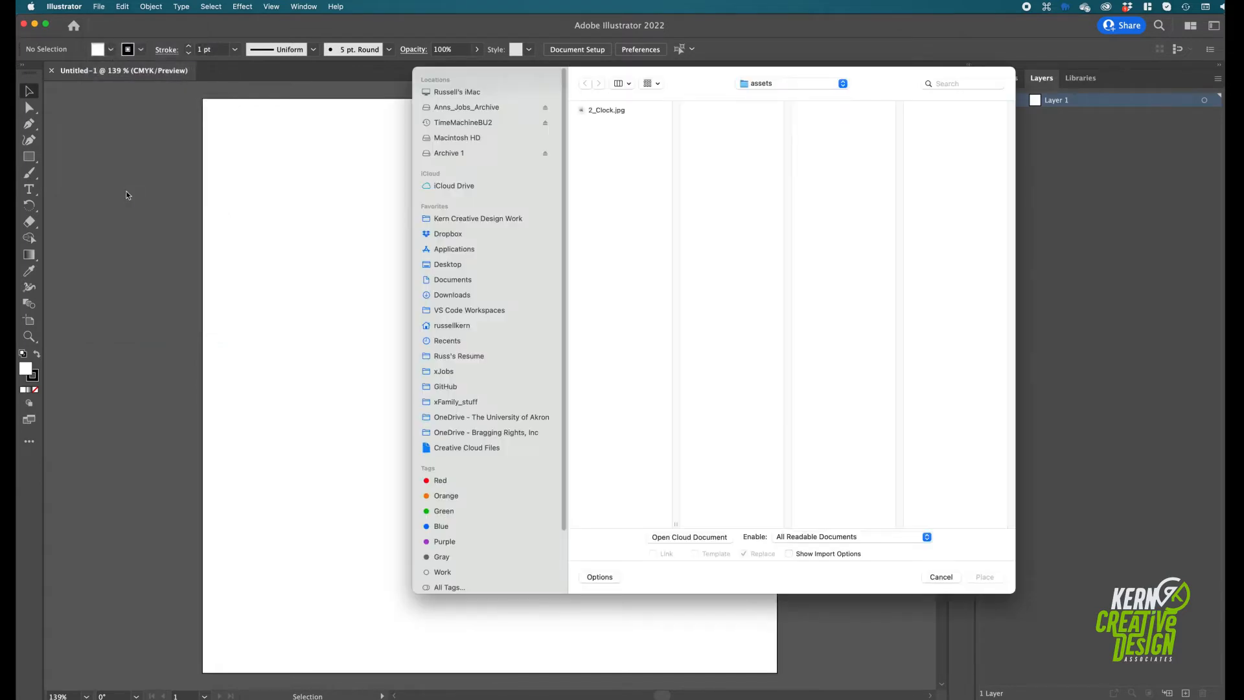
{"action": "left_click", "coordinate": [777, 83]}
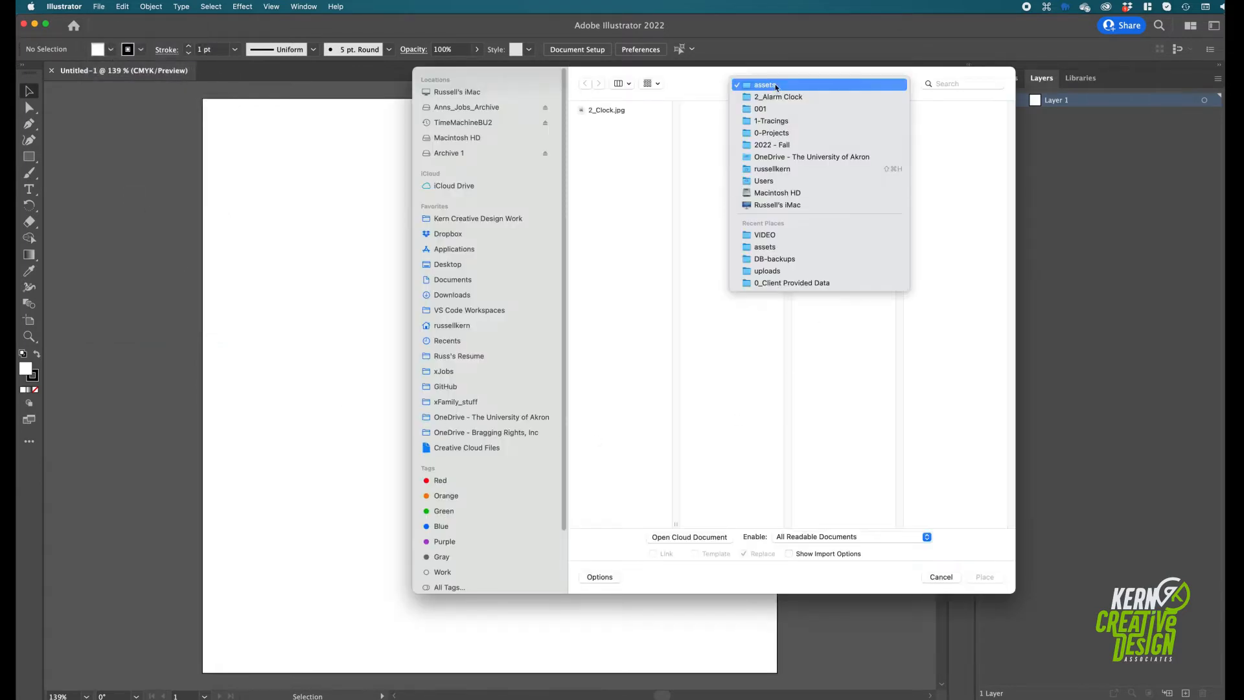
{"action": "left_click", "coordinate": [784, 121]}
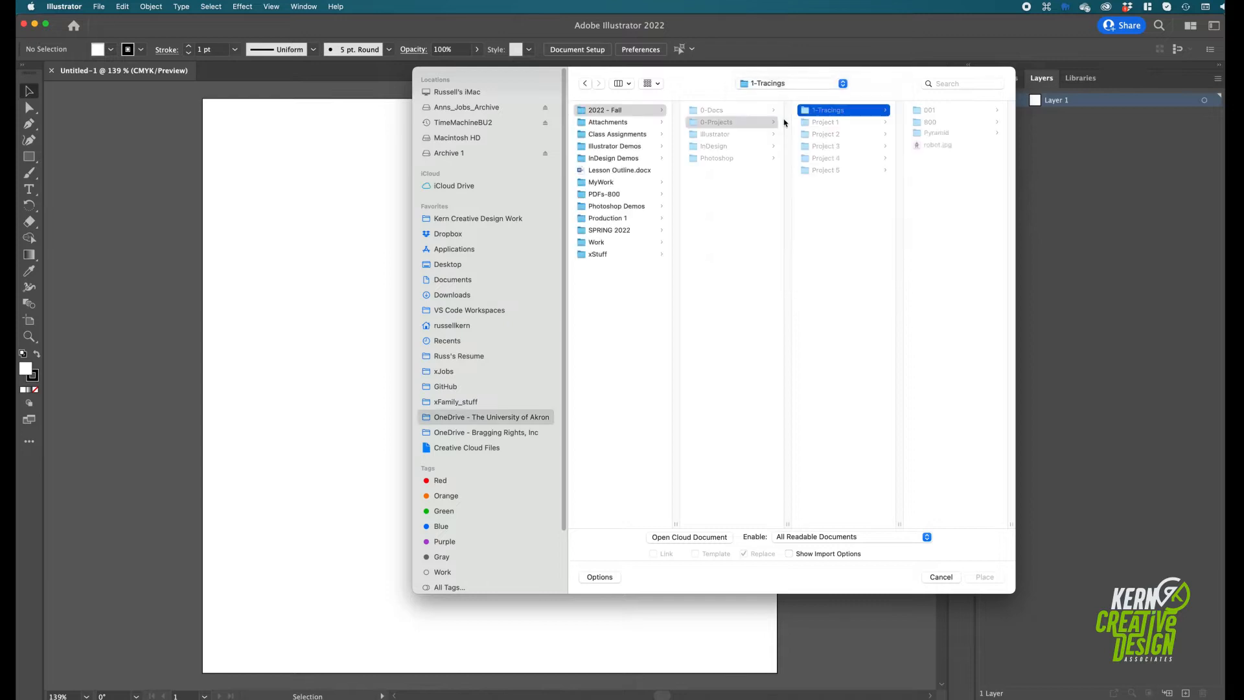
{"action": "left_click", "coordinate": [923, 134]}
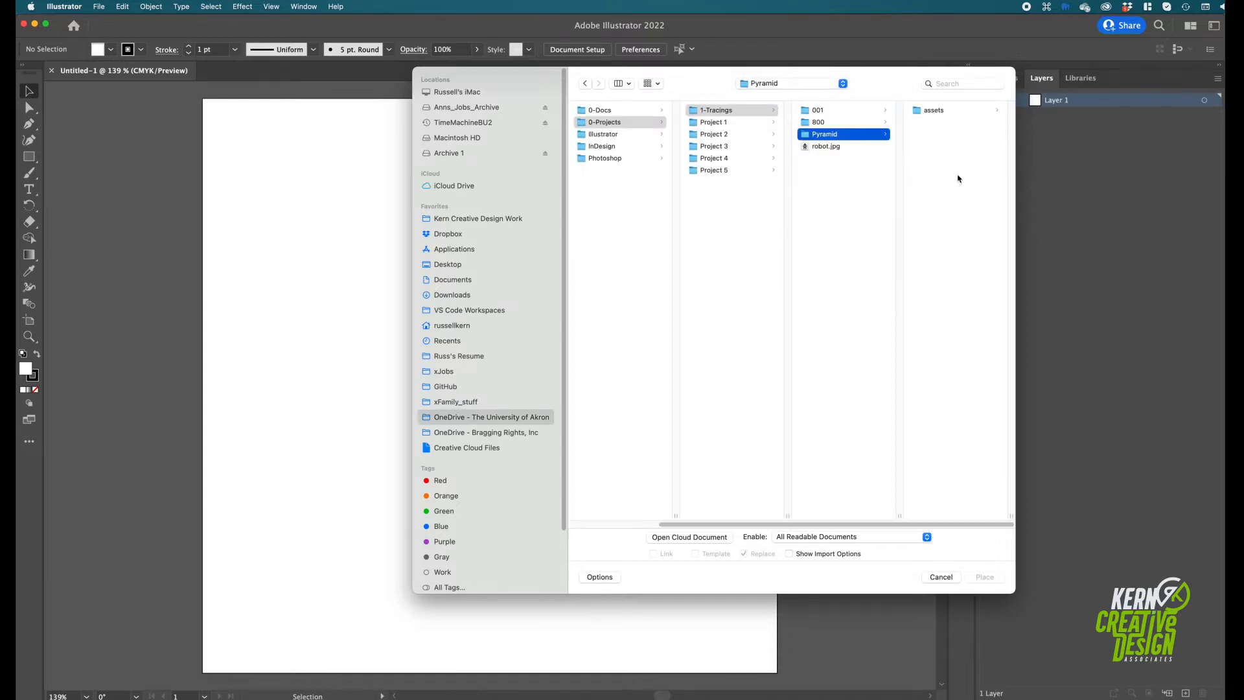
{"action": "left_click", "coordinate": [934, 110]}
{"action": "left_click", "coordinate": [934, 112]}
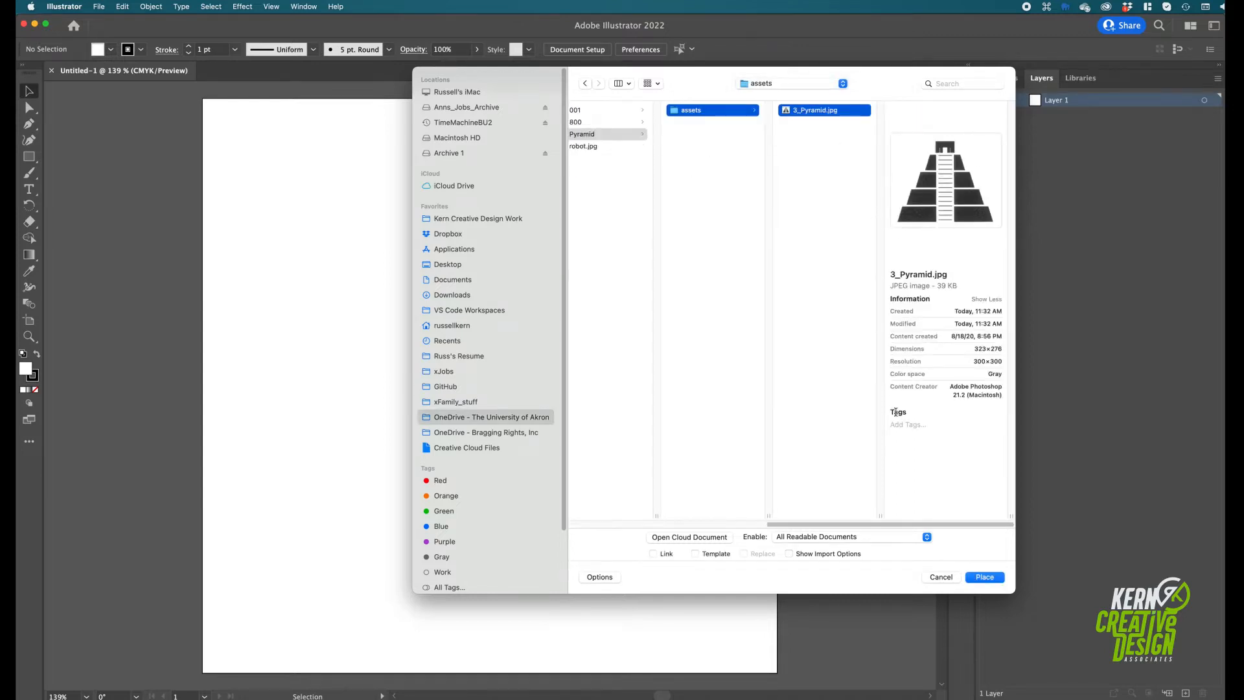
{"action": "left_click", "coordinate": [694, 554]}
{"action": "left_click", "coordinate": [983, 577]}
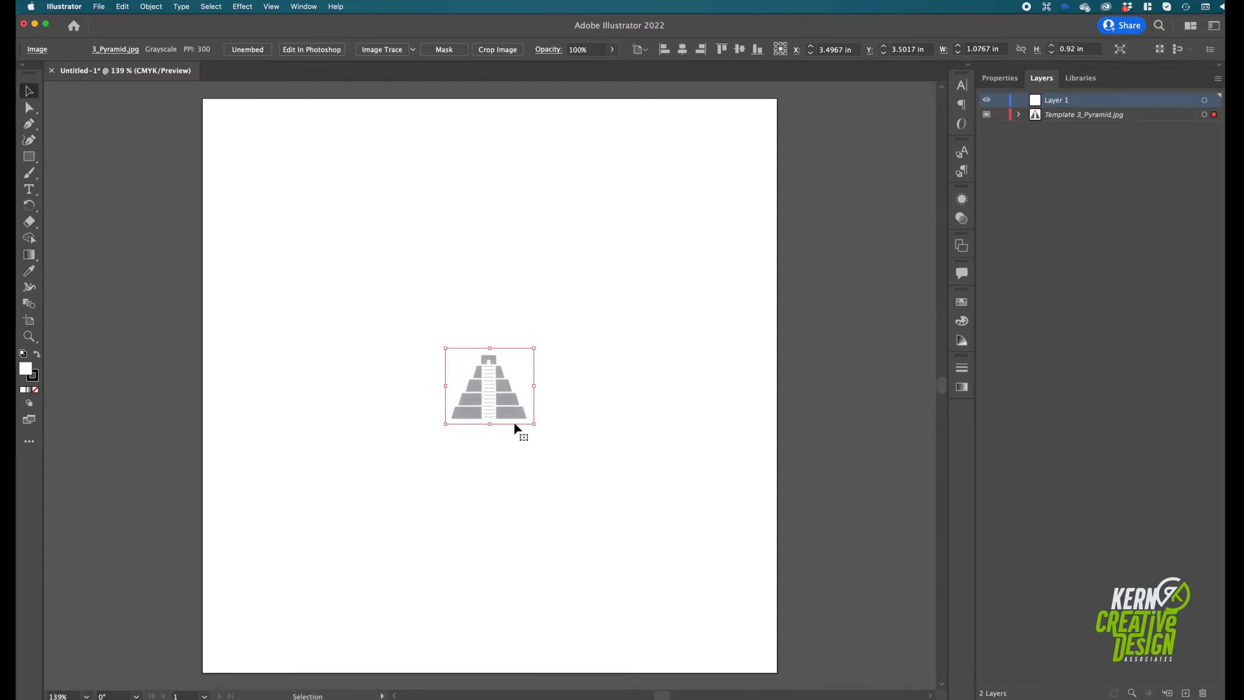
{"action": "left_click_drag", "start_coordinate": [536, 425], "coordinate": [724, 565]}
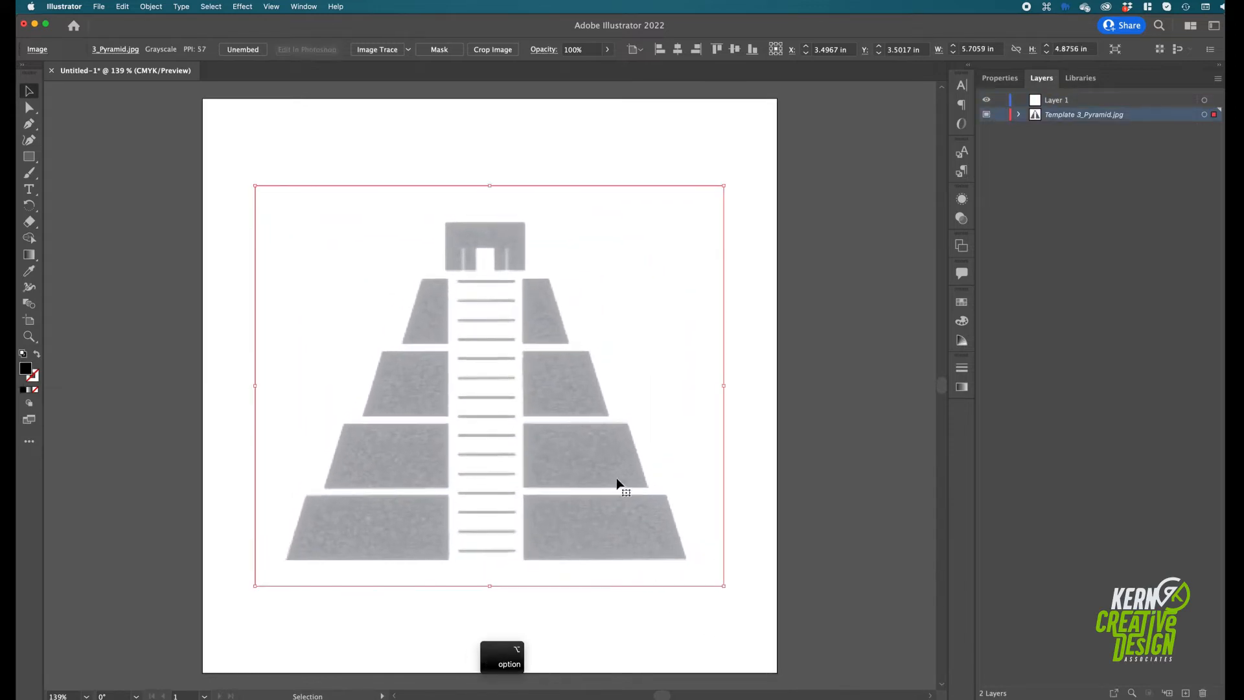
{"action": "left_click", "coordinate": [743, 457]}
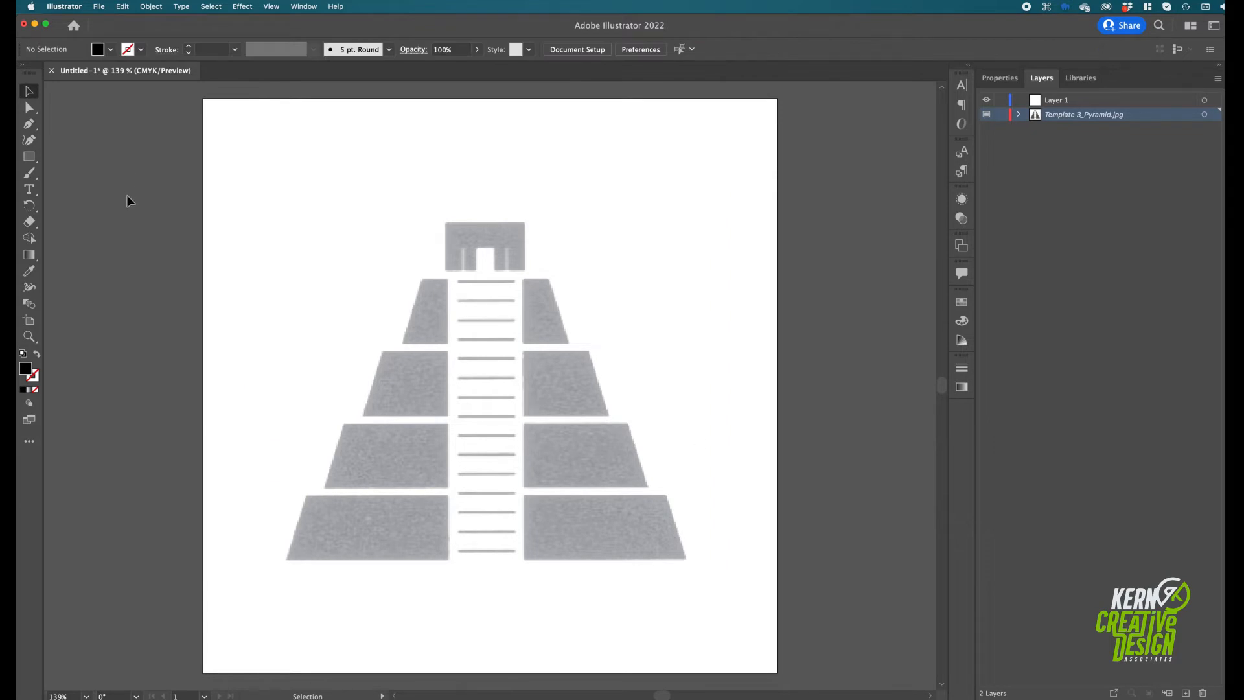
{"action": "key", "text": "super"}
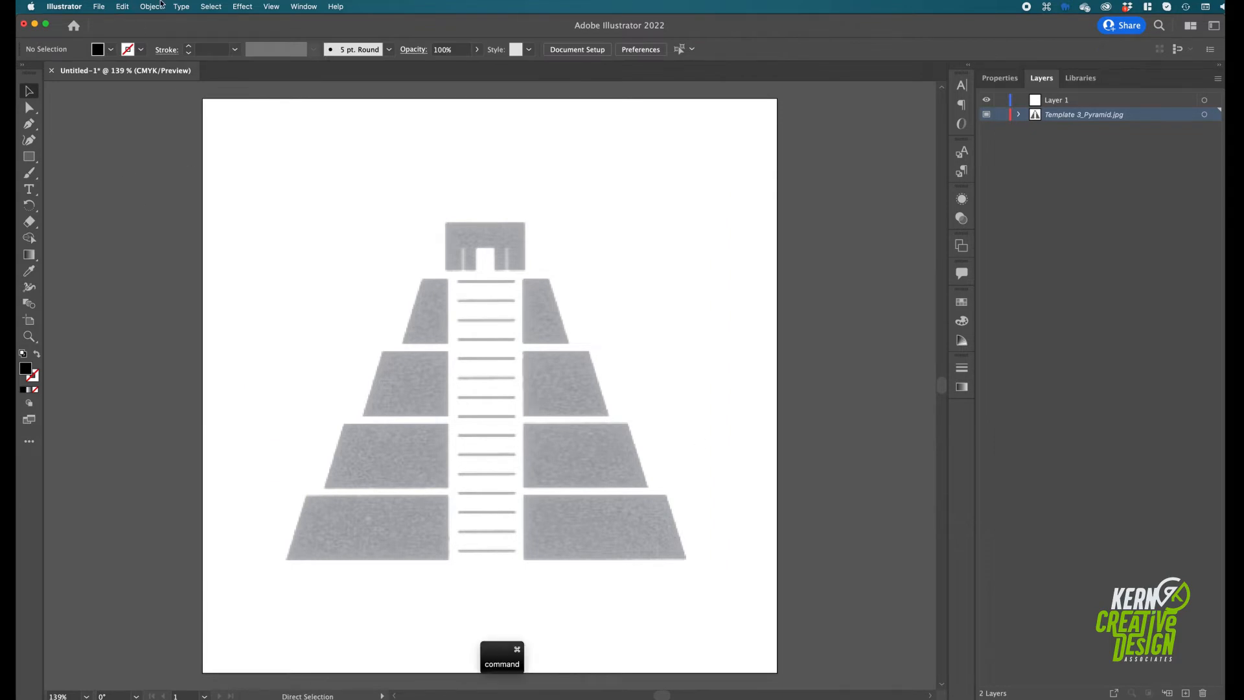
{"action": "left_click", "coordinate": [267, 6]}
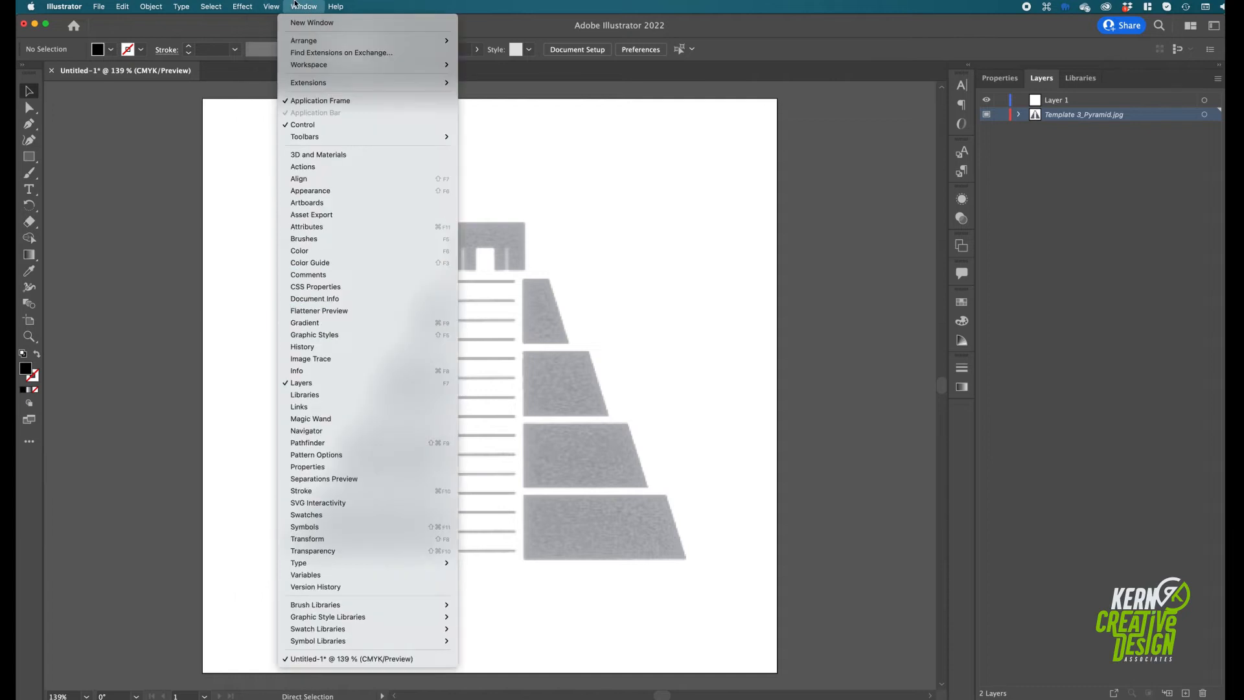
{"action": "mouse_move", "coordinate": [334, 487]}
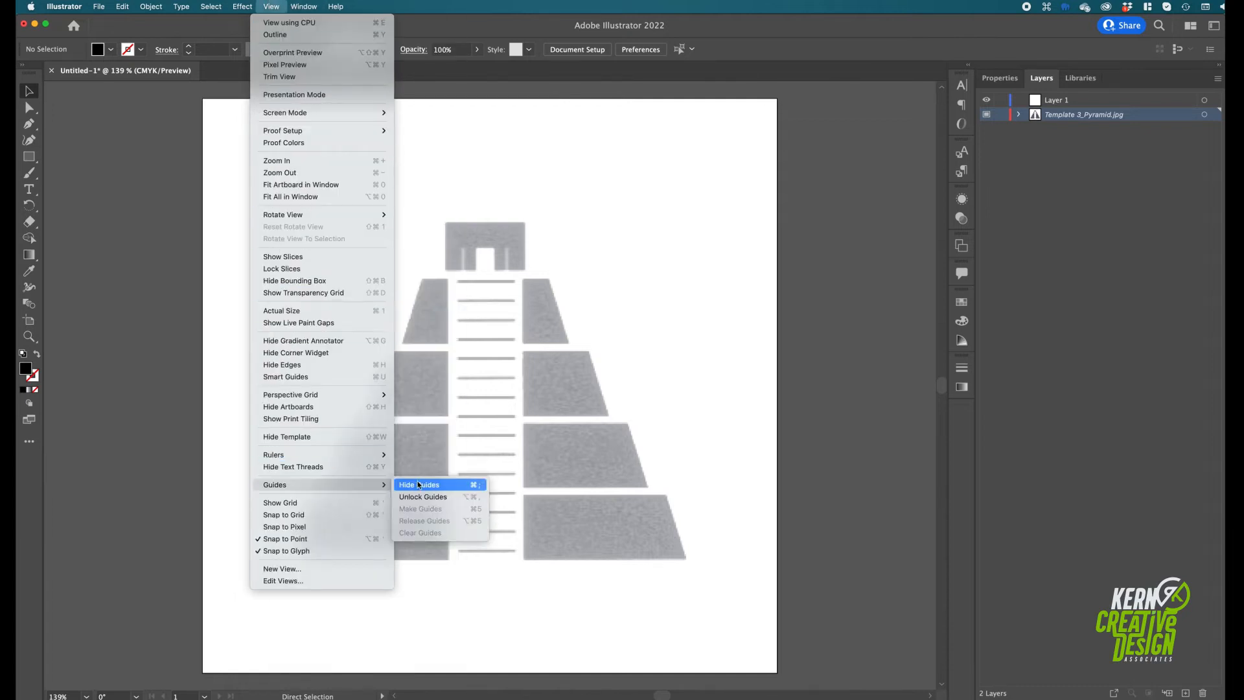
{"action": "left_click", "coordinate": [228, 391]}
Show the rulers and add a vertical guide at about 3.16 in and a horizontal guide at about 1.9 in
{"action": "left_click", "coordinate": [268, 7]}
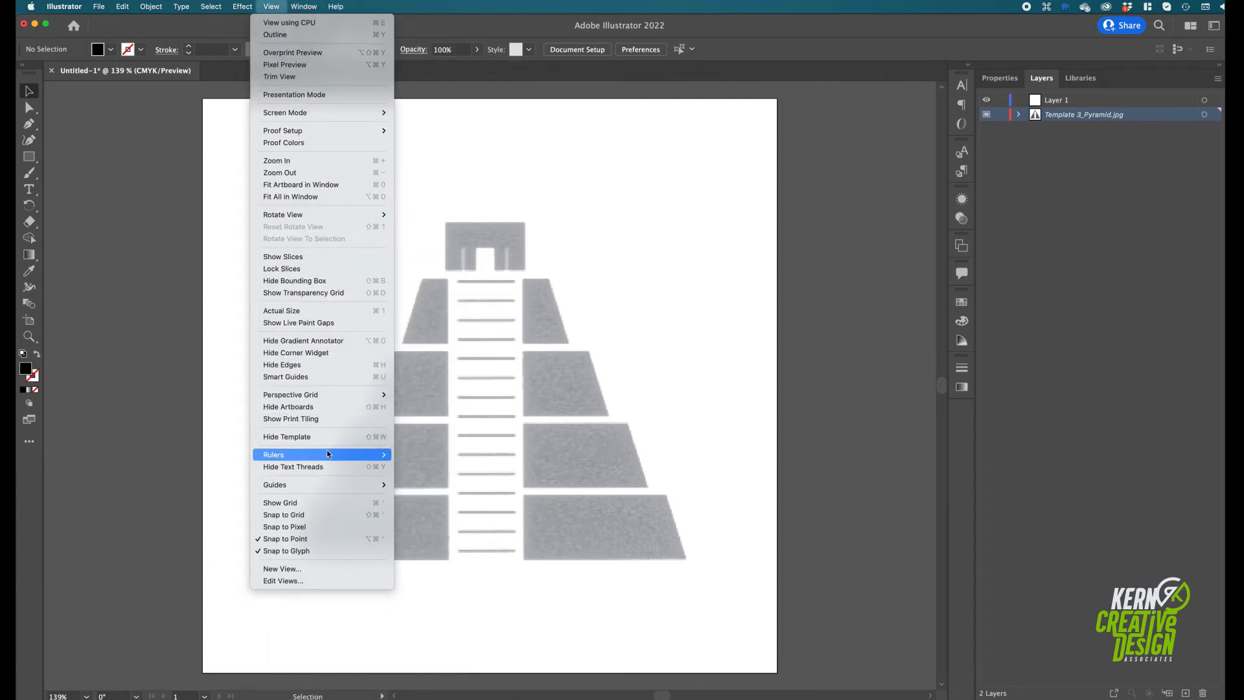
{"action": "mouse_move", "coordinate": [326, 454]}
{"action": "left_click", "coordinate": [424, 456]}
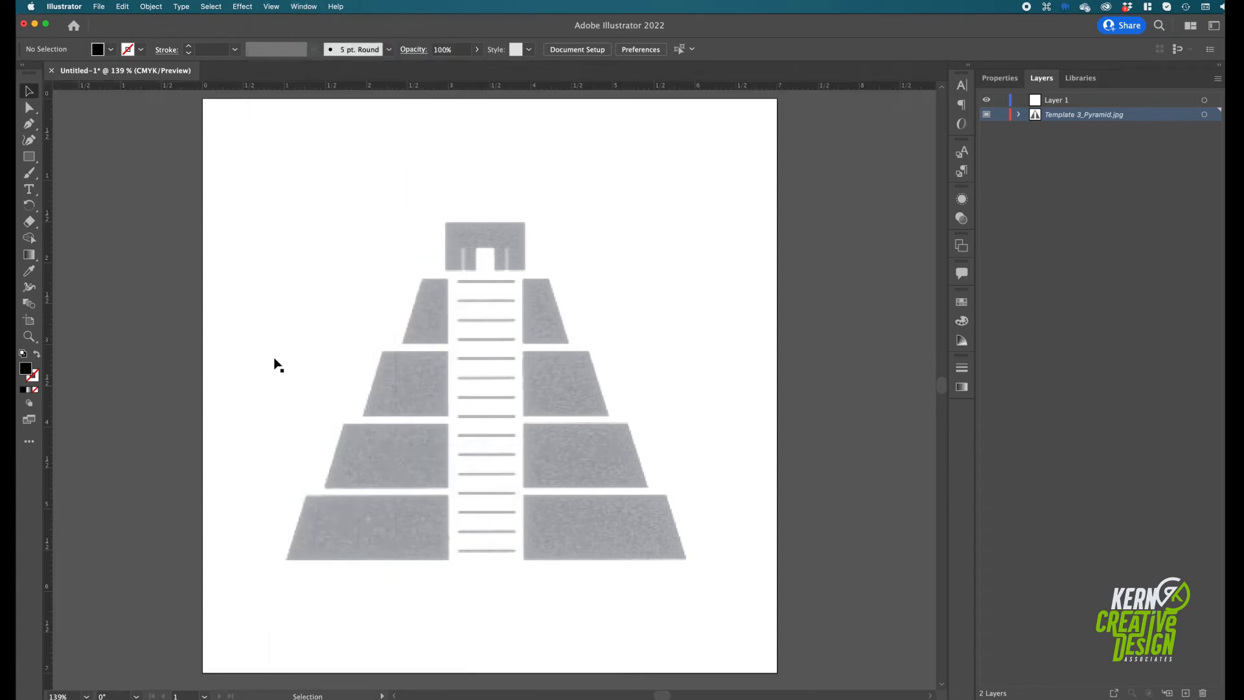
{"action": "left_click_drag", "start_coordinate": [49, 376], "coordinate": [462, 162]}
{"action": "left_click_drag", "start_coordinate": [473, 83], "coordinate": [333, 254]}
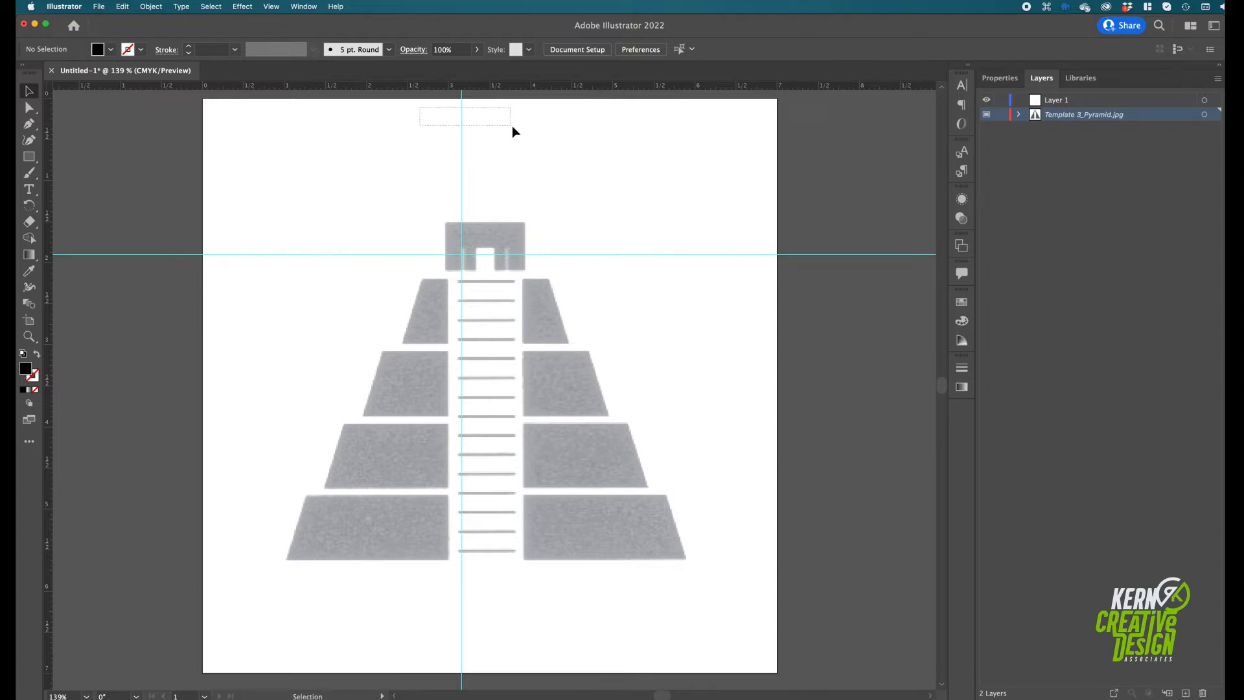
Unlock the guides and centre the vertical guide horizontally on the artboard
{"action": "right_click", "coordinate": [479, 121]}
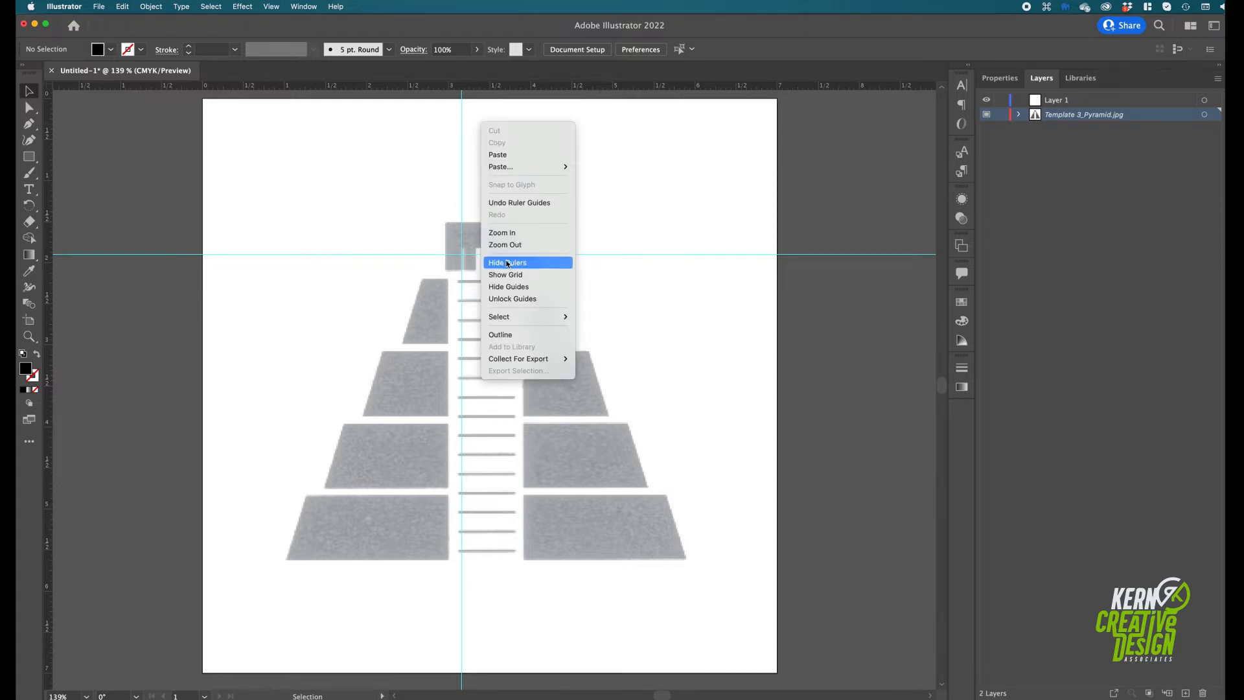
{"action": "left_click", "coordinate": [509, 299]}
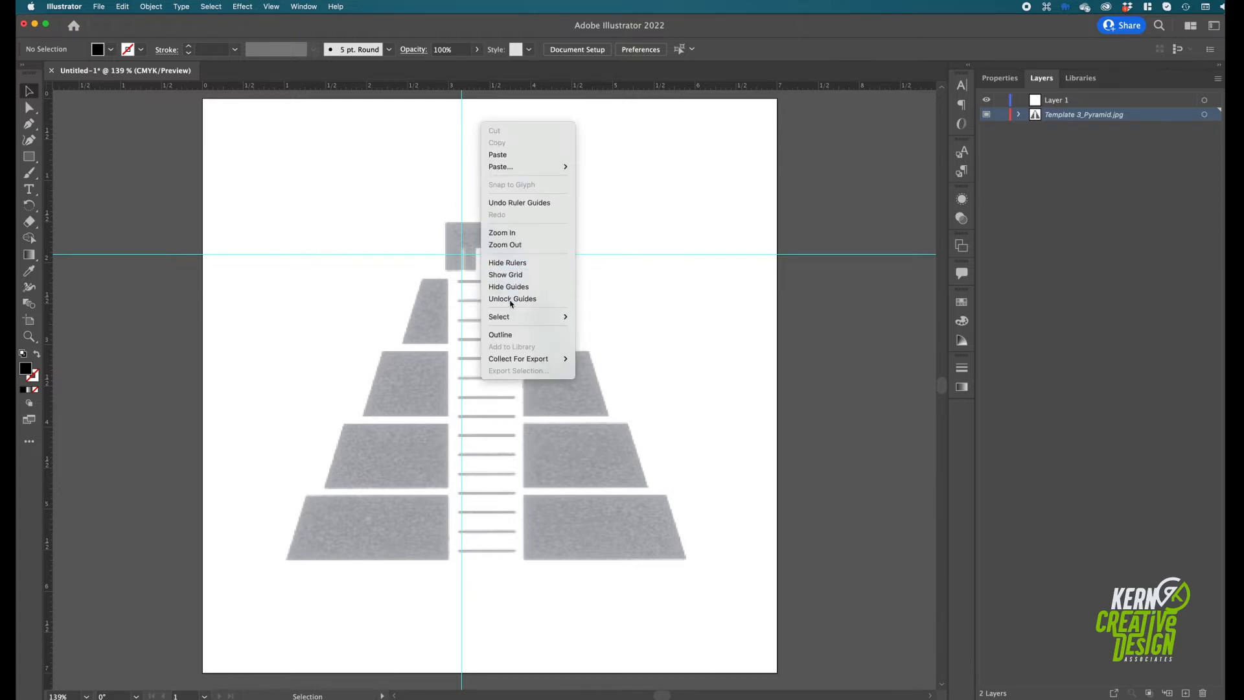
{"action": "left_click", "coordinate": [461, 118]}
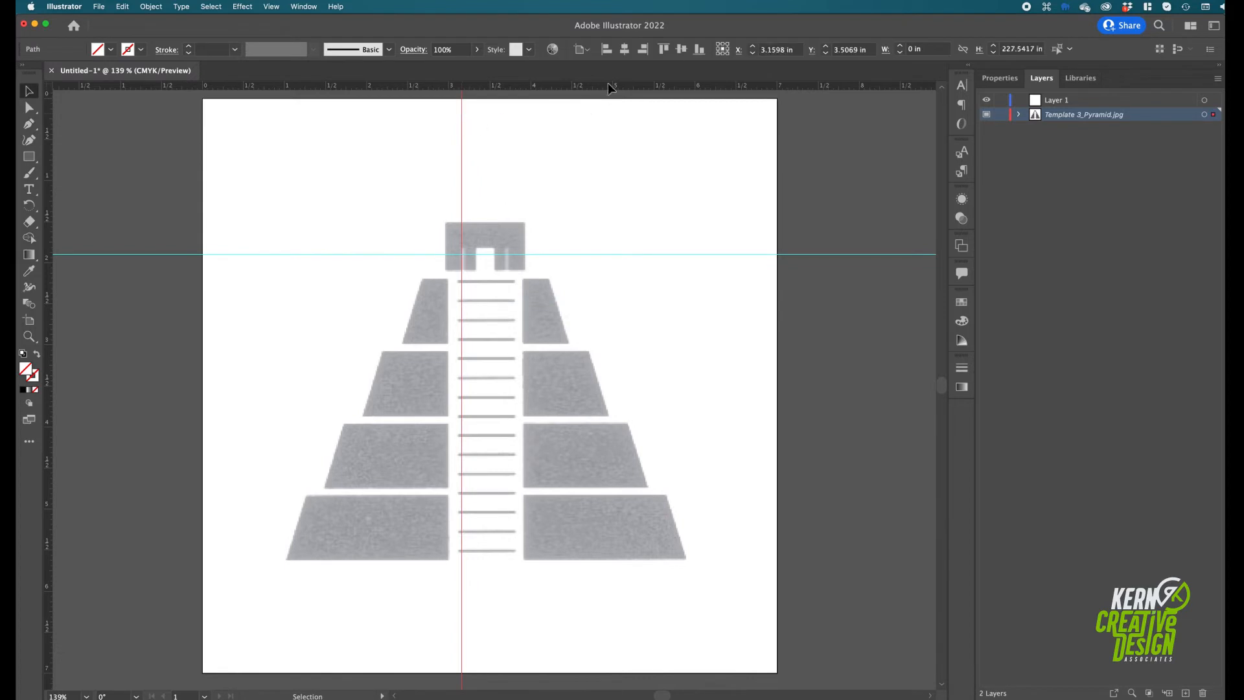
{"action": "left_click", "coordinate": [579, 50]}
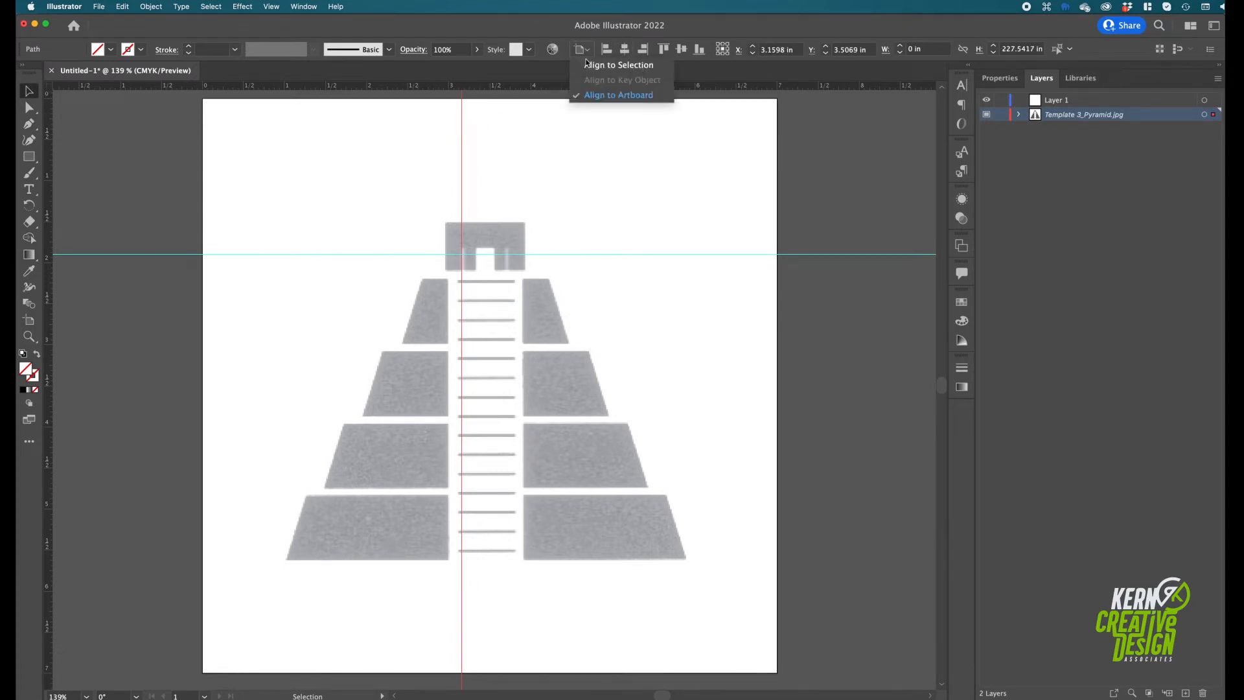
{"action": "left_click", "coordinate": [608, 95]}
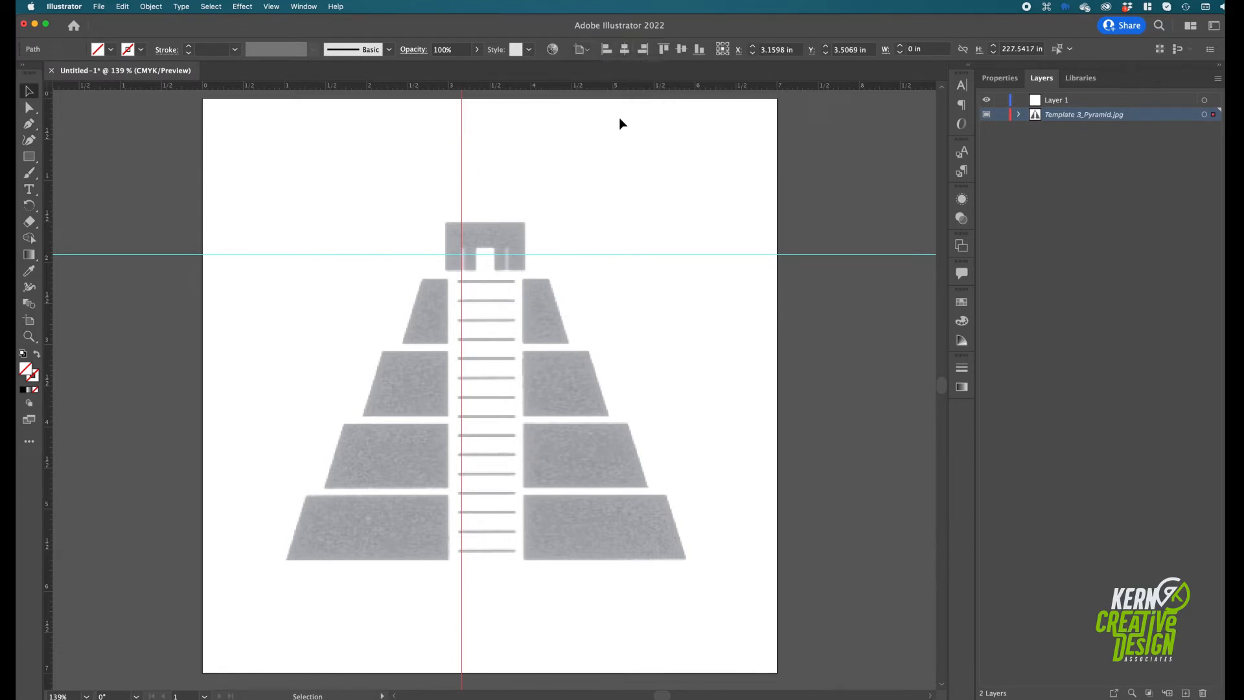
{"action": "left_click", "coordinate": [624, 49]}
Centre the horizontal guide vertically on the artboard and lock the guides
{"action": "left_click", "coordinate": [231, 255]}
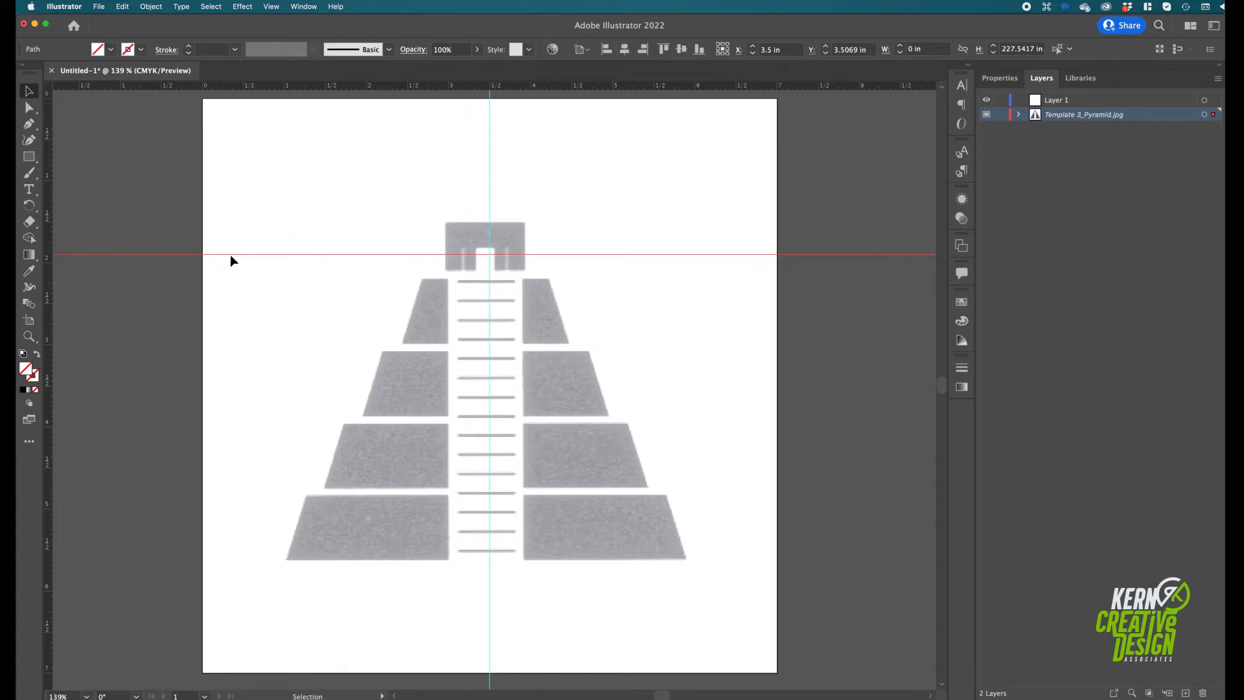
{"action": "left_click", "coordinate": [680, 49]}
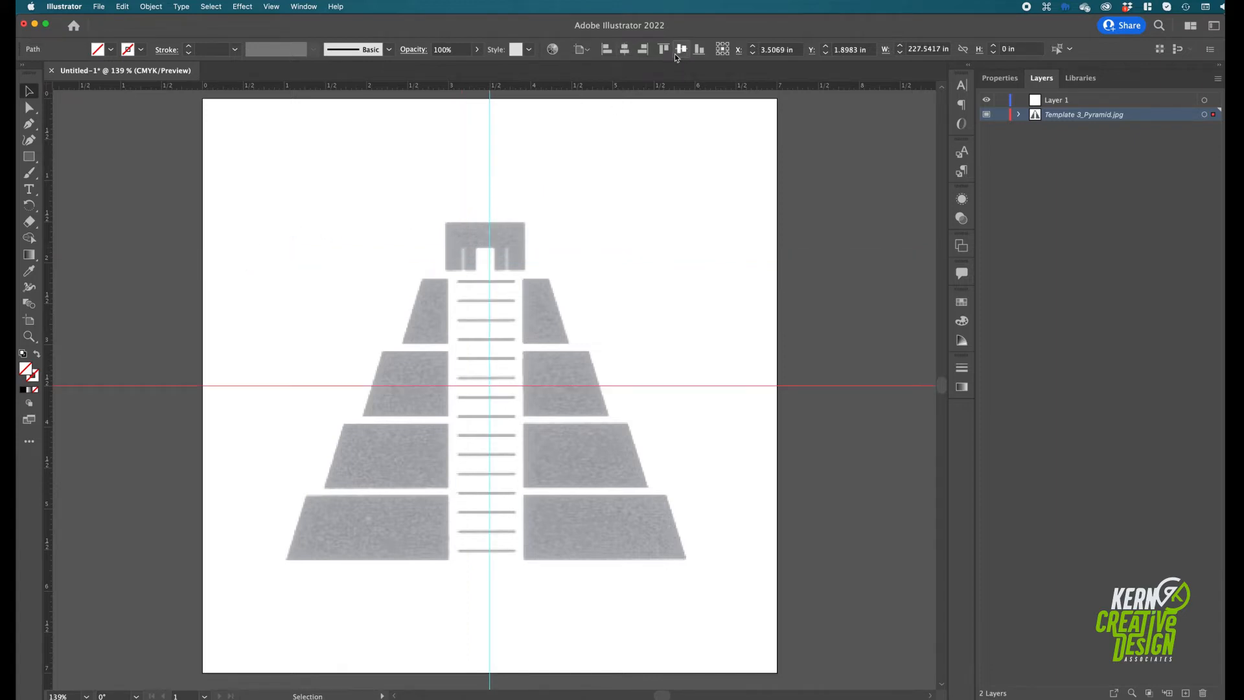
{"action": "right_click", "coordinate": [242, 135]}
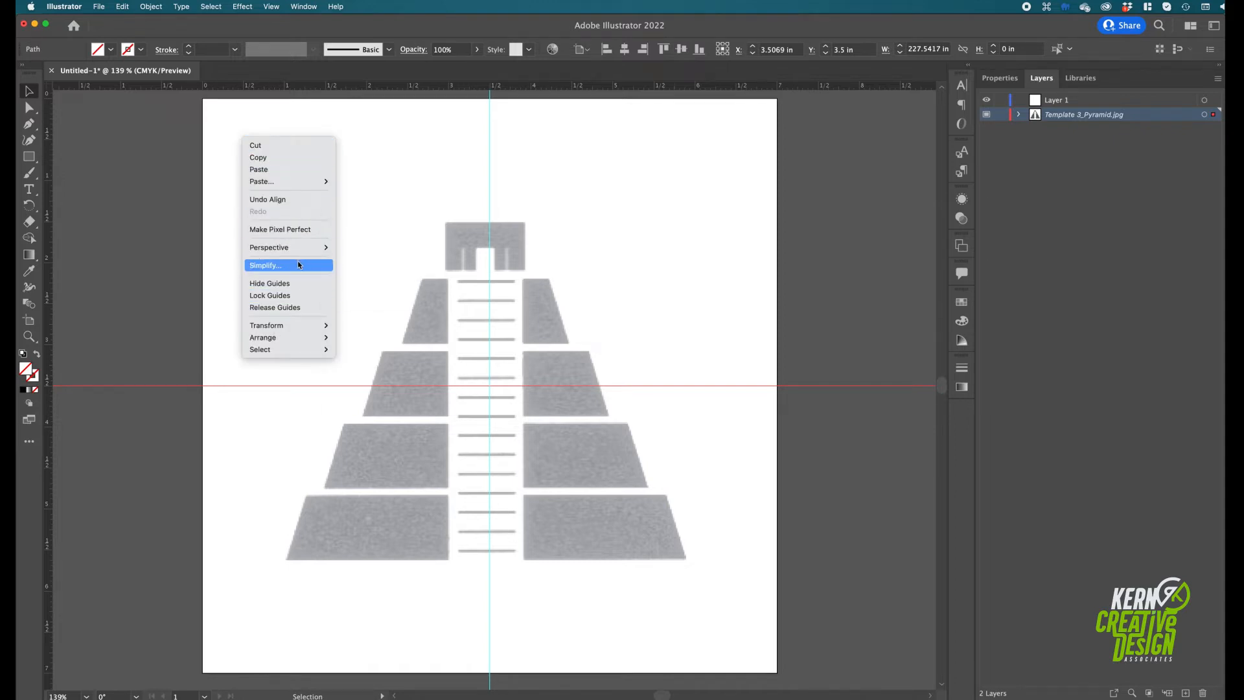
{"action": "left_click", "coordinate": [285, 296]}
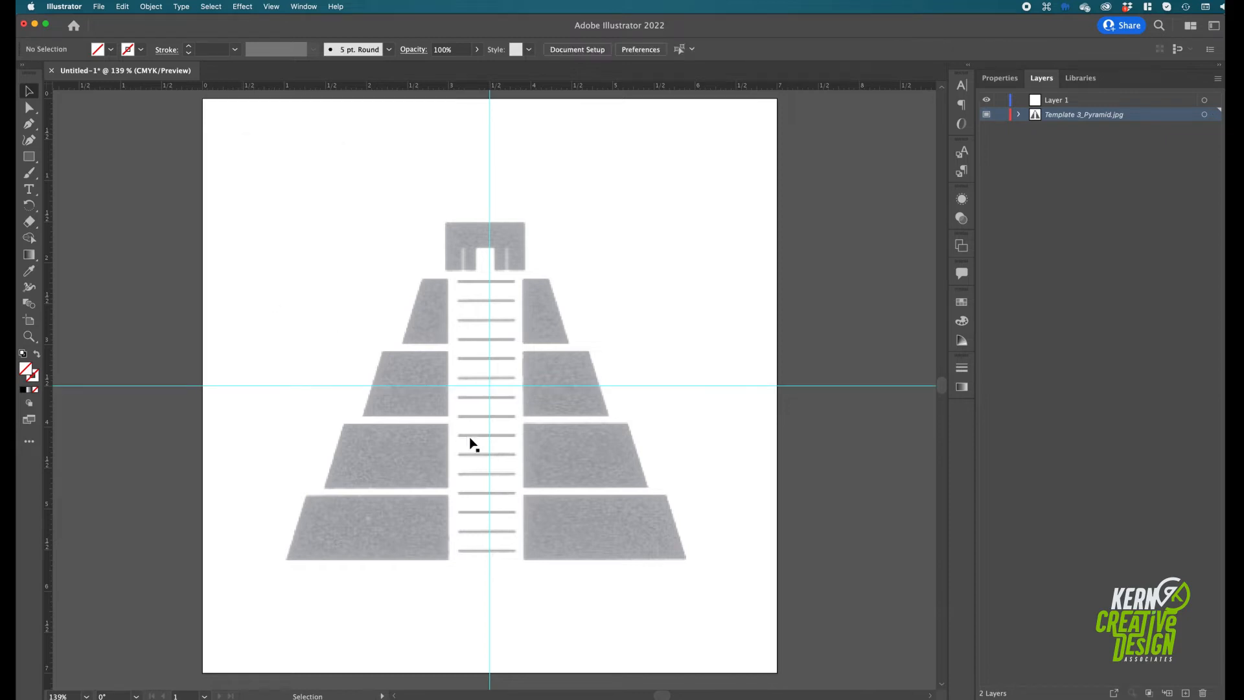
Move the pyramid template slightly right so its staircase centres on the vertical guide, and lock the template layer
{"action": "left_click", "coordinate": [556, 430]}
{"action": "key", "text": "shift"}
{"action": "left_click_drag", "start_coordinate": [534, 433], "coordinate": [538, 432]}
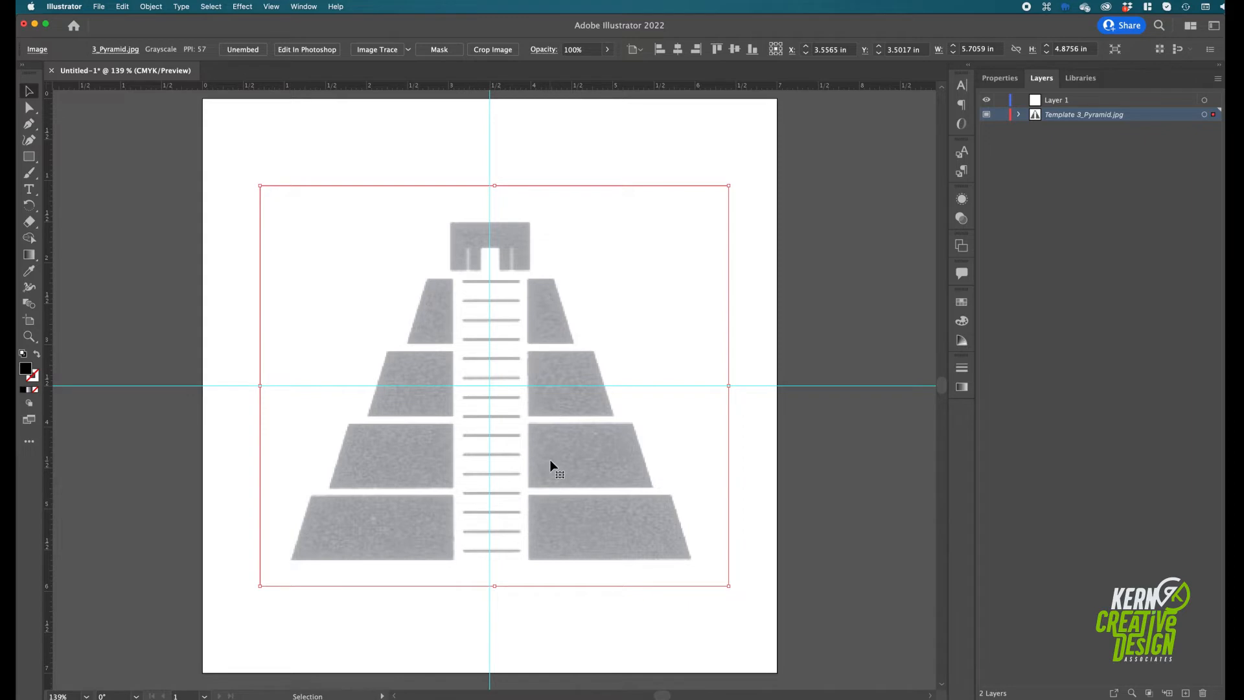
{"action": "left_click", "coordinate": [1001, 114]}
Rename Layer 1 as Pyramid
{"action": "left_click", "coordinate": [1053, 103]}
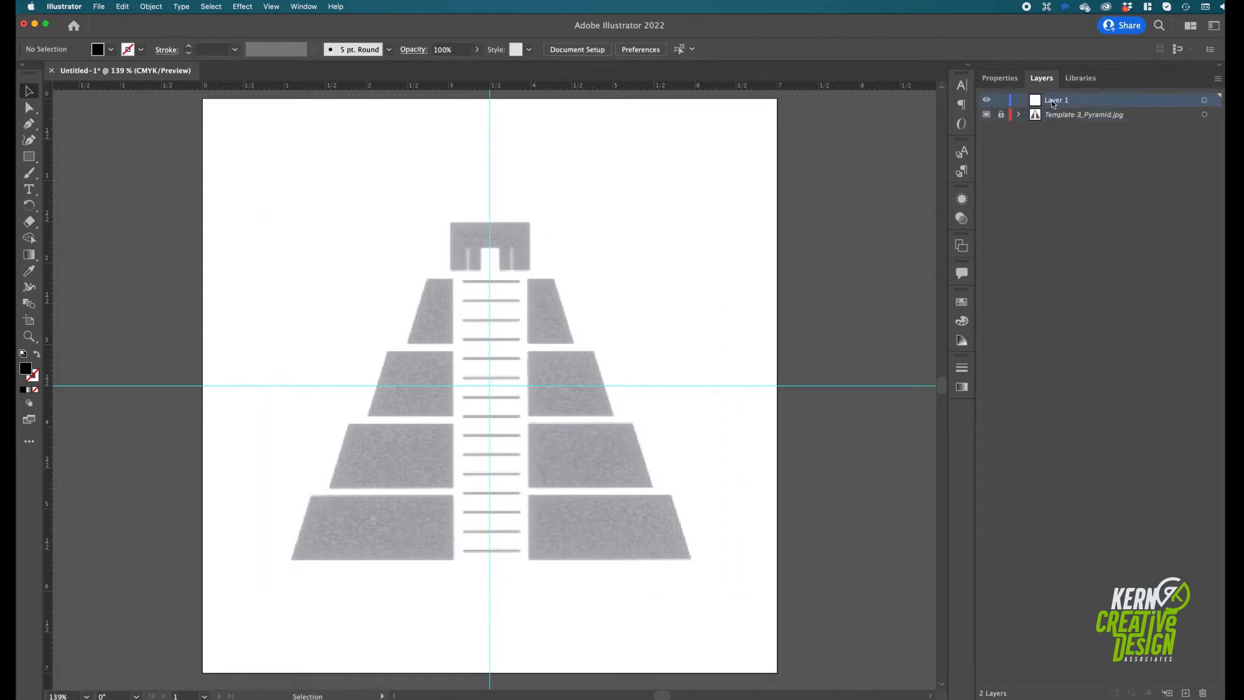
{"action": "double_click", "coordinate": [1053, 102]}
{"action": "type", "text": "P"}
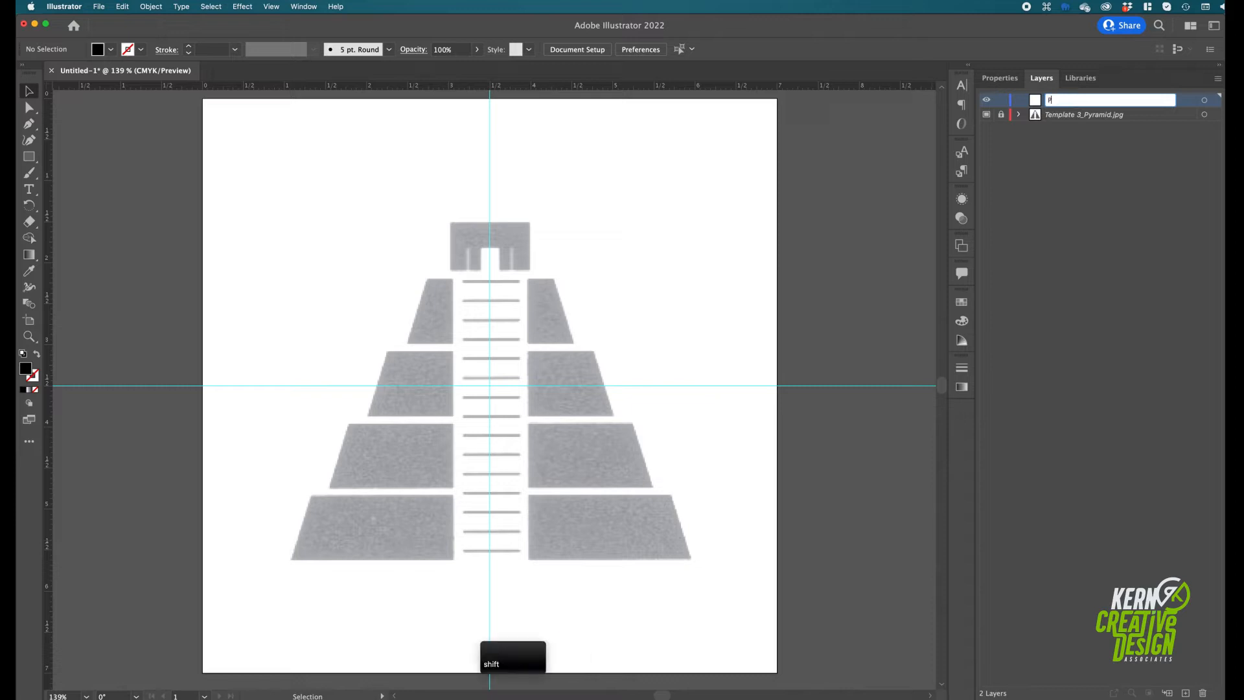
{"action": "type", "text": "yramid"}
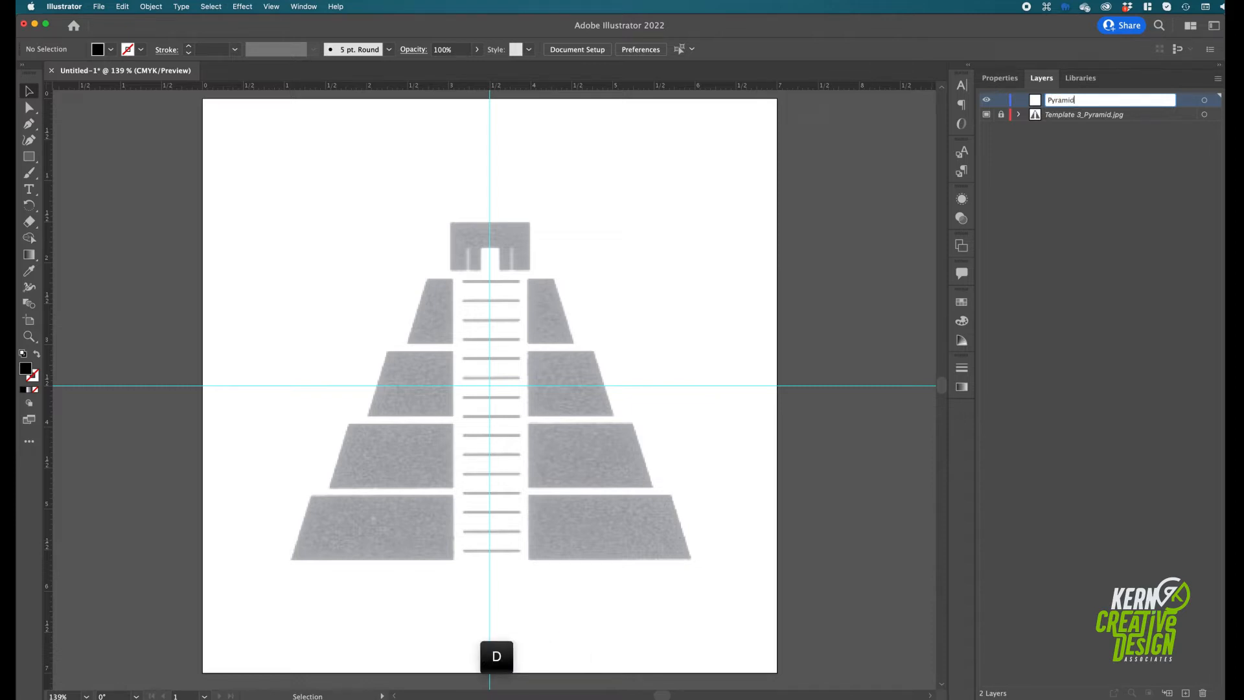
{"action": "key", "text": "Return"}
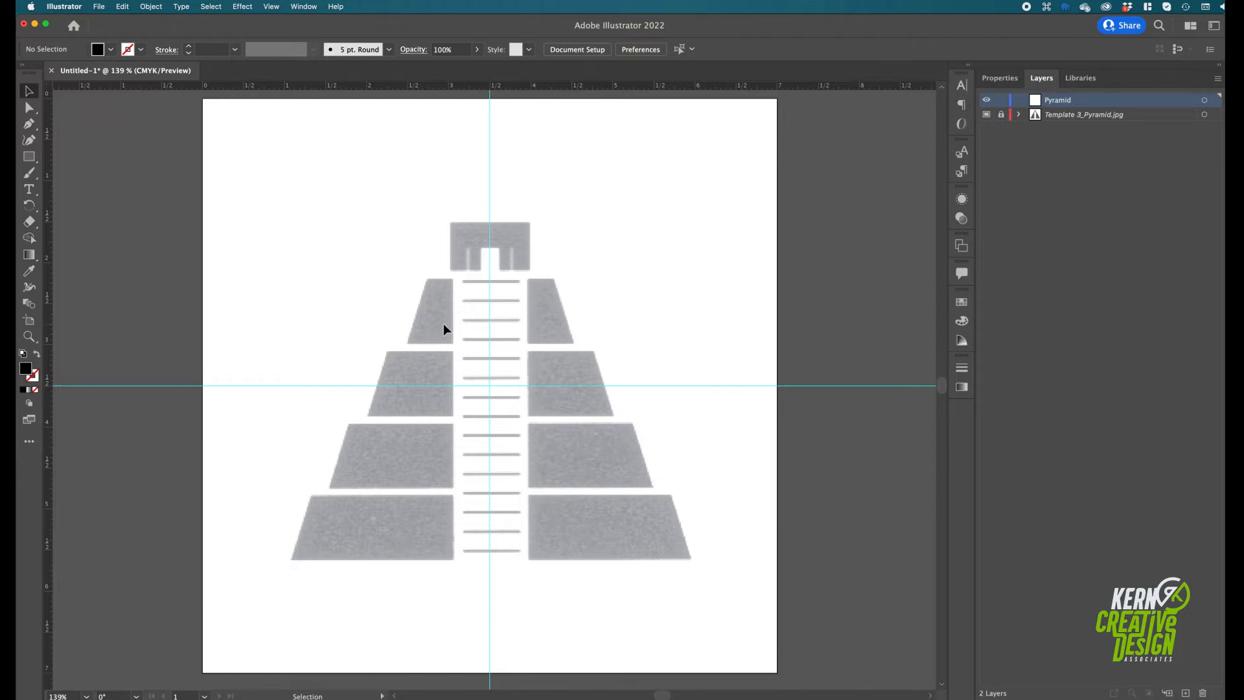
Draw a rectangle about 1.0 x 0.6 in over the pyramid's top block and, in Outline view, centre it horizontally on the artboard
{"action": "left_click", "coordinate": [31, 161]}
{"action": "left_click_drag", "start_coordinate": [449, 222], "coordinate": [532, 270]}
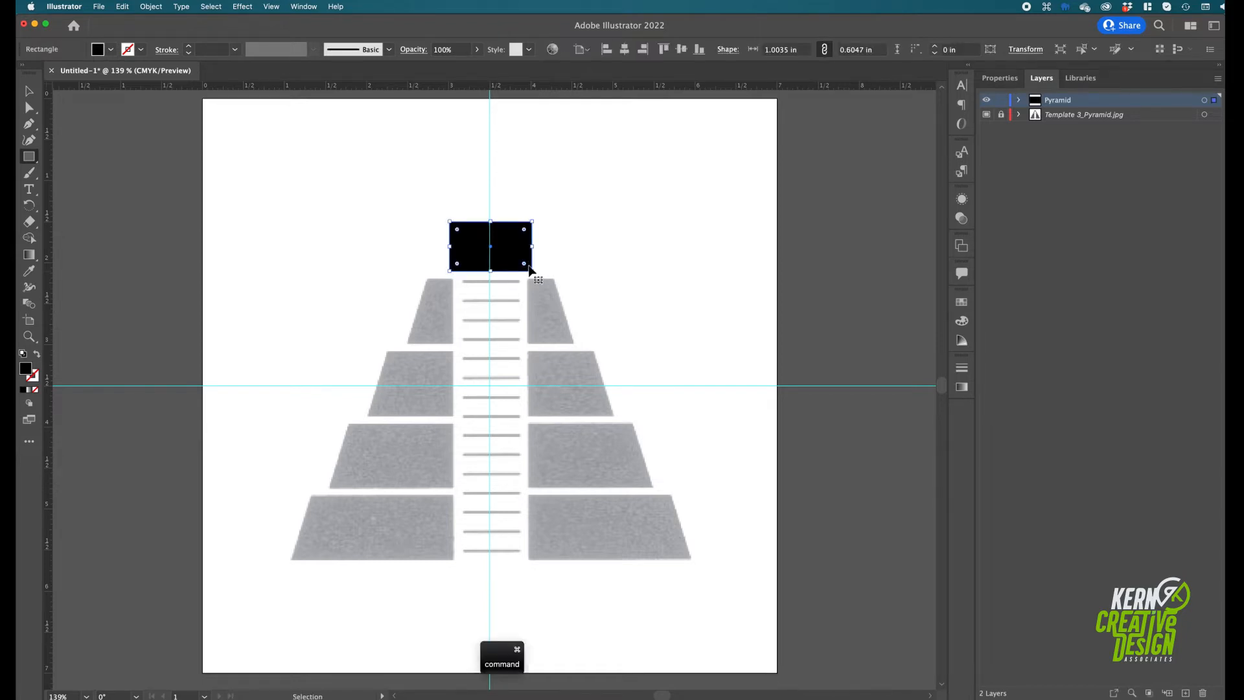
{"action": "key", "text": "super+y"}
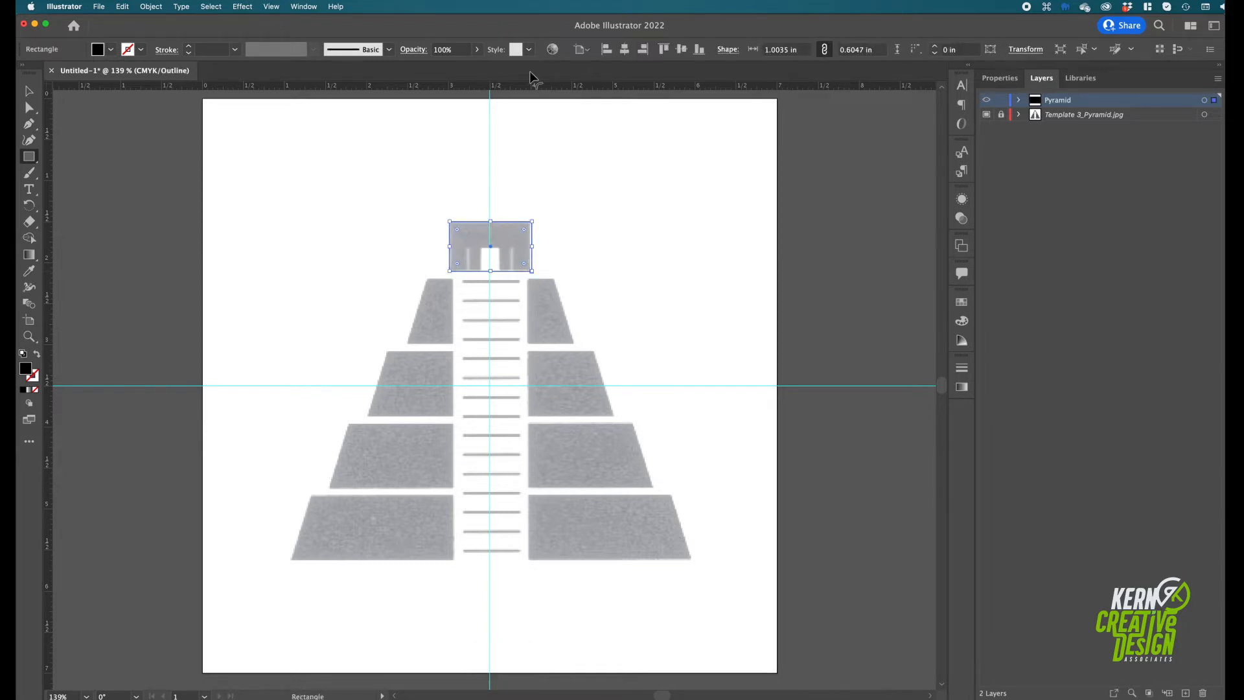
{"action": "left_click", "coordinate": [624, 51]}
Draw a rectangle over the left half of the pyramid's uppermost tier, from the vertical centre guide to the tier's outer base corner
{"action": "mouse_move", "coordinate": [489, 281]}
{"action": "left_mouse_down"}
{"action": "mouse_move", "coordinate": [462, 308]}
{"action": "mouse_move", "coordinate": [387, 333]}
{"action": "mouse_move", "coordinate": [408, 343]}
{"action": "left_mouse_up"}
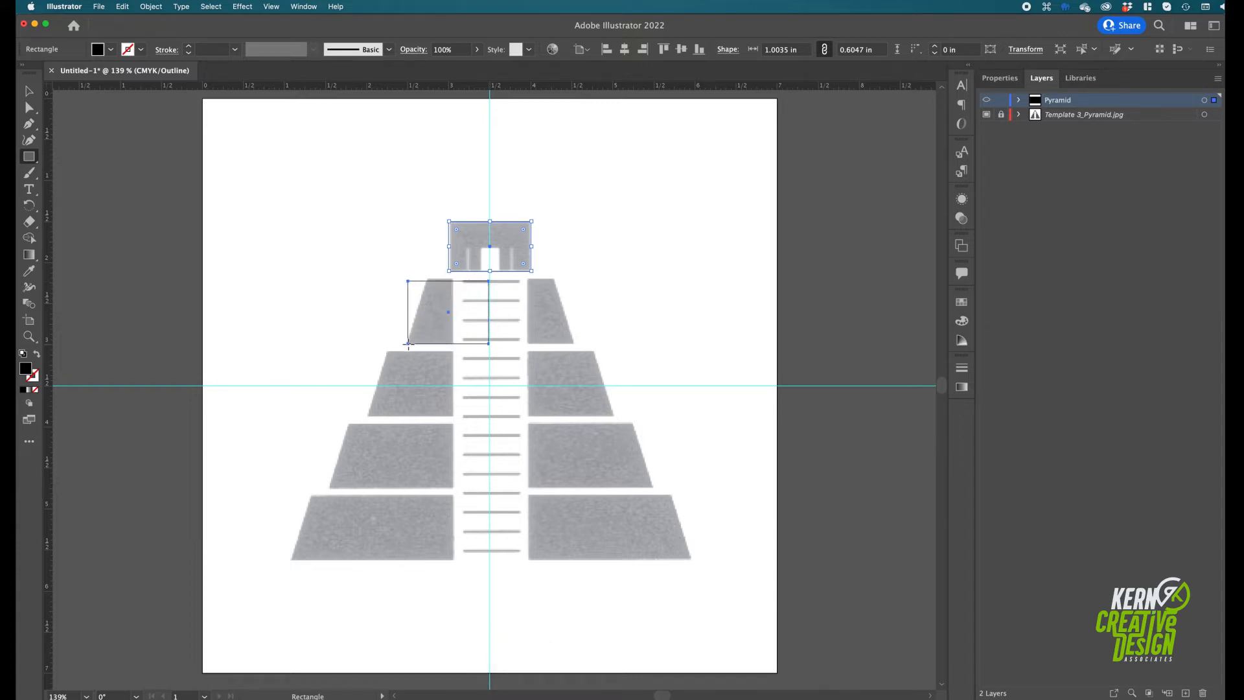
{"action": "left_click_drag", "start_coordinate": [408, 344], "coordinate": [406, 343]}
{"action": "left_click", "coordinate": [30, 107]}
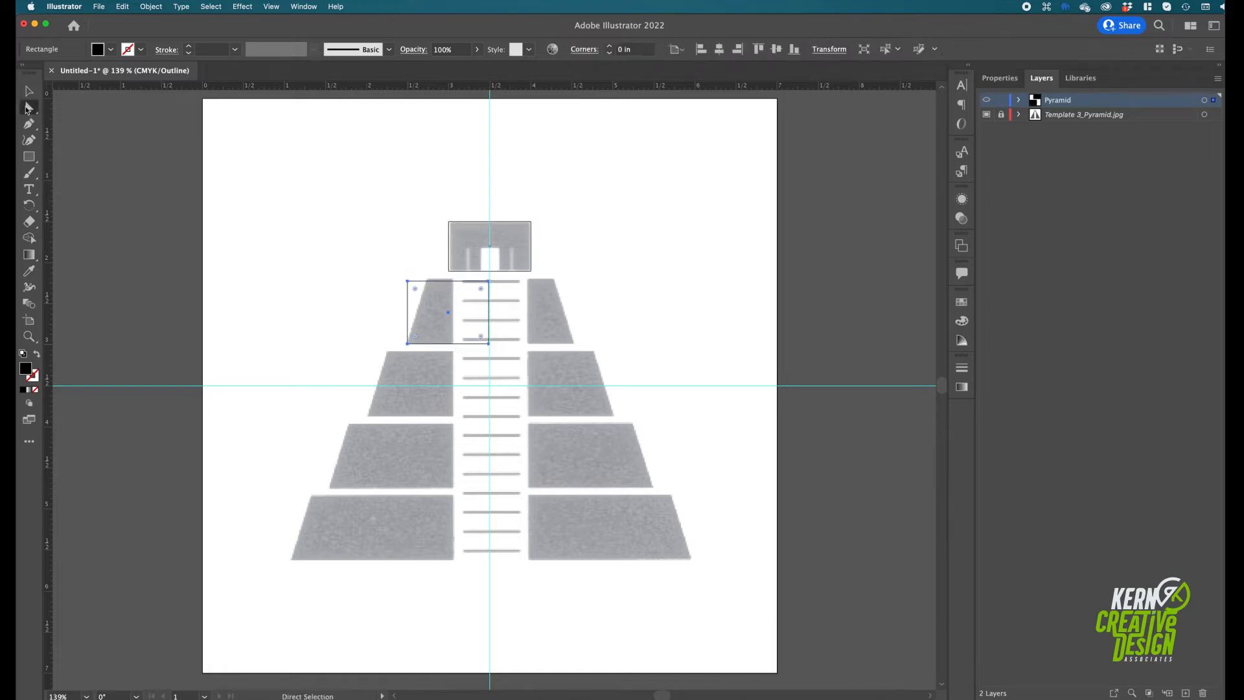
Move the upper-left corner of the uppermost tier's rectangle inward to match the template's slope, then nudge its top edge up to fit
{"action": "left_click_drag", "start_coordinate": [406, 280], "coordinate": [427, 279]}
{"action": "key", "text": "super+z"}
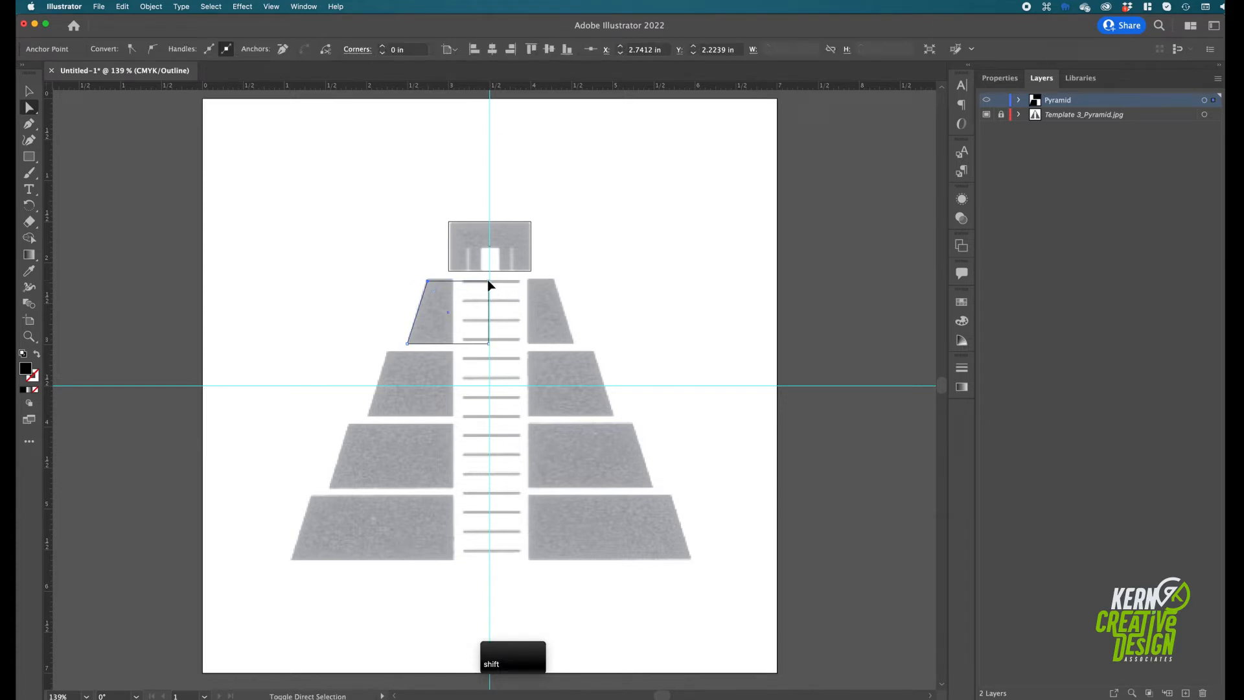
{"action": "left_click", "coordinate": [488, 282], "text": "shift"}
{"action": "key", "text": "super+equal"}
{"action": "key", "text": "super+equal"}
{"action": "key", "text": "super+equal"}
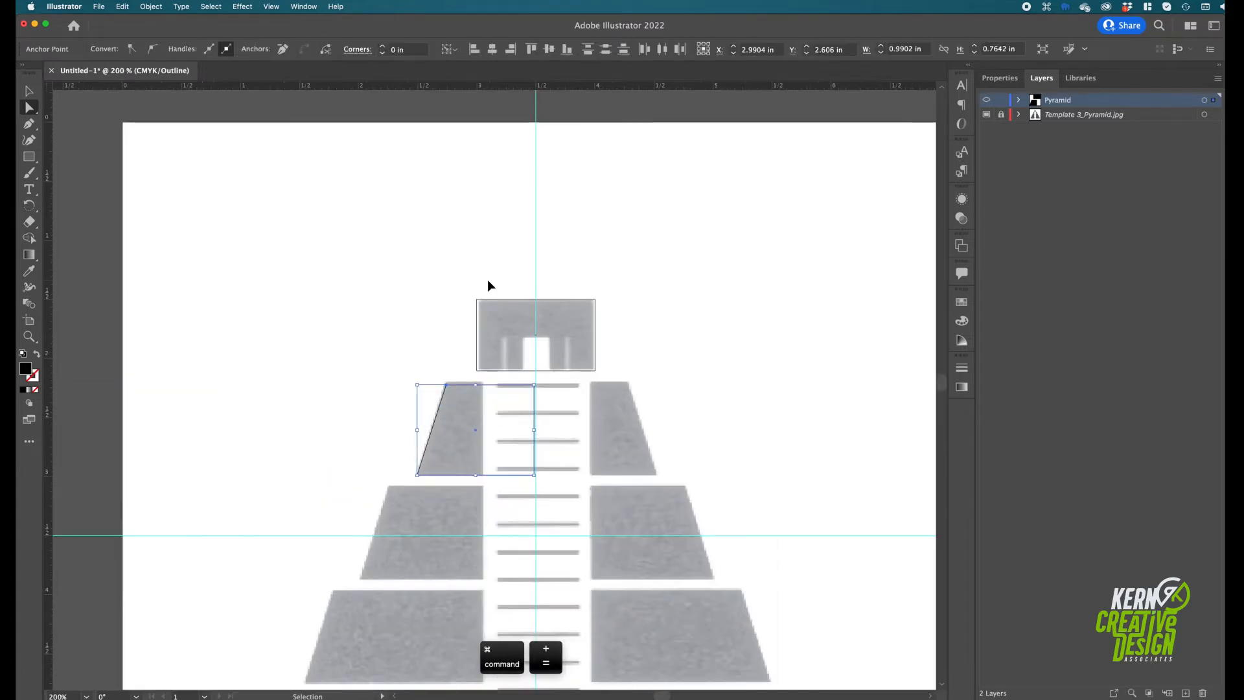
{"action": "key", "text": "Up"}
{"action": "key", "text": "Up"}
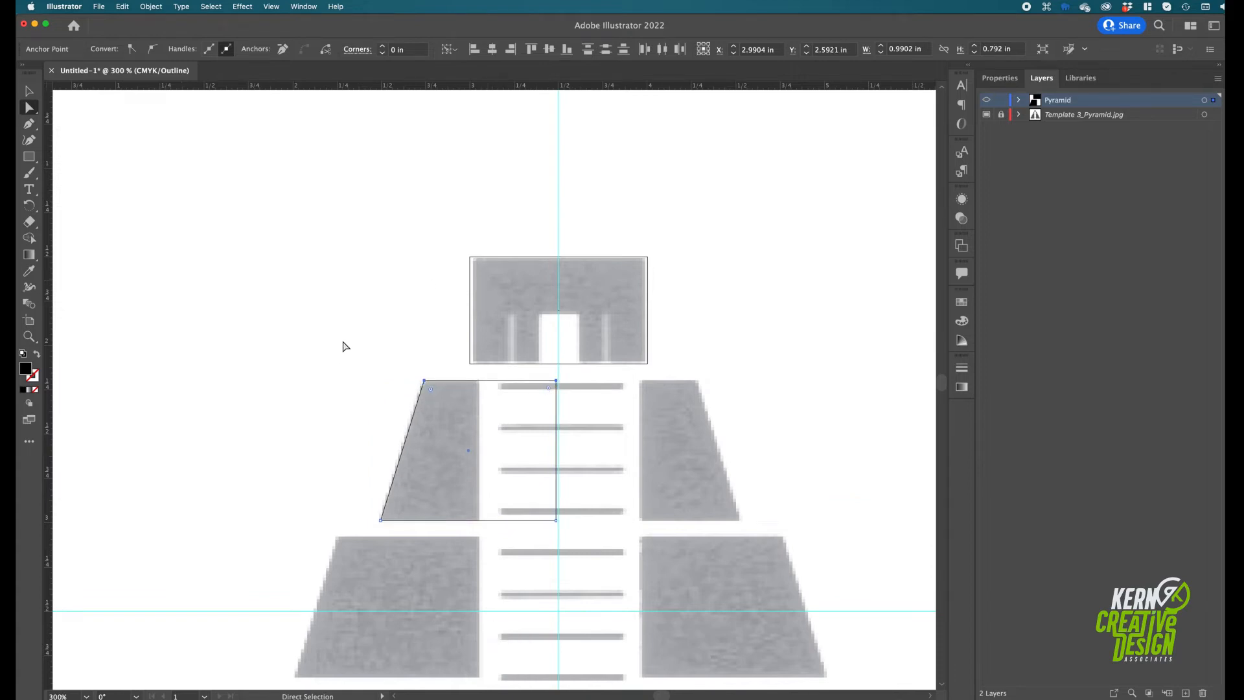
Move the tier shape's inner vertical edge from the centre guide to the template tier's inner edge beside the stairway, then deselect it
{"action": "key", "text": "super+minus"}
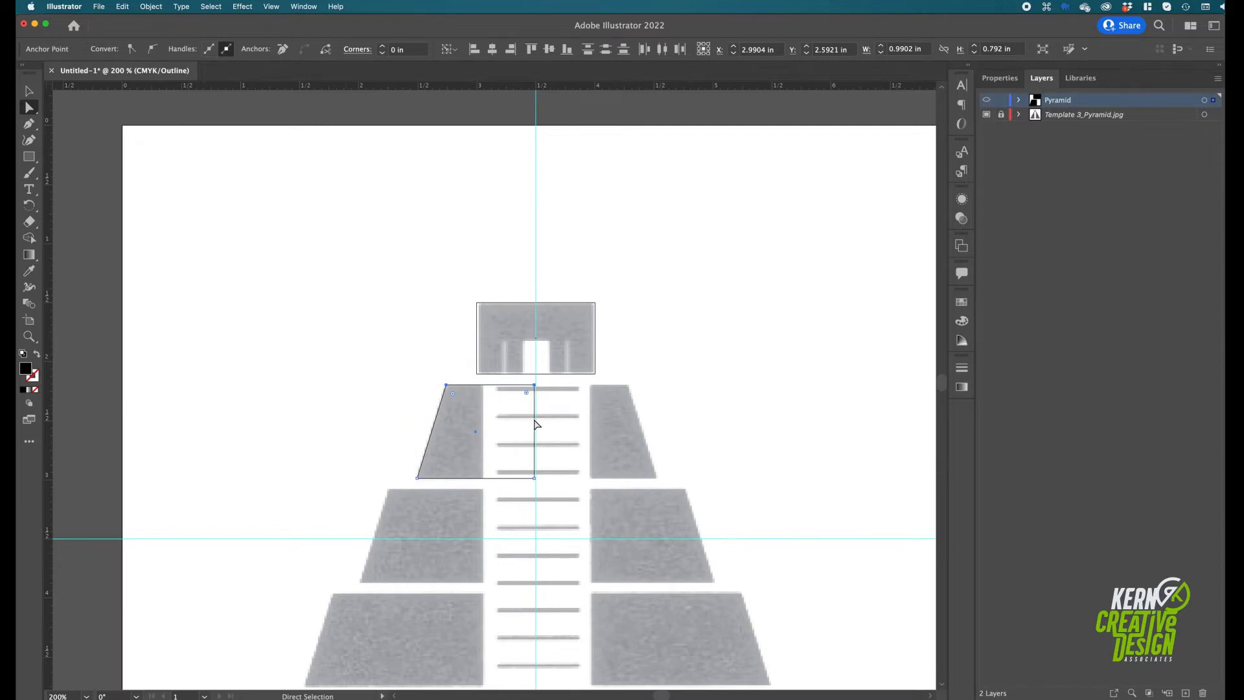
{"action": "left_click_drag", "start_coordinate": [534, 419], "coordinate": [523, 419]}
{"action": "key", "text": "super+z"}
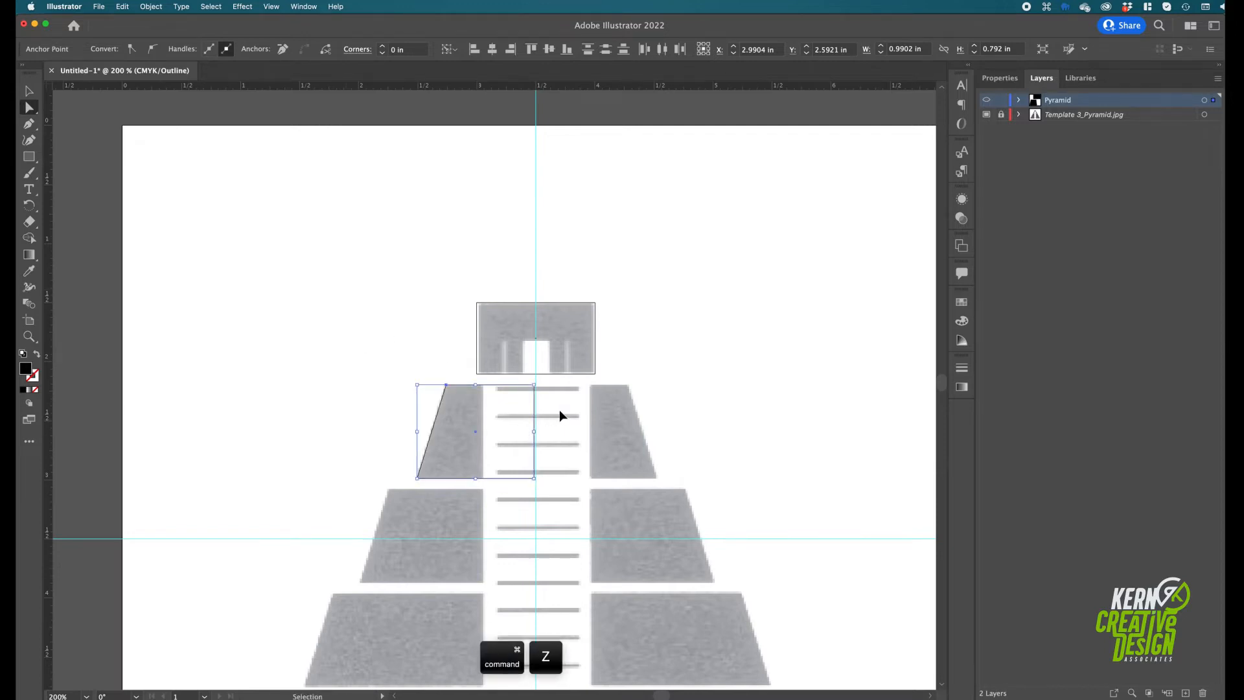
{"action": "left_click_drag", "start_coordinate": [535, 430], "coordinate": [486, 433]}
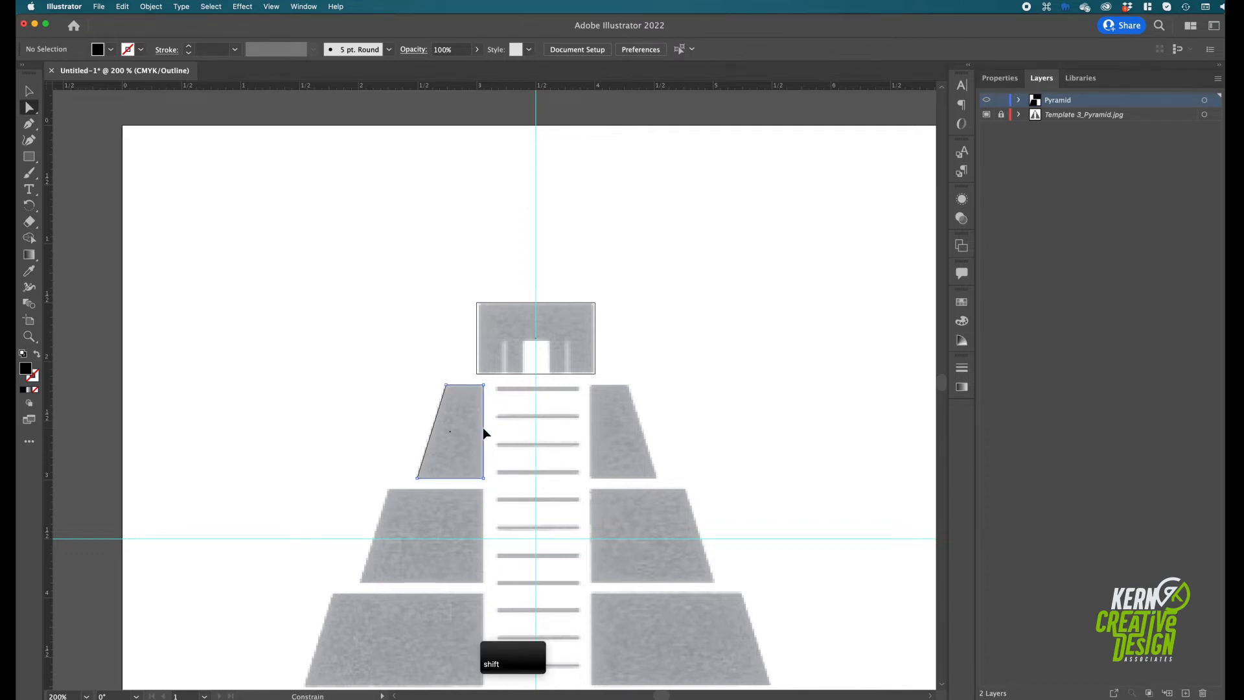
{"action": "left_click_drag", "start_coordinate": [485, 433], "coordinate": [485, 433]}
{"action": "left_click", "coordinate": [31, 90]}
{"action": "key", "text": "super+shift+a"}
{"action": "key", "text": "super+y"}
{"action": "key", "text": "super+y"}
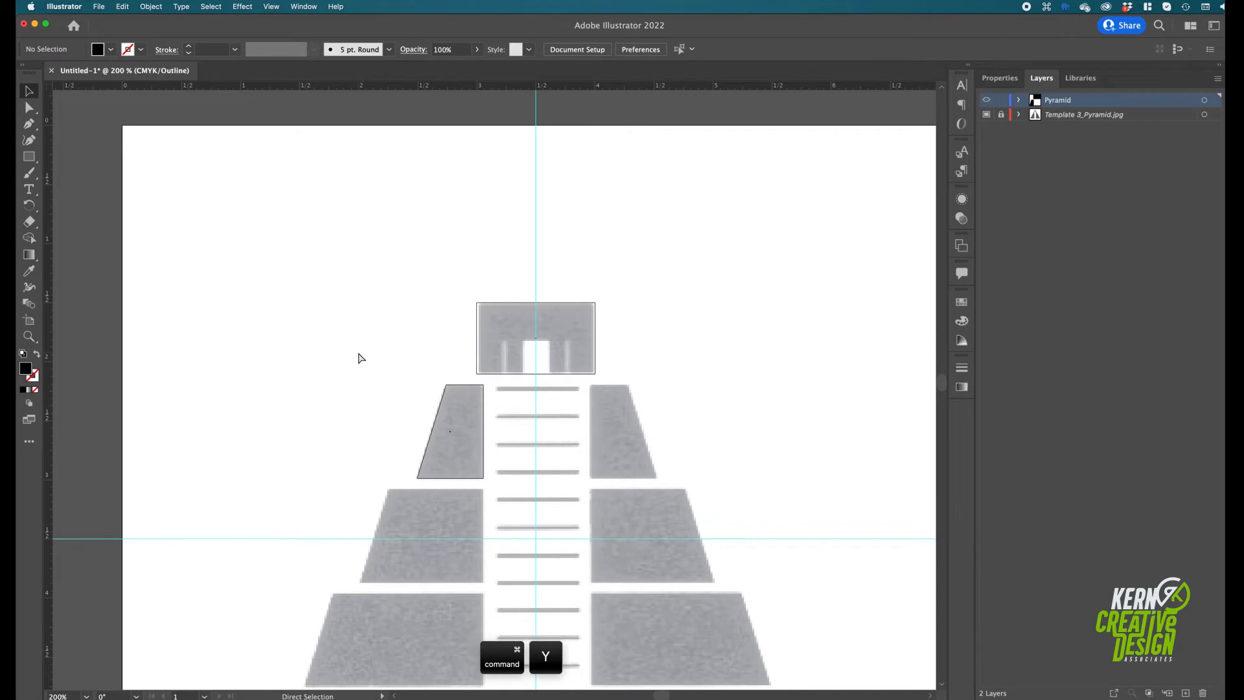
Duplicate the uppermost left tier shape straight down onto each of the three lower template tiers
{"action": "key", "text": "space"}
{"action": "left_click_drag", "start_coordinate": [385, 486], "coordinate": [416, 369]}
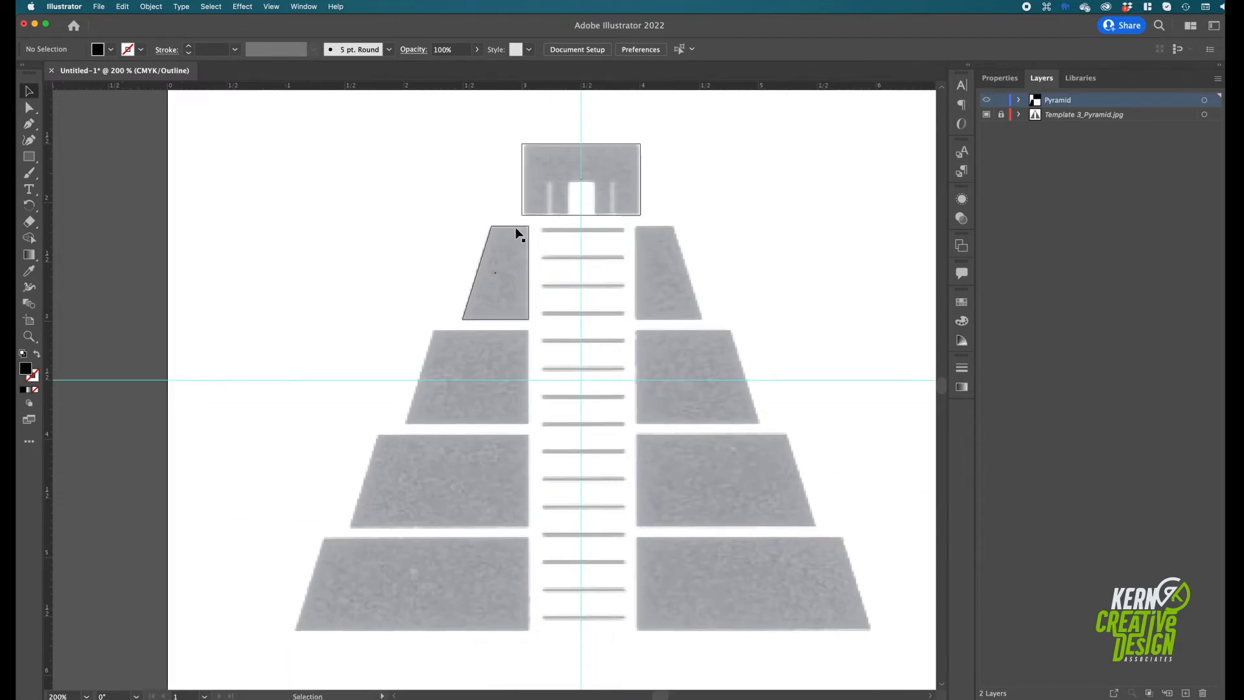
{"action": "left_click_drag", "start_coordinate": [514, 225], "coordinate": [508, 503]}
{"action": "key", "text": "super+z"}
{"action": "left_click_drag", "start_coordinate": [509, 439], "coordinate": [509, 539]}
Select the four left tier shapes and distribute them evenly by their vertical centres
{"action": "left_click_drag", "start_coordinate": [453, 232], "coordinate": [530, 643]}
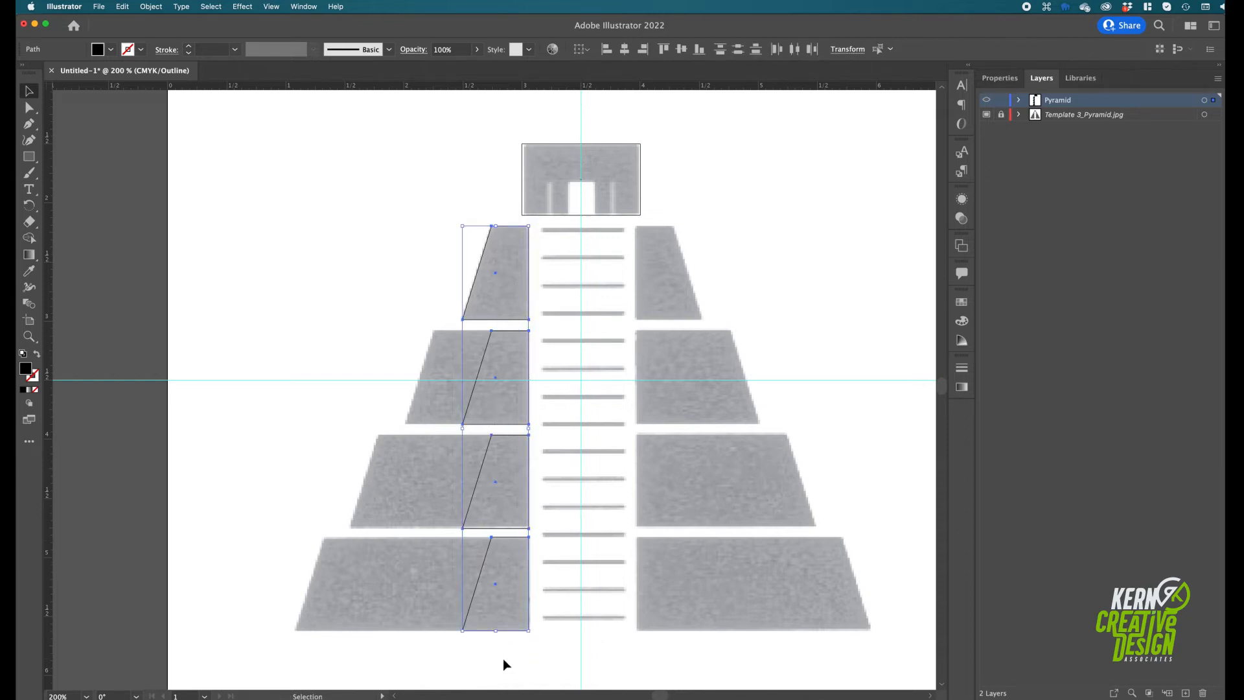
{"action": "left_click", "coordinate": [581, 49]}
{"action": "left_click", "coordinate": [616, 66]}
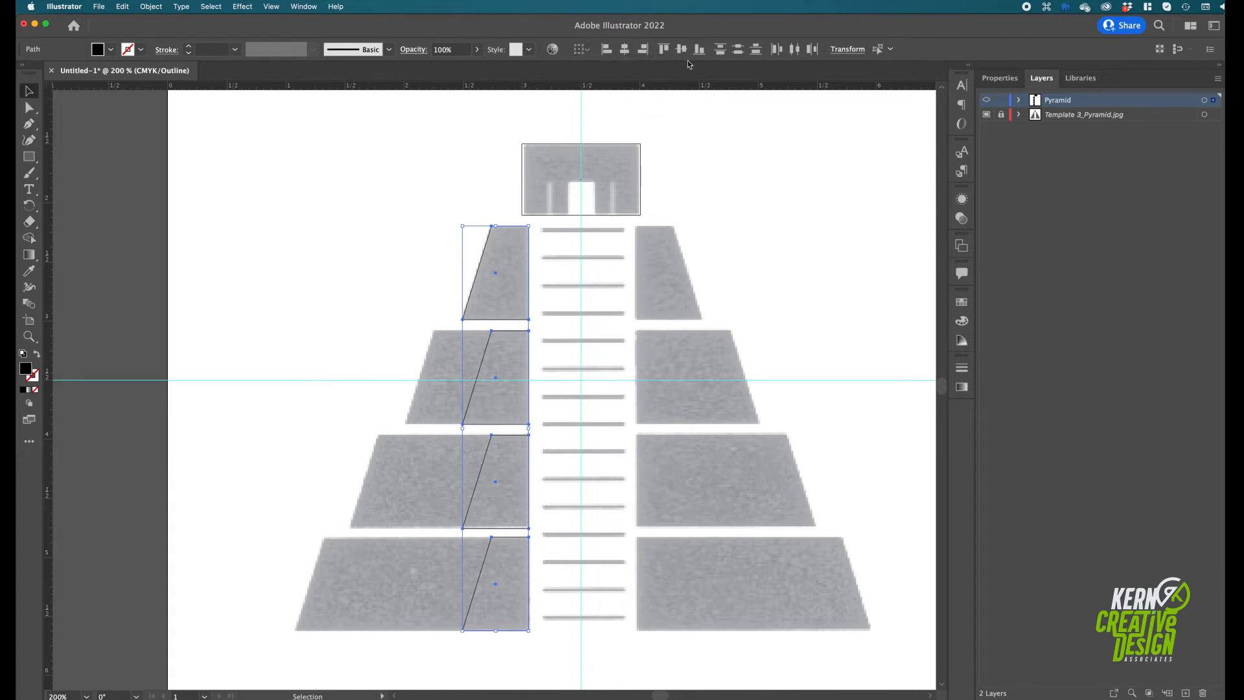
{"action": "left_click", "coordinate": [738, 49]}
Extend the slanted outer edges of the three lower left tier shapes outward to match the template's tier edges
{"action": "left_click", "coordinate": [30, 107]}
{"action": "left_click_drag", "start_coordinate": [465, 329], "coordinate": [494, 430]}
{"action": "left_click_drag", "start_coordinate": [503, 323], "coordinate": [406, 424]}
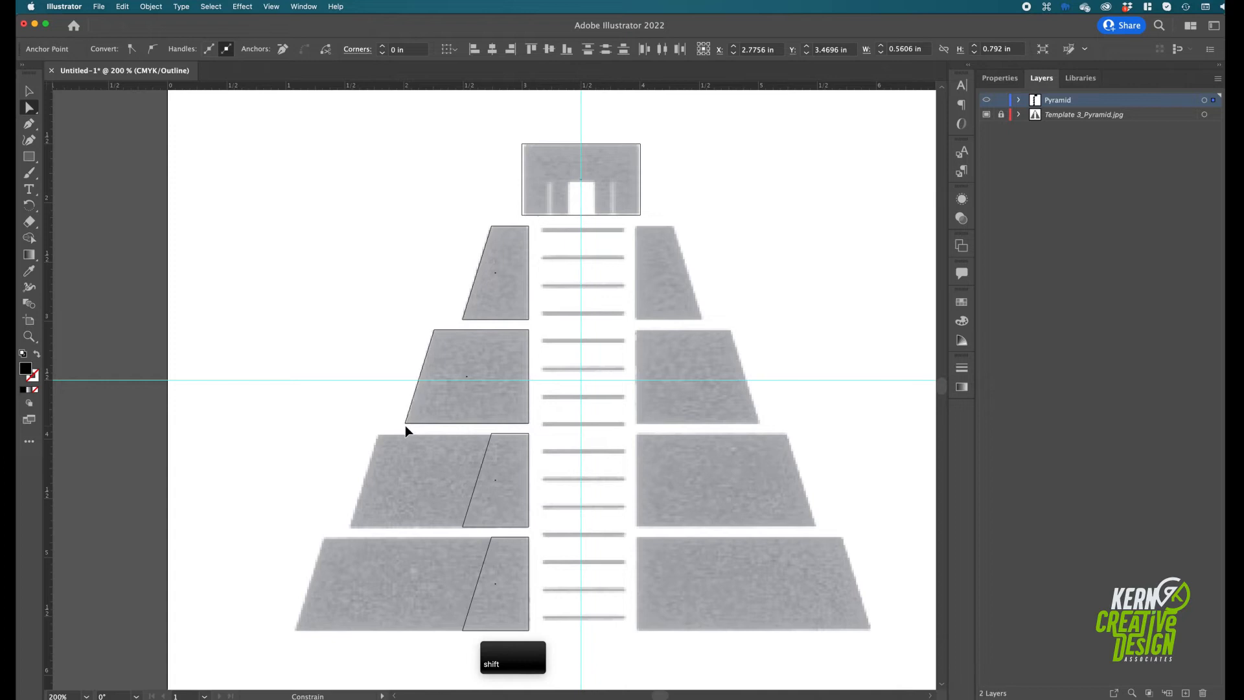
{"action": "left_click", "coordinate": [491, 433]}
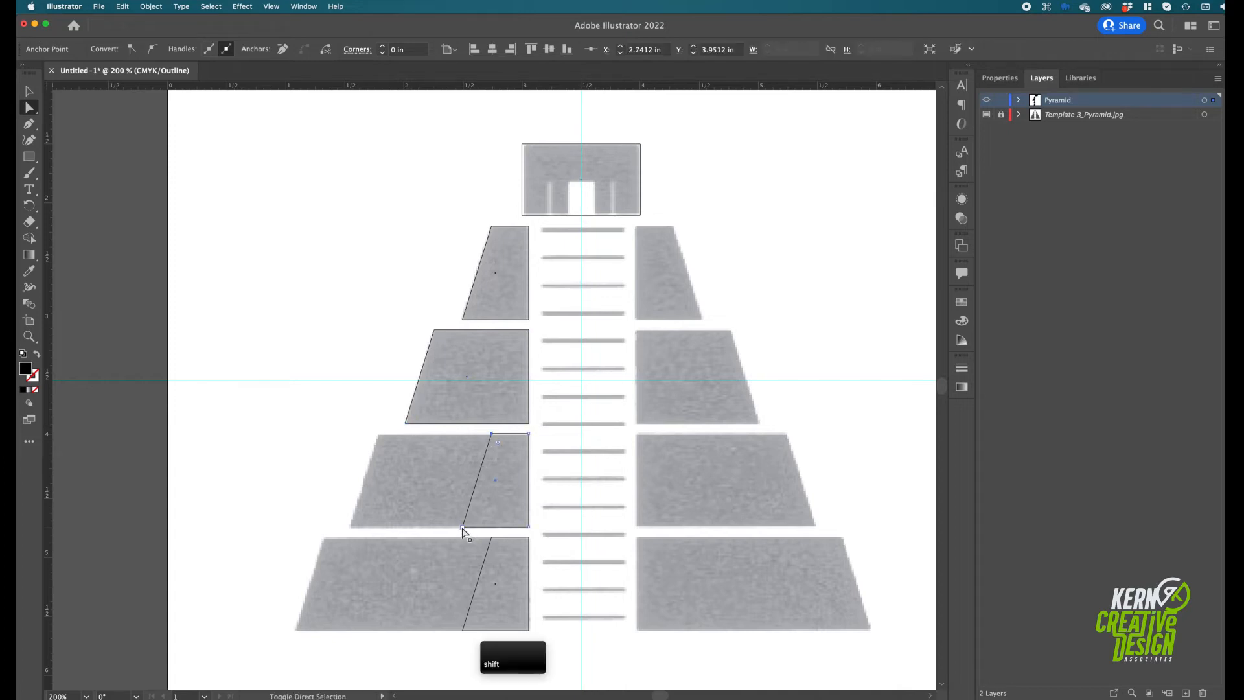
{"action": "left_click_drag", "start_coordinate": [462, 526], "coordinate": [348, 523]}
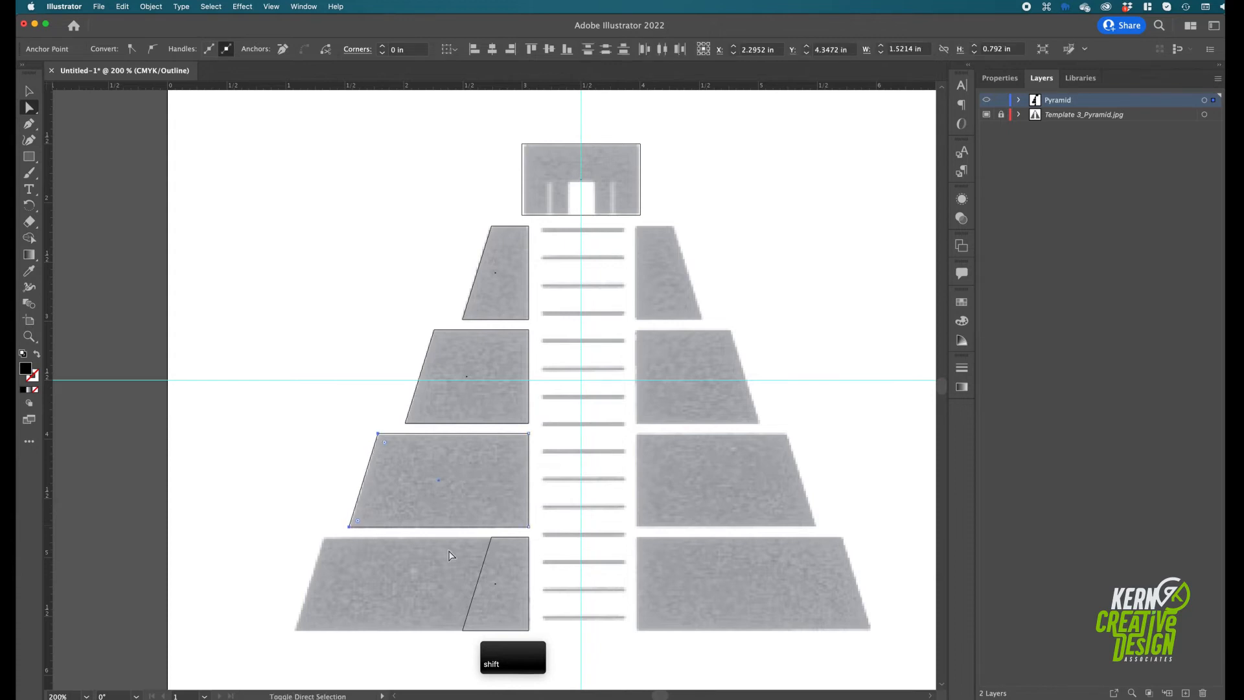
{"action": "left_click", "coordinate": [492, 537]}
{"action": "left_click", "coordinate": [462, 632], "text": "shift"}
{"action": "left_click_drag", "start_coordinate": [462, 636], "coordinate": [294, 639]}
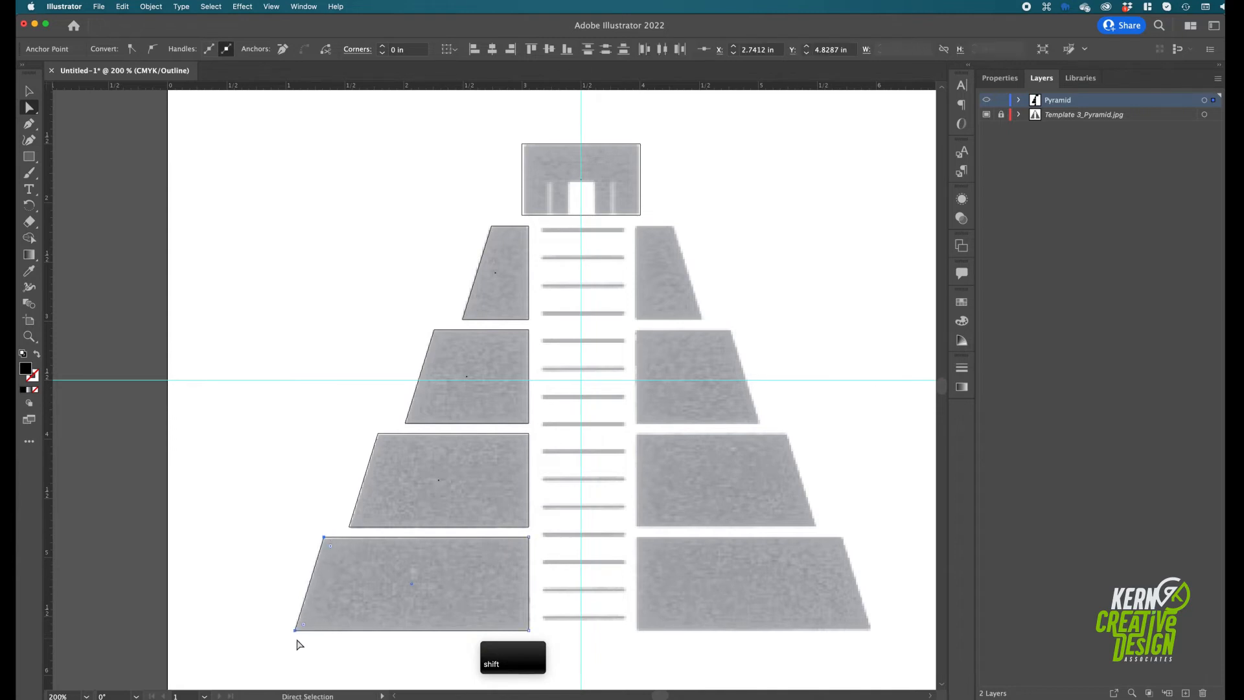
Reflect a copy of the four left tier shapes across the vertical centre guide onto the pyramid's right side
{"action": "left_click", "coordinate": [28, 91]}
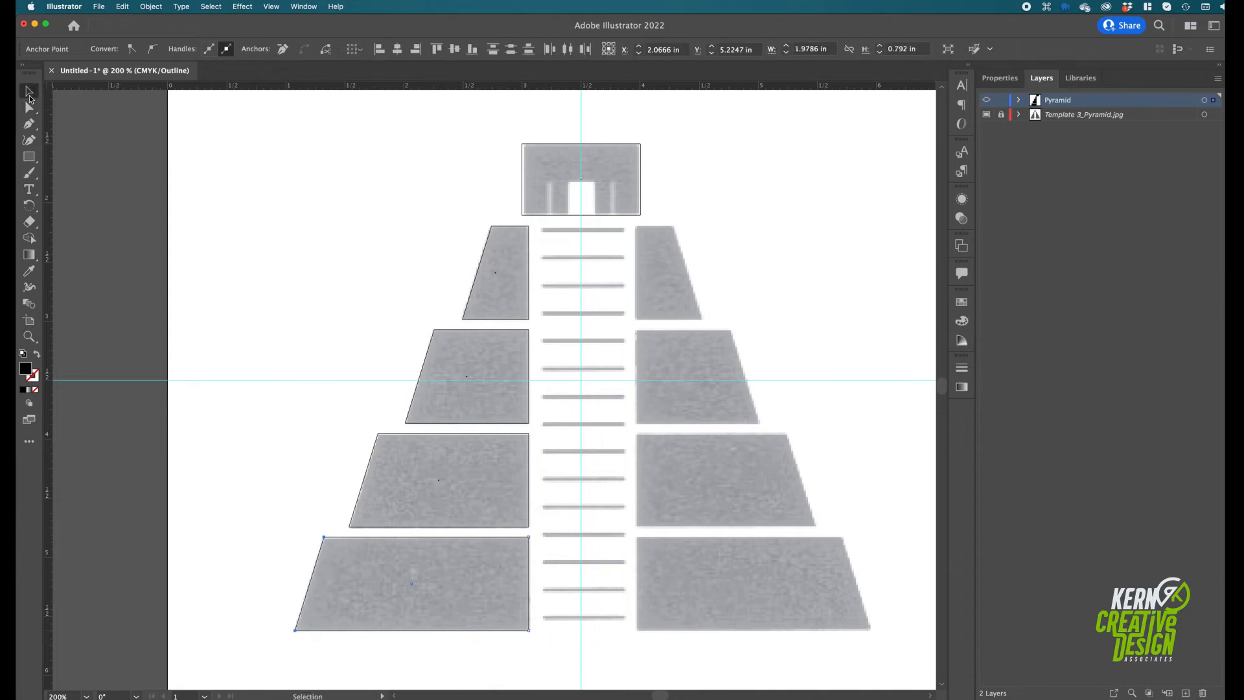
{"action": "left_click_drag", "start_coordinate": [271, 228], "coordinate": [575, 643]}
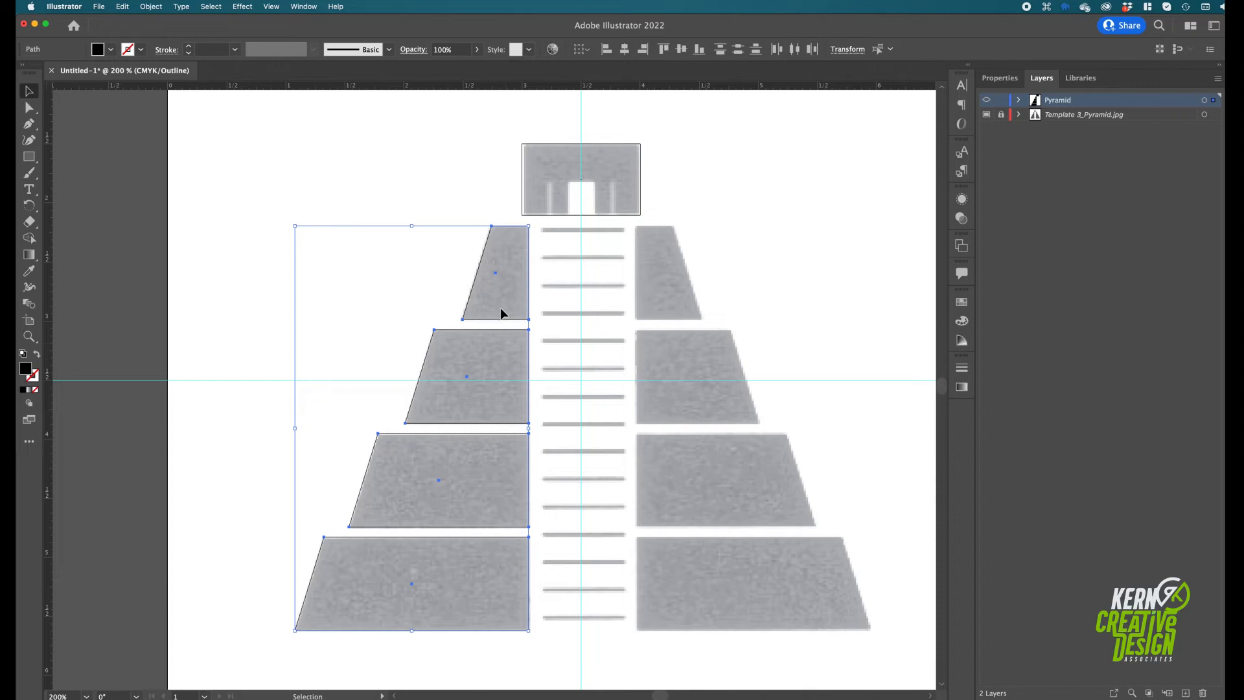
{"action": "left_click", "coordinate": [28, 205]}
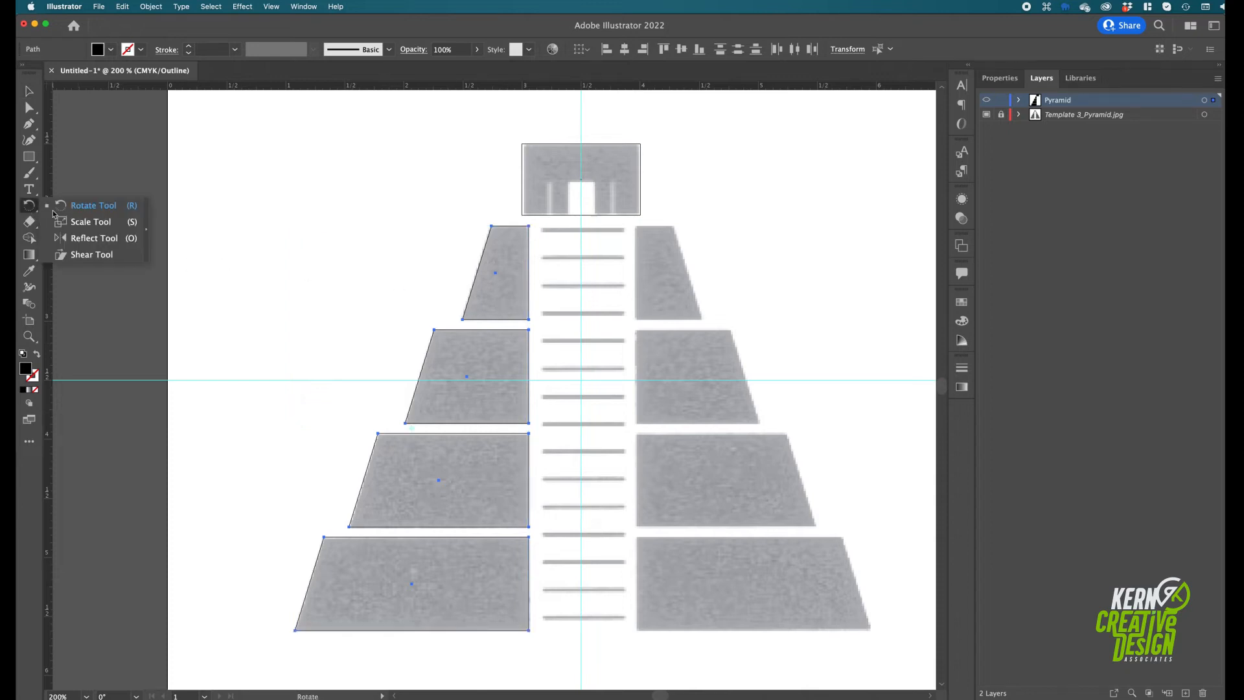
{"action": "left_click", "coordinate": [77, 244]}
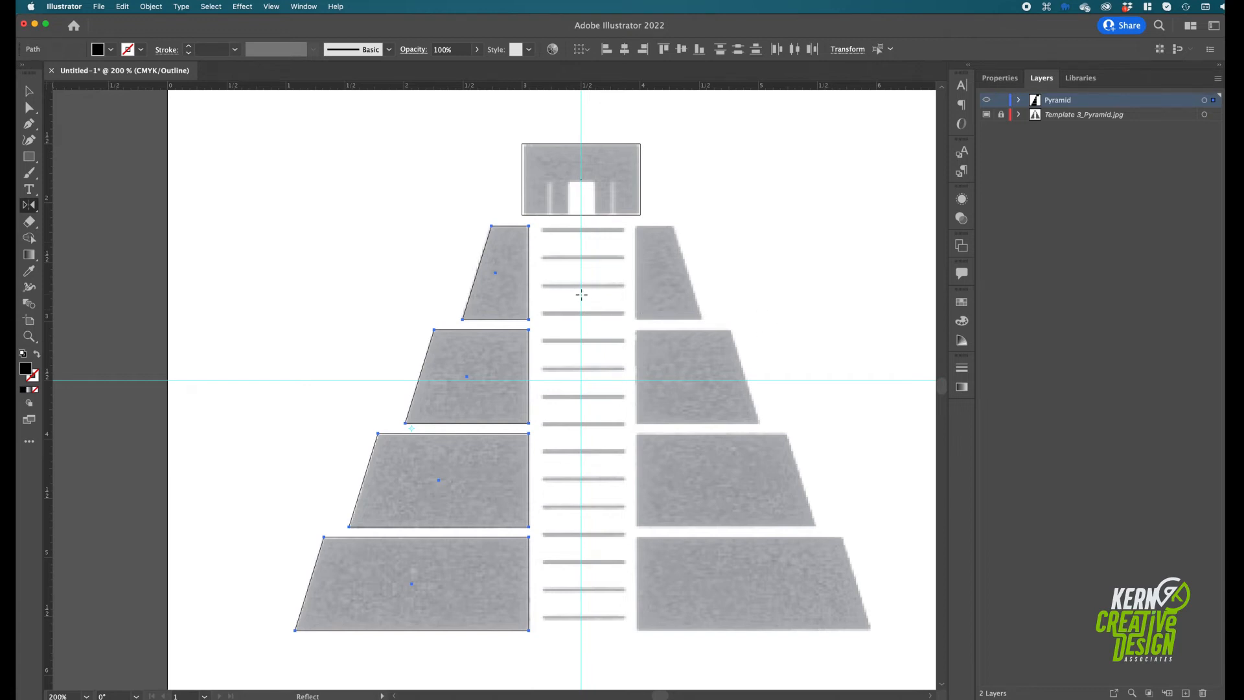
{"action": "key", "text": "alt"}
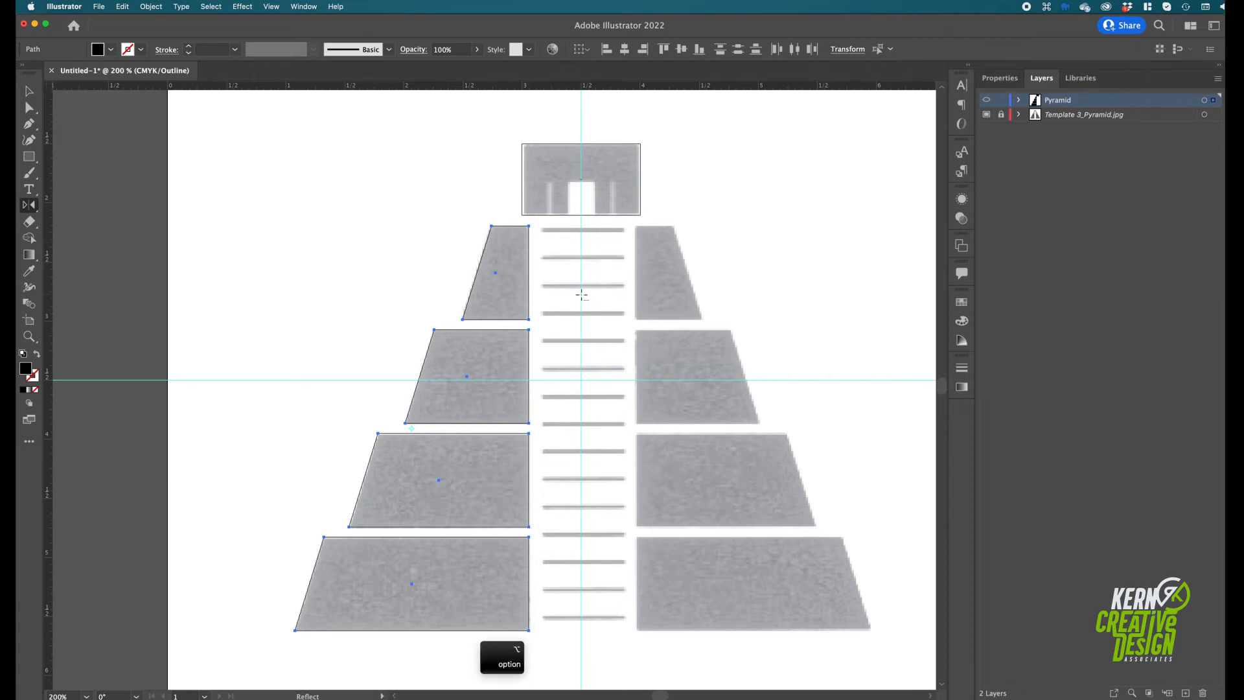
{"action": "left_click", "coordinate": [581, 295], "text": "alt"}
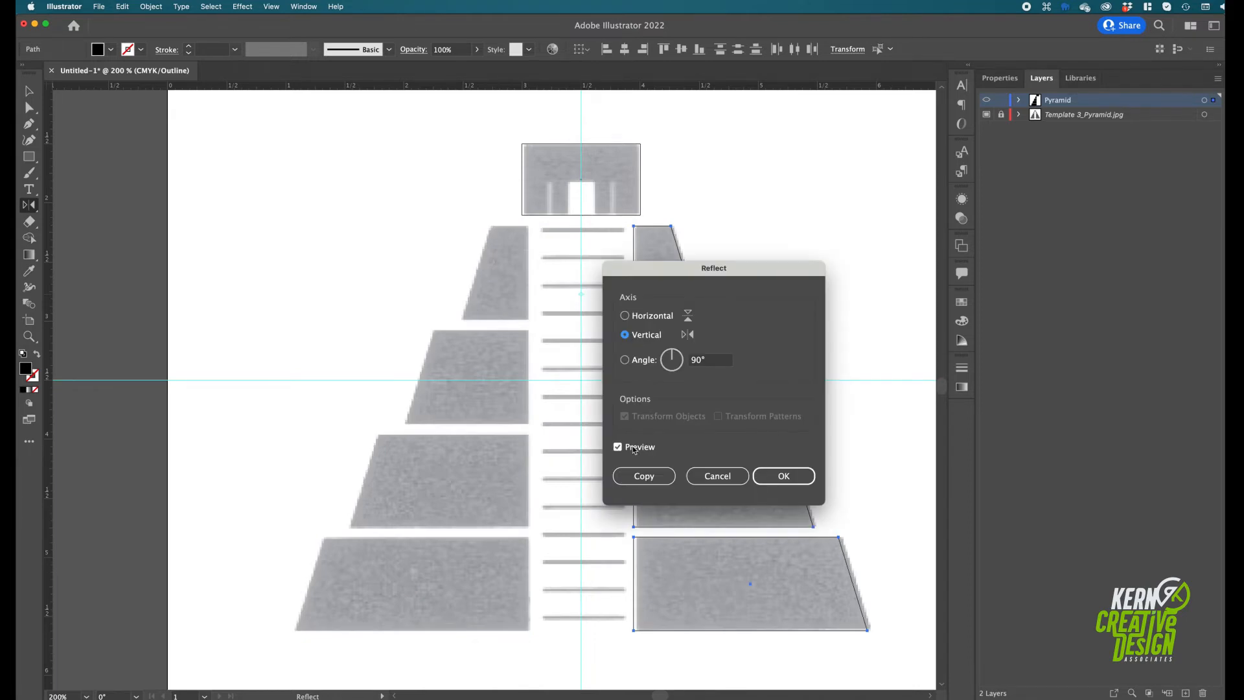
{"action": "left_click", "coordinate": [642, 476]}
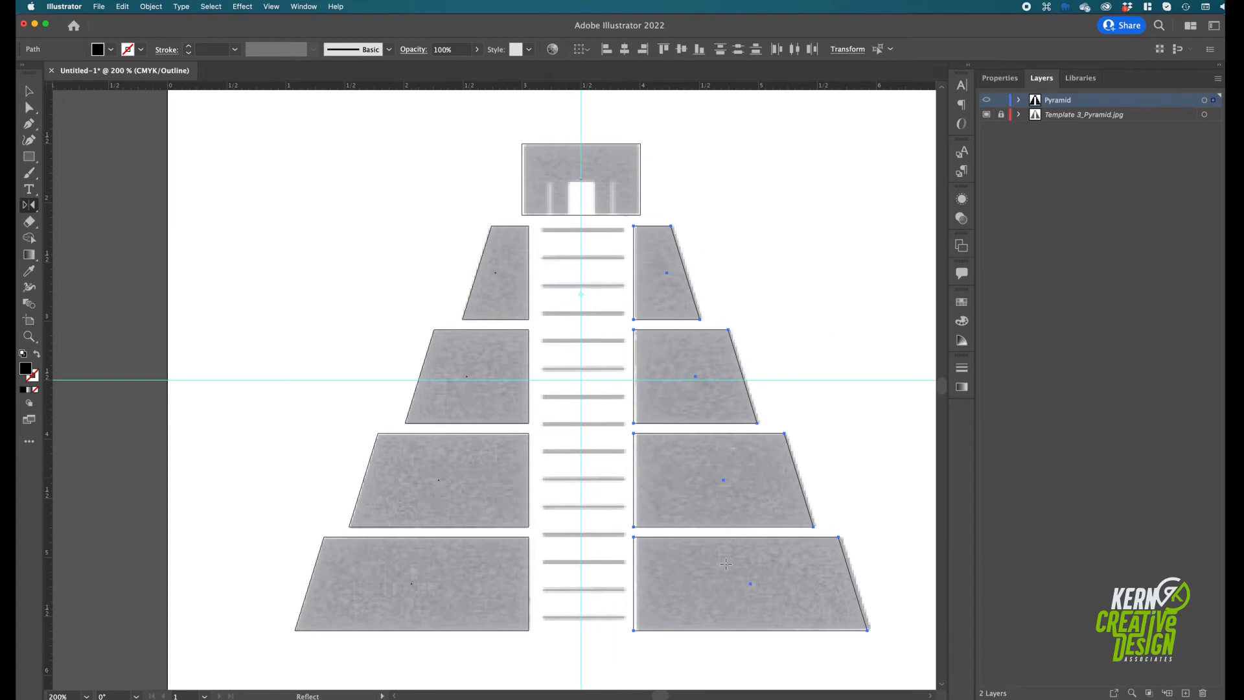
Draw a rectangle about 0.68 x 0.05 in over the top stair, duplicate it onto the bottom stair, and return to Preview view
{"action": "left_click", "coordinate": [29, 157]}
{"action": "left_click_drag", "start_coordinate": [541, 228], "coordinate": [623, 233]}
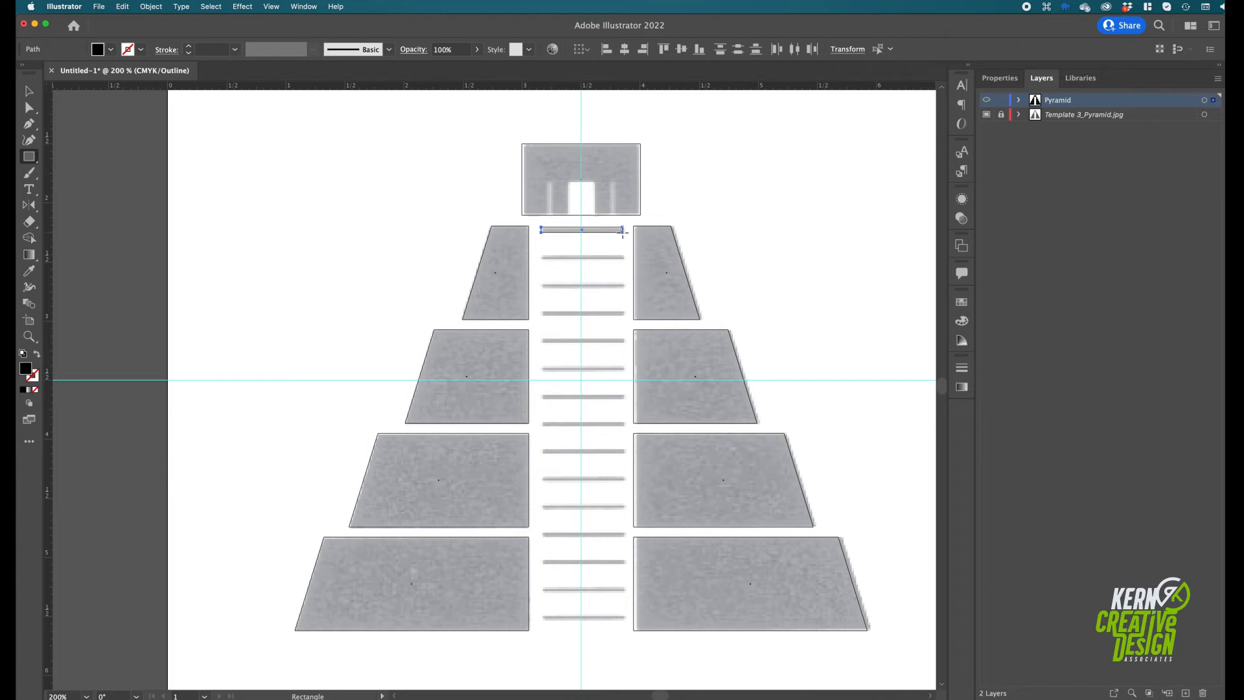
{"action": "left_click_drag", "start_coordinate": [622, 231], "coordinate": [622, 231]}
{"action": "left_click", "coordinate": [29, 91]}
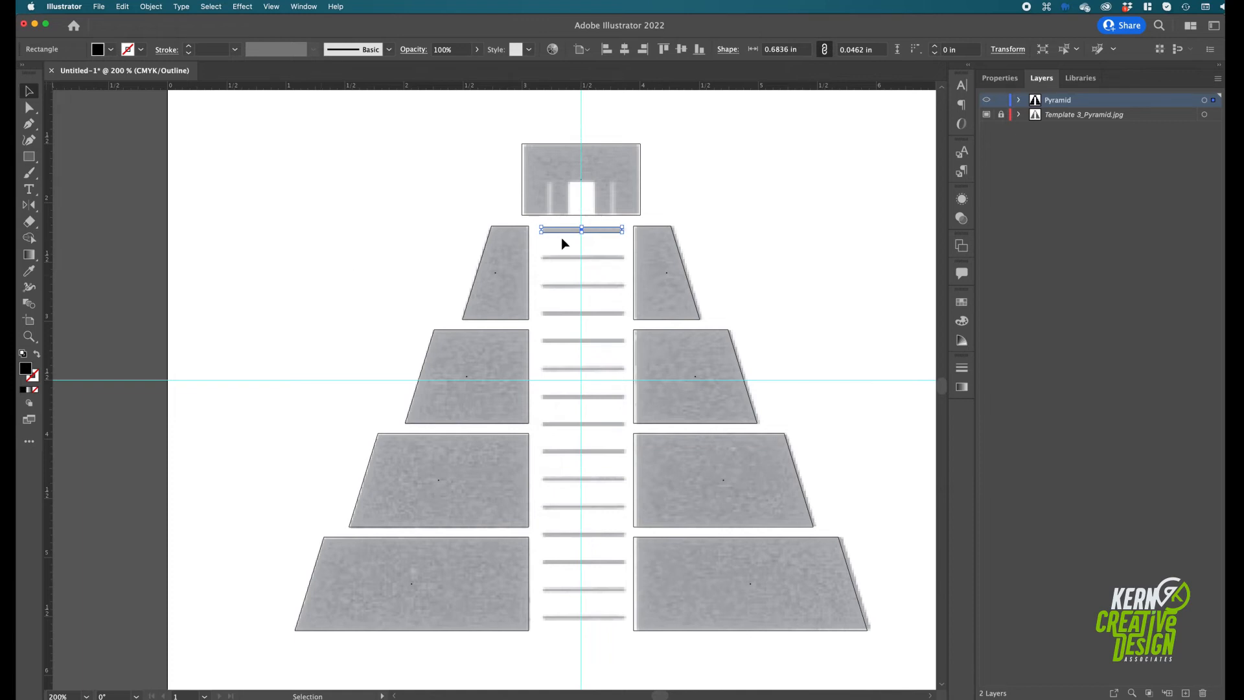
{"action": "left_click_drag", "start_coordinate": [562, 231], "coordinate": [591, 623]}
{"action": "key", "text": "super+y"}
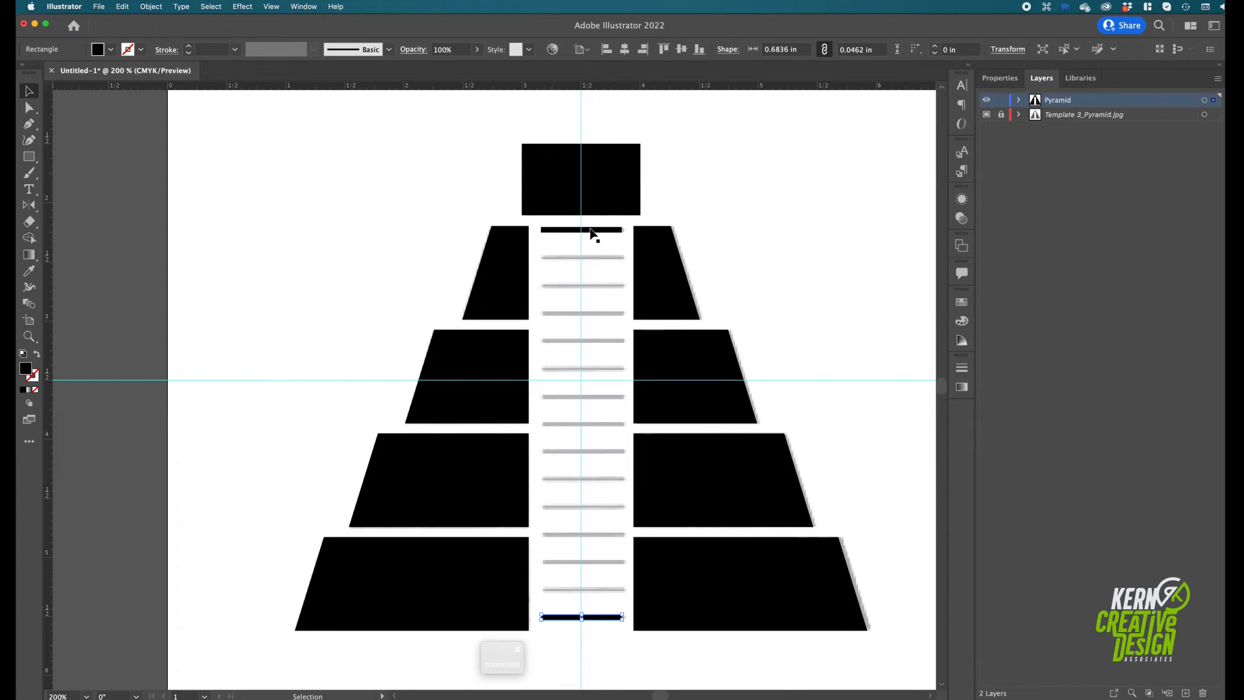
Make a blend between the top and bottom stair rectangles
{"action": "left_click_drag", "start_coordinate": [589, 649], "coordinate": [555, 231]}
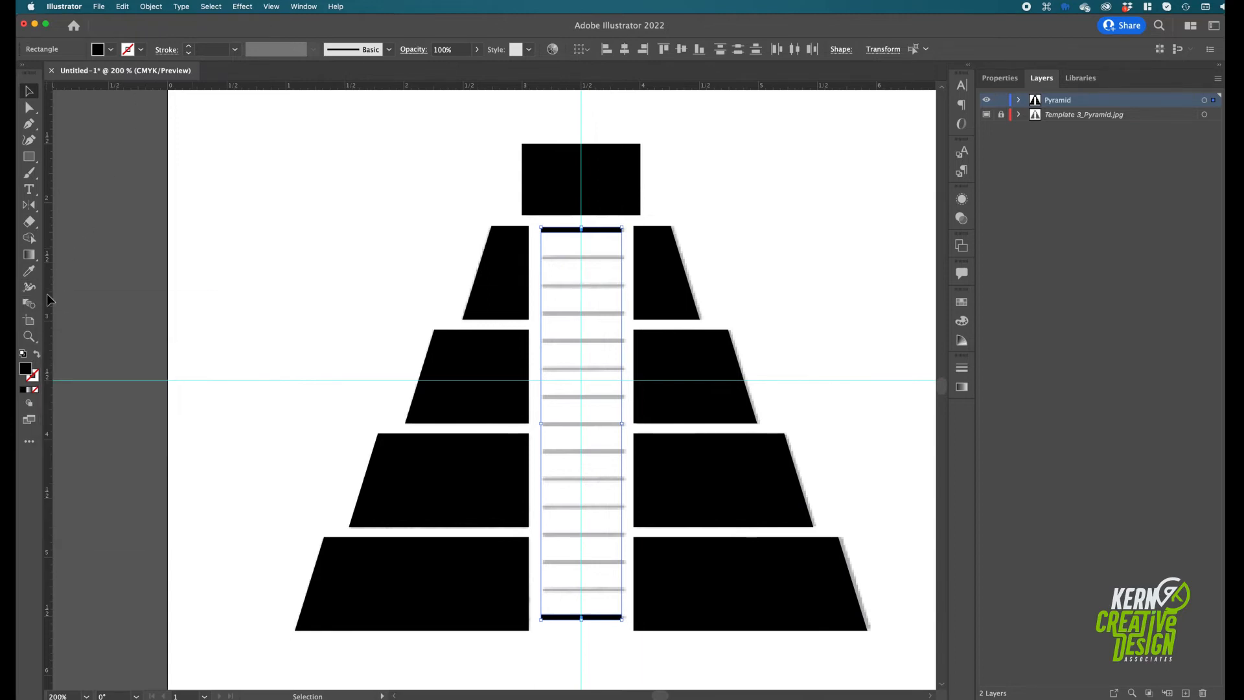
{"action": "left_click", "coordinate": [152, 6]}
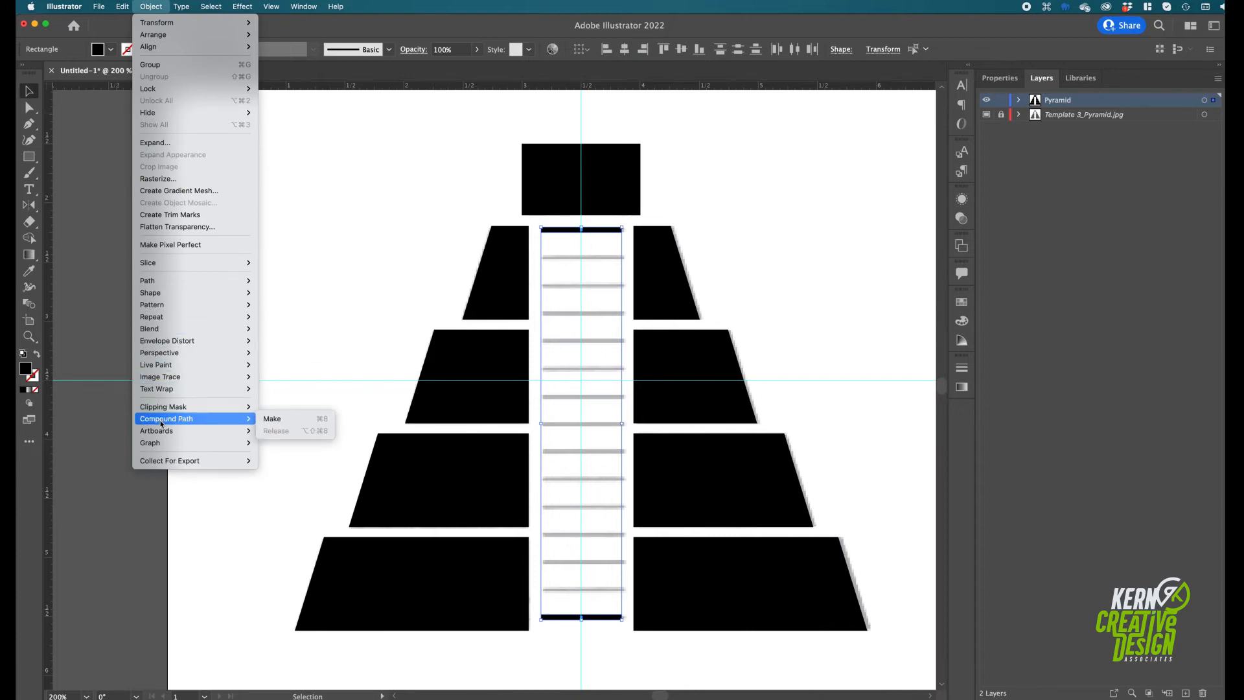
{"action": "mouse_move", "coordinate": [167, 334]}
{"action": "left_click", "coordinate": [270, 330]}
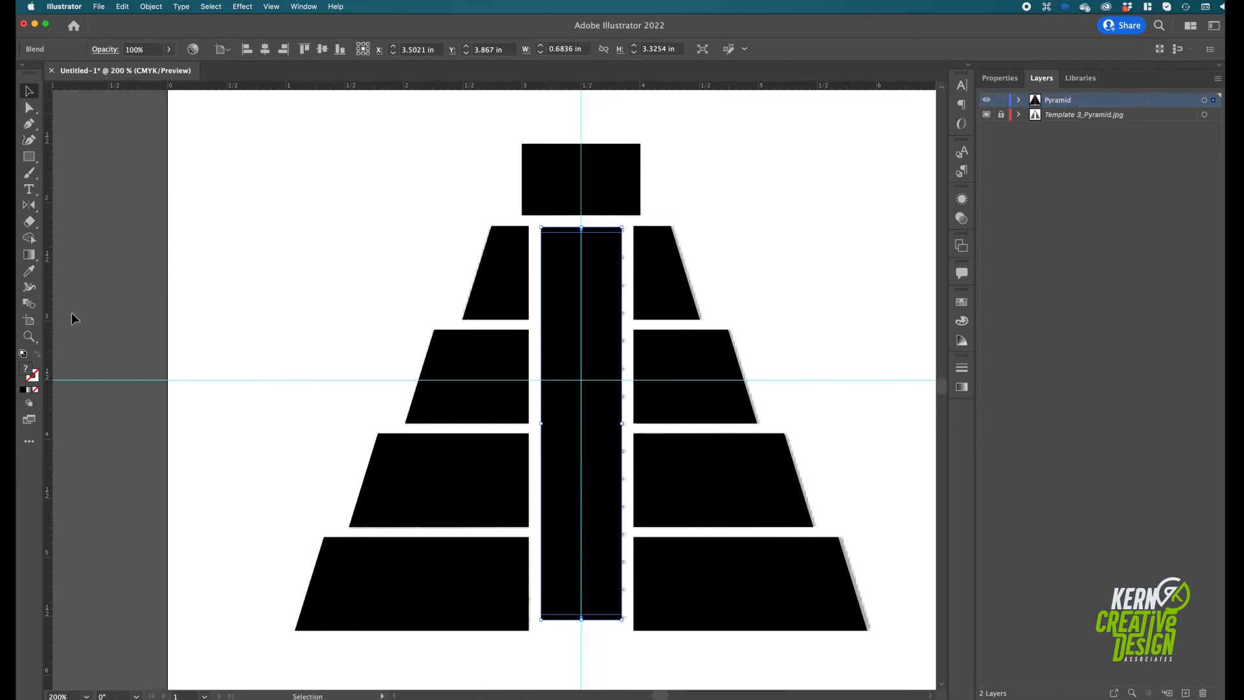
Set the stair blend's spacing to Specified Steps with a value of 13
{"action": "double_click", "coordinate": [30, 305]}
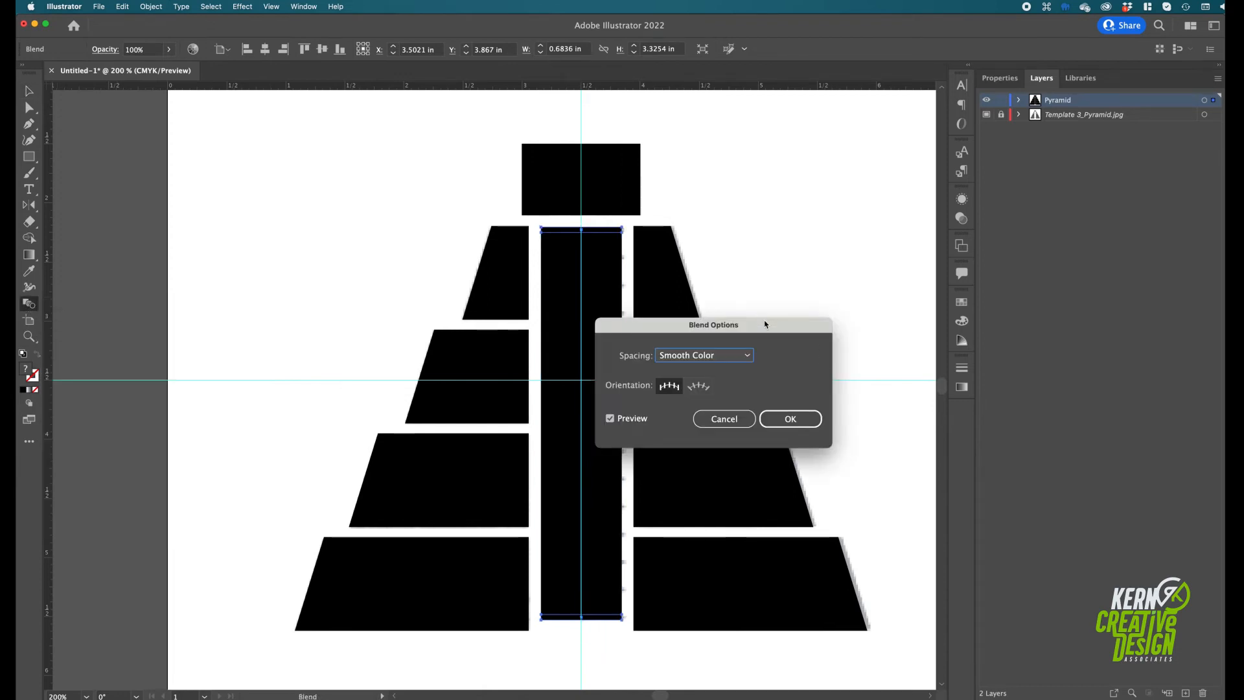
{"action": "left_click_drag", "start_coordinate": [778, 326], "coordinate": [871, 175]}
{"action": "left_click", "coordinate": [816, 206]}
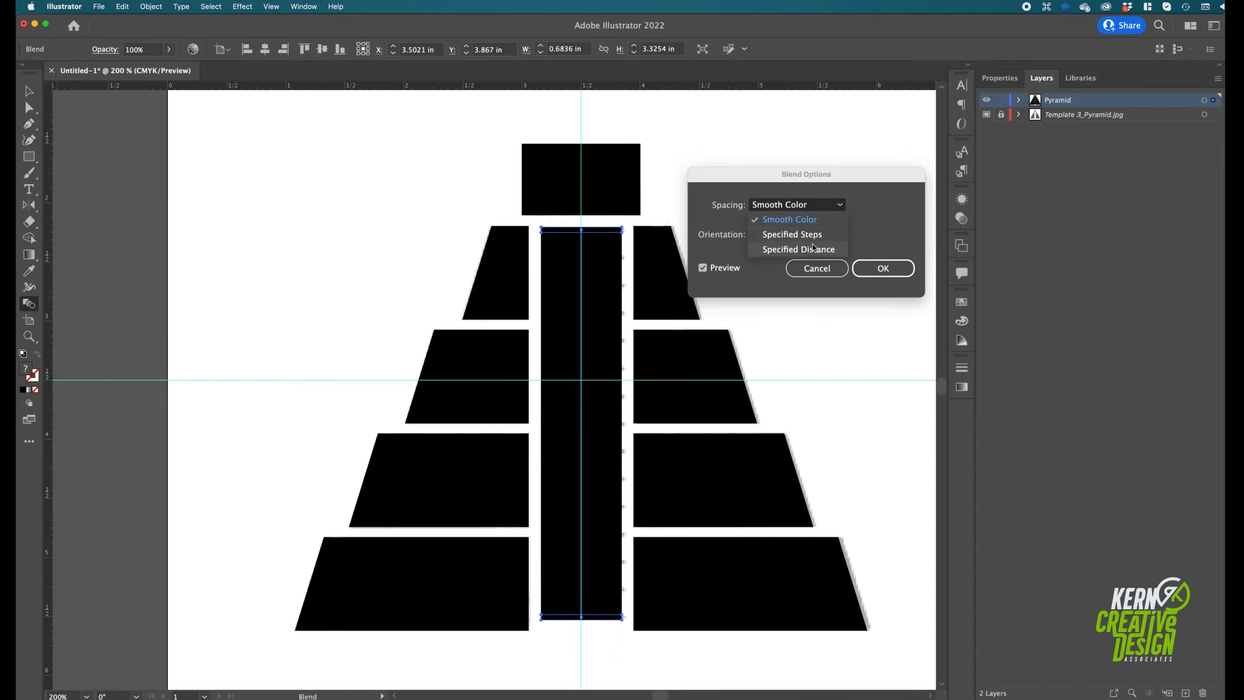
{"action": "left_click", "coordinate": [815, 234]}
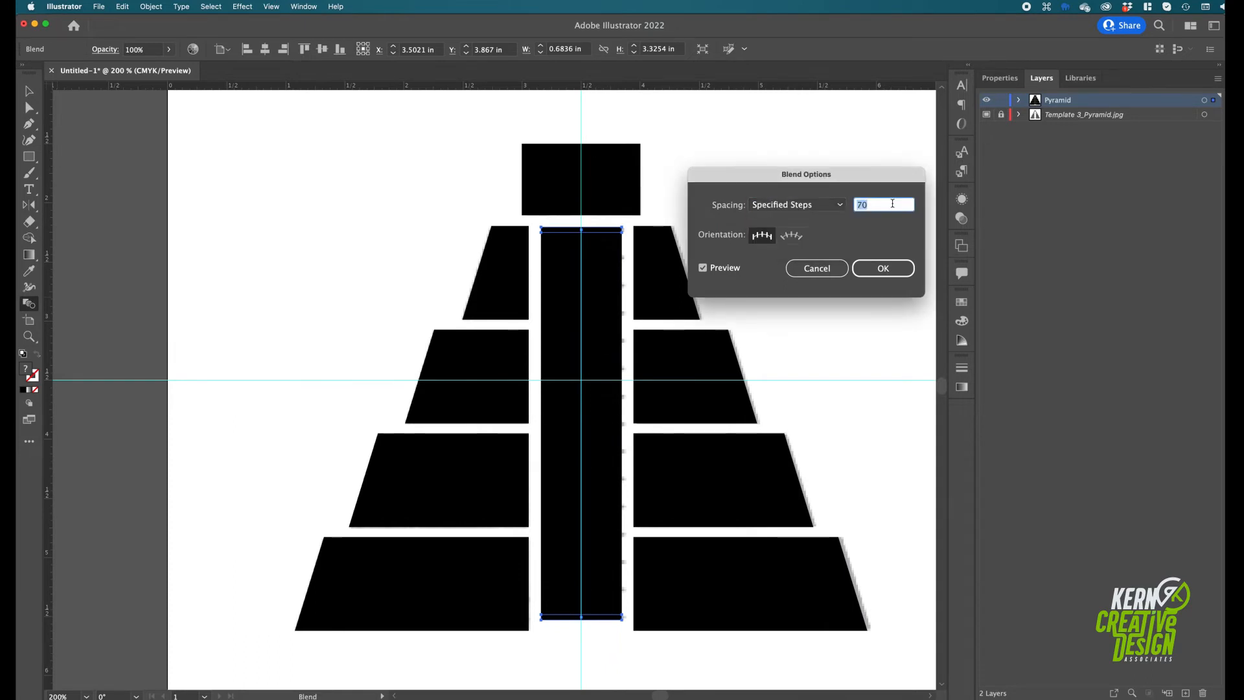
{"action": "type", "text": "12"}
{"action": "key", "text": "Tab"}
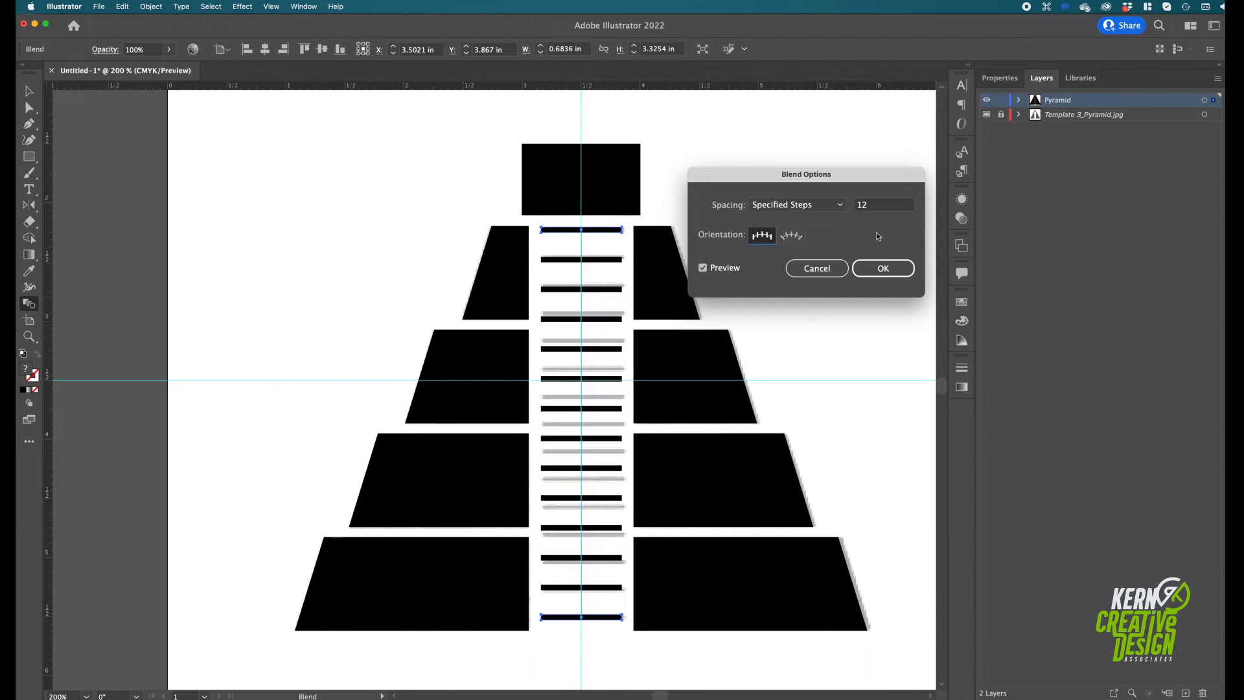
{"action": "left_click", "coordinate": [896, 206]}
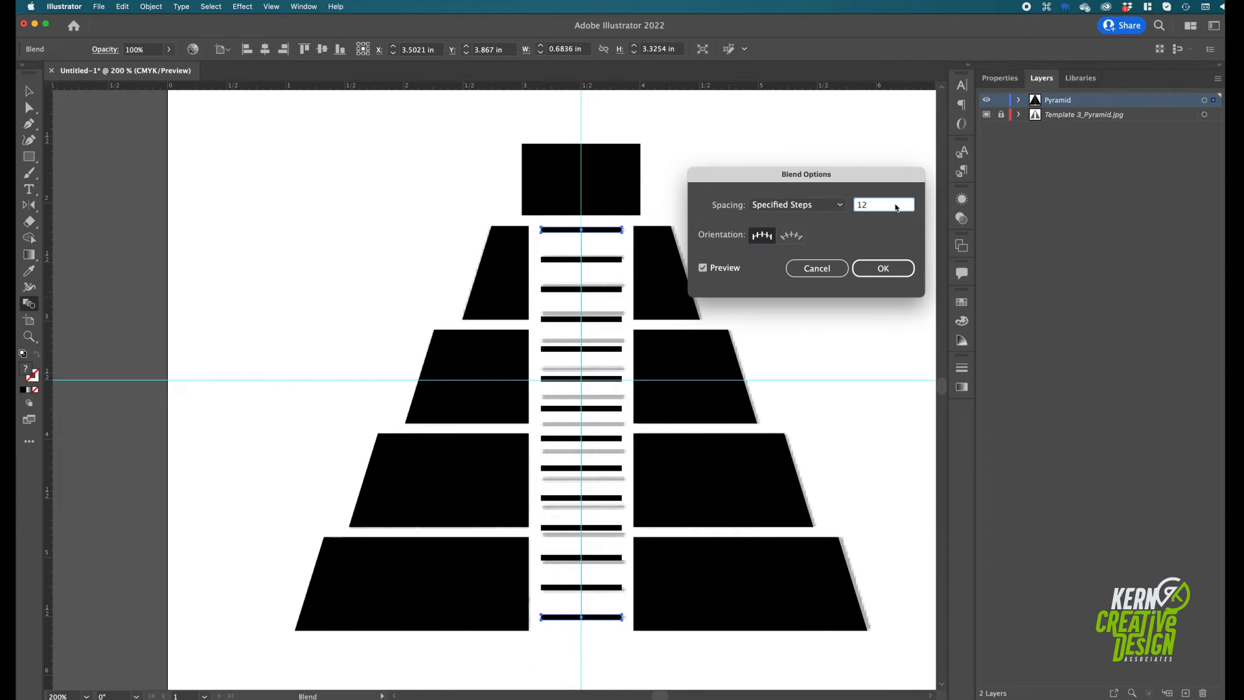
{"action": "key", "text": "Up"}
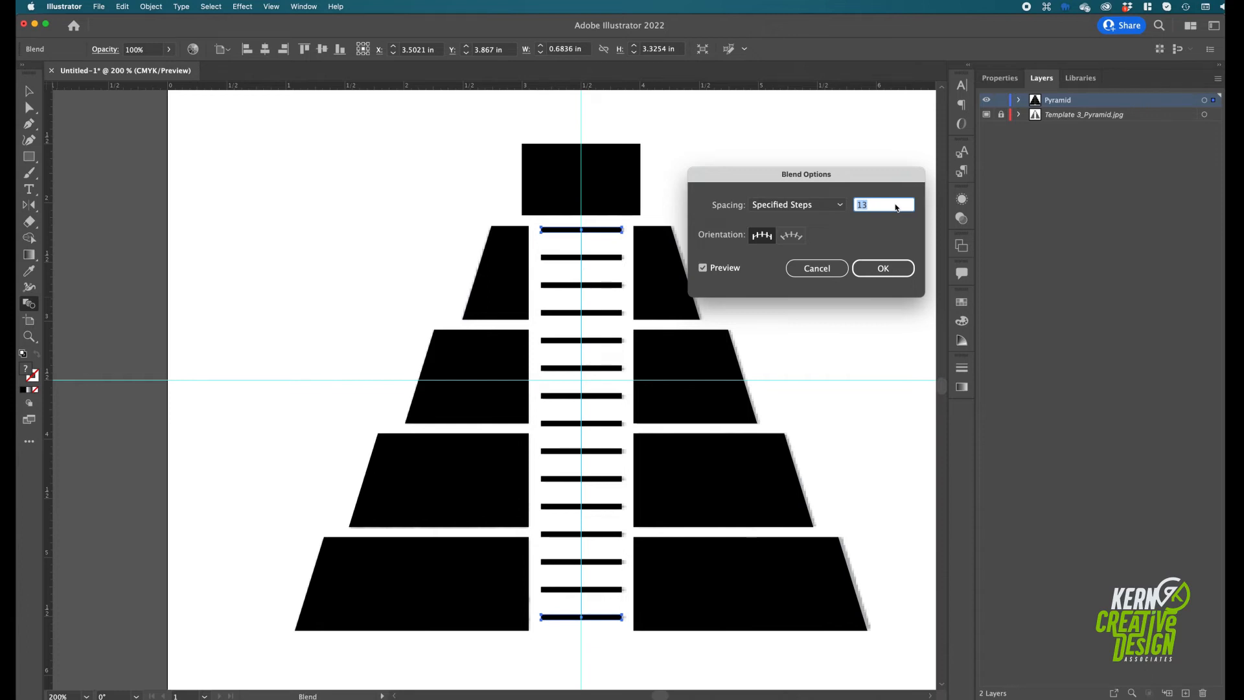
{"action": "left_click", "coordinate": [881, 270]}
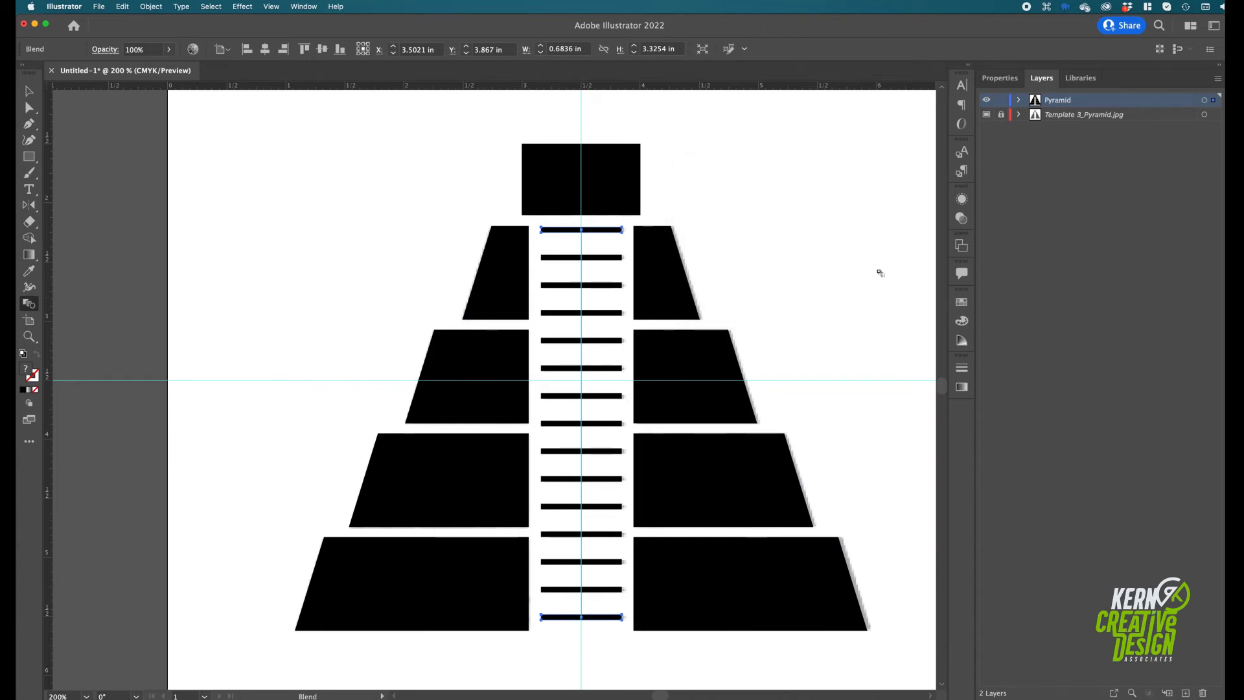
Expand the stair blend with Object and Fill enabled, and ungroup the resulting stairs into separate shapes
{"action": "key", "text": "v"}
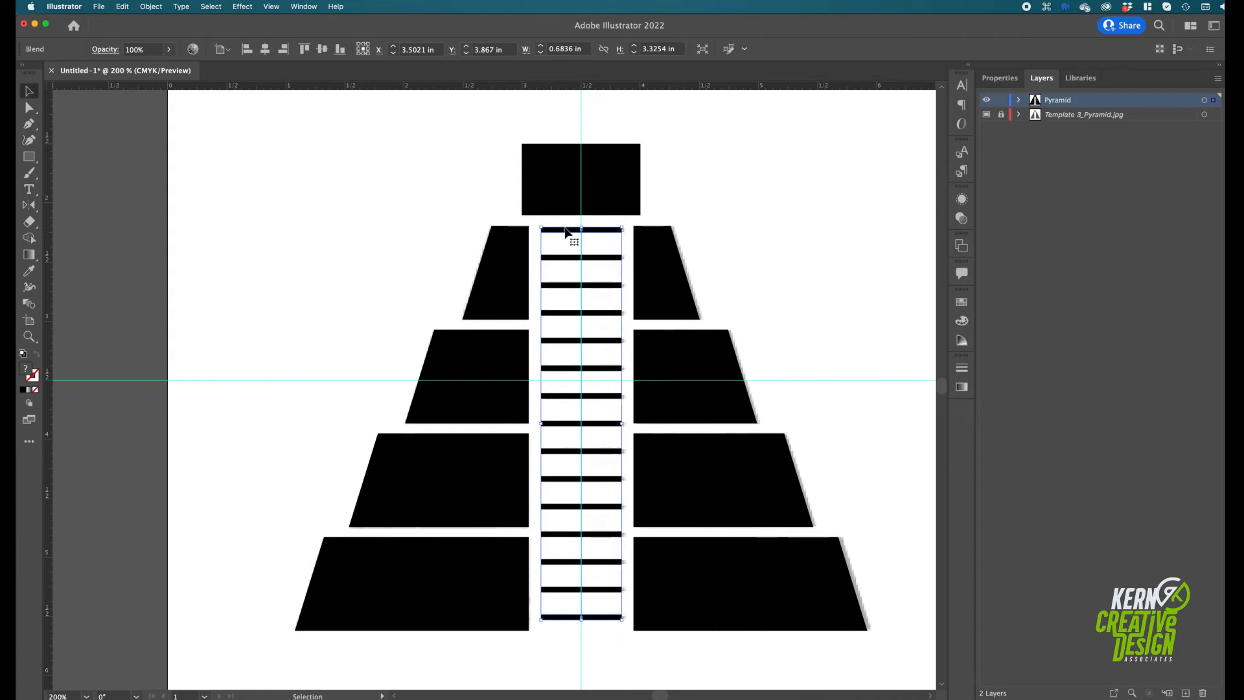
{"action": "left_click", "coordinate": [151, 6]}
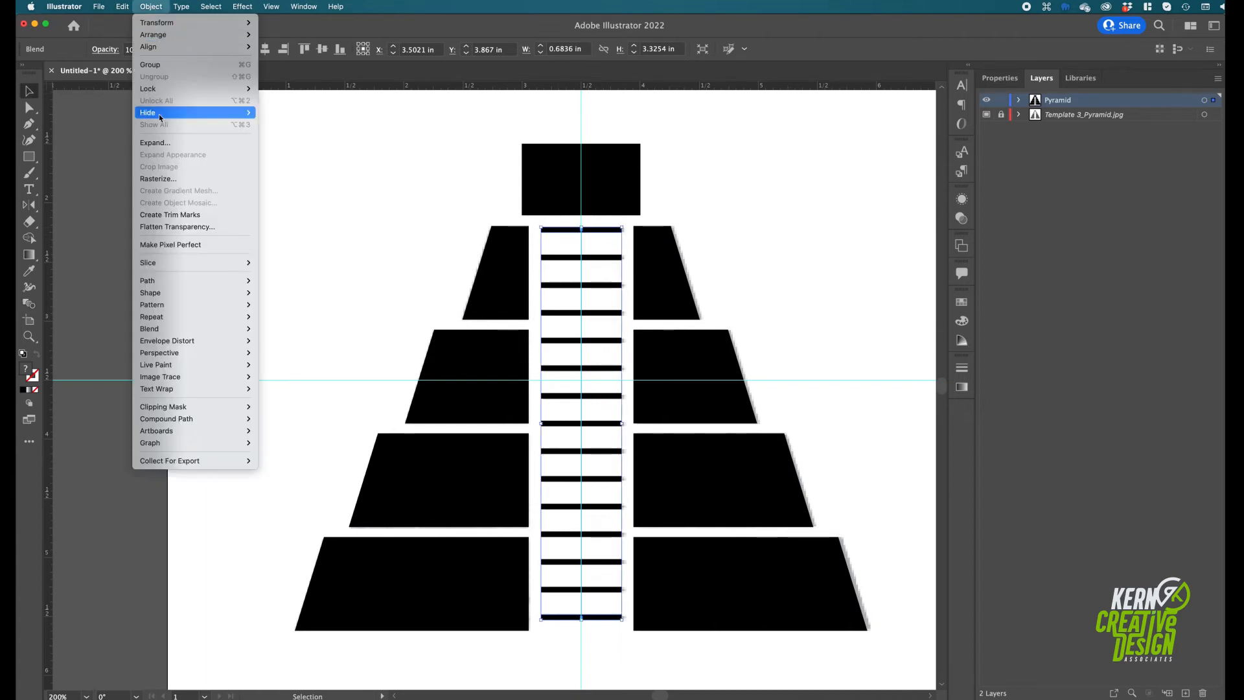
{"action": "left_click", "coordinate": [163, 143]}
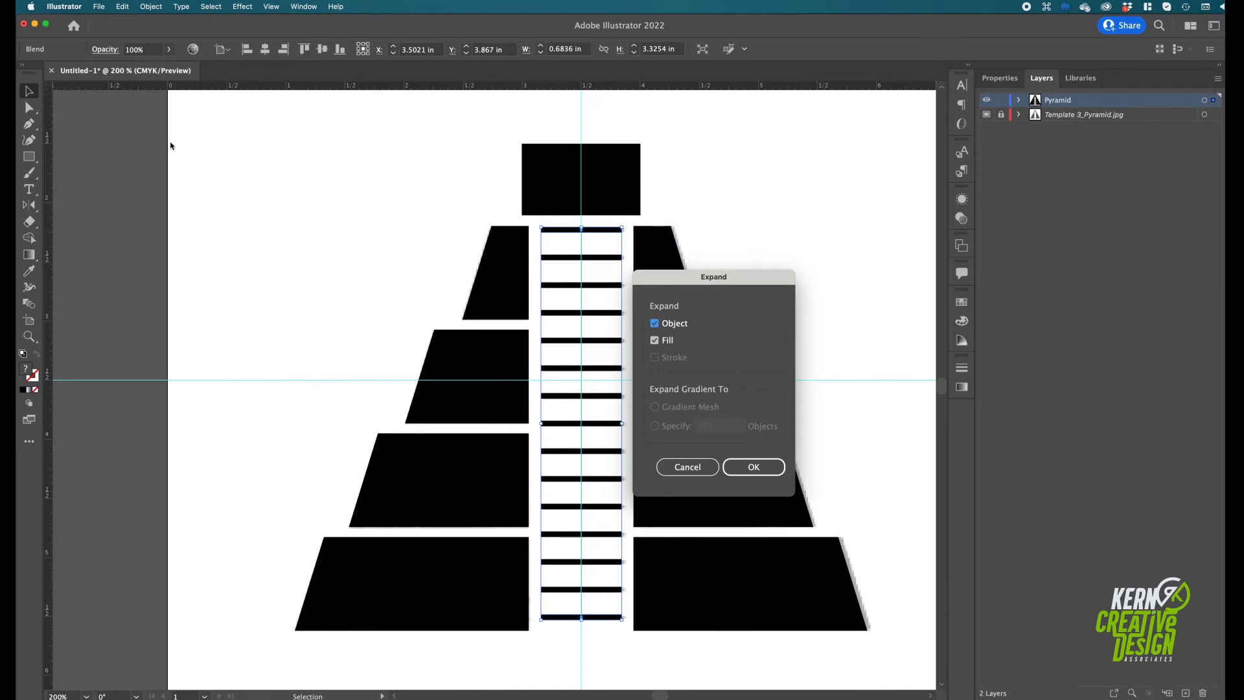
{"action": "left_click", "coordinate": [752, 467]}
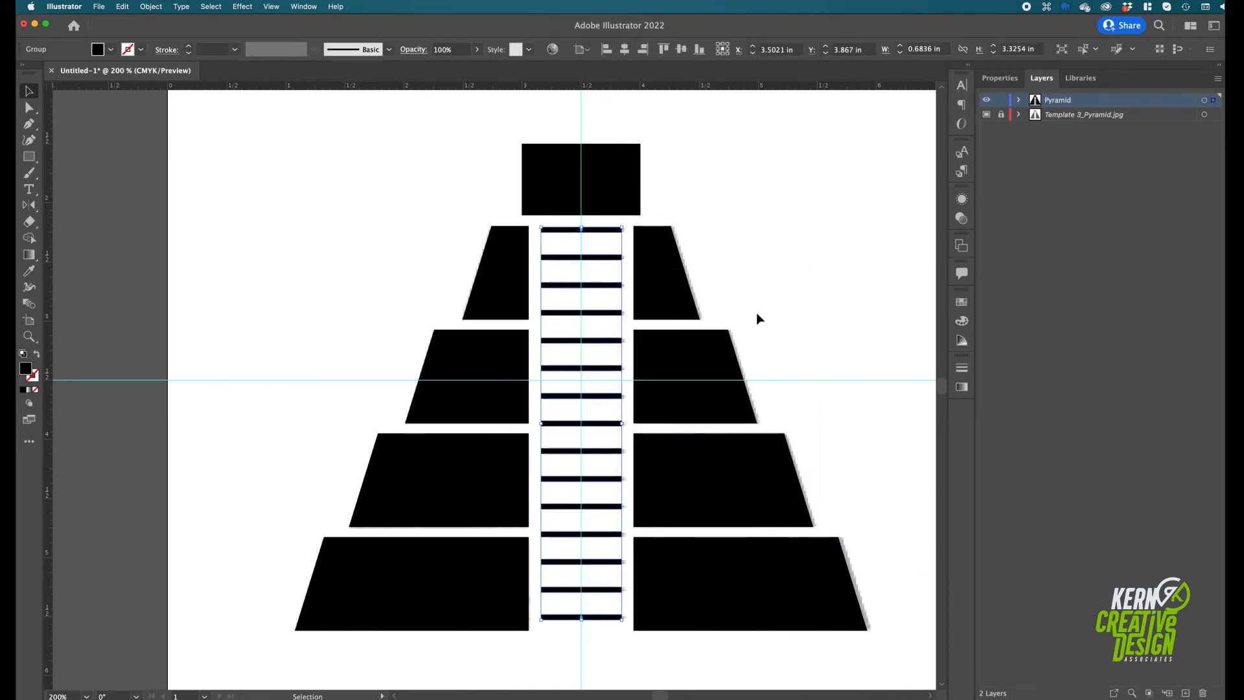
{"action": "right_click", "coordinate": [606, 316]}
{"action": "left_click", "coordinate": [627, 468]}
{"action": "left_click", "coordinate": [602, 657]}
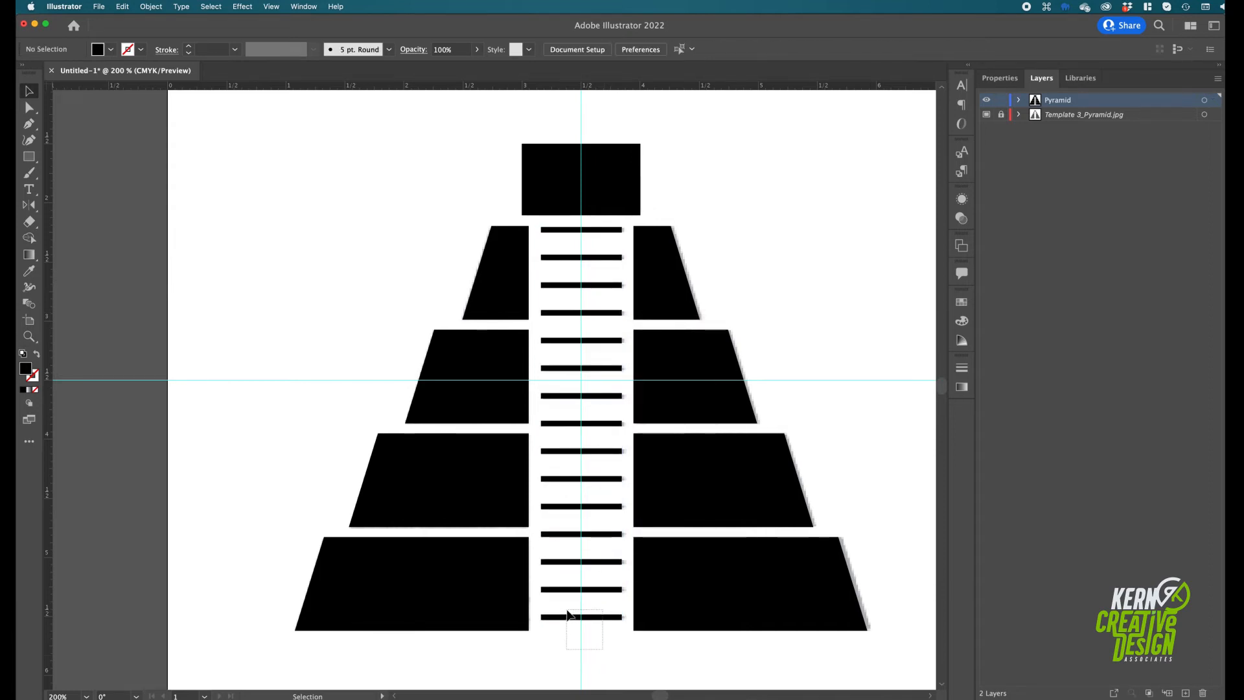
{"action": "left_click_drag", "start_coordinate": [568, 614], "coordinate": [568, 615]}
{"action": "left_click", "coordinate": [633, 671]}
In Outline view, draw a rectangle about 0.22 x 0.34 in over the top block's doorway and centre it horizontally on the artboard
{"action": "key", "text": "super+y"}
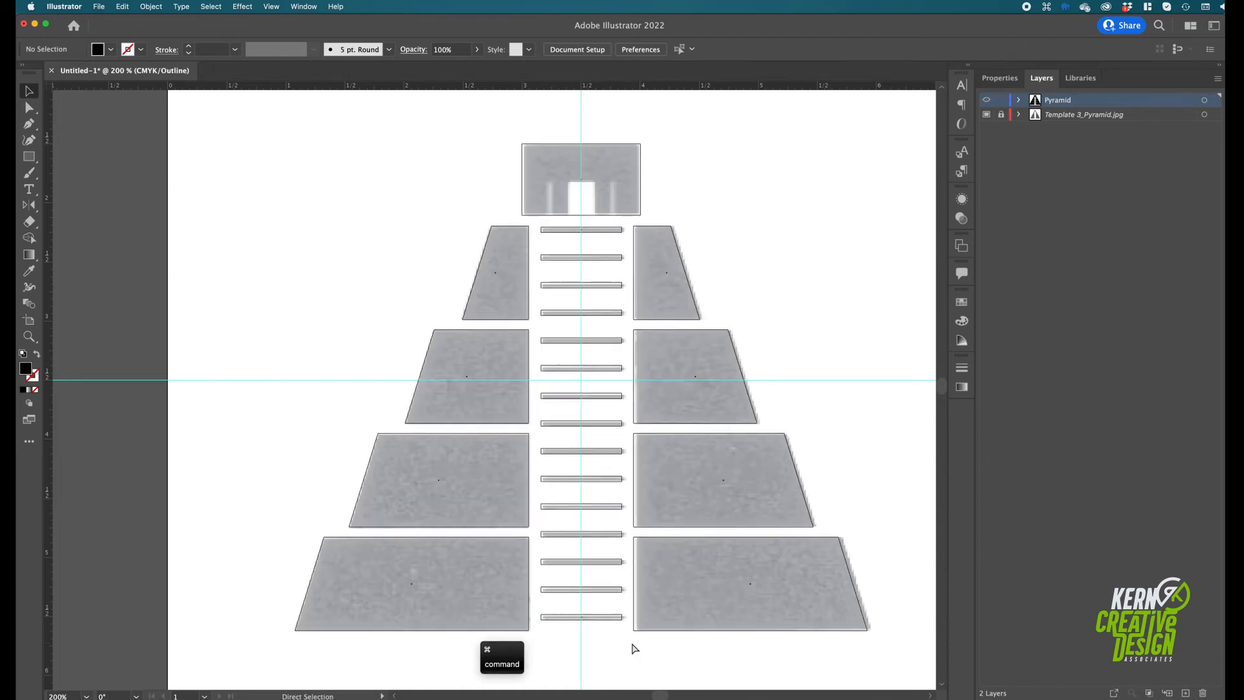
{"action": "key", "text": "super+equal"}
{"action": "key", "text": "super+equal"}
{"action": "key", "text": "space"}
{"action": "left_click_drag", "start_coordinate": [706, 186], "coordinate": [657, 550]}
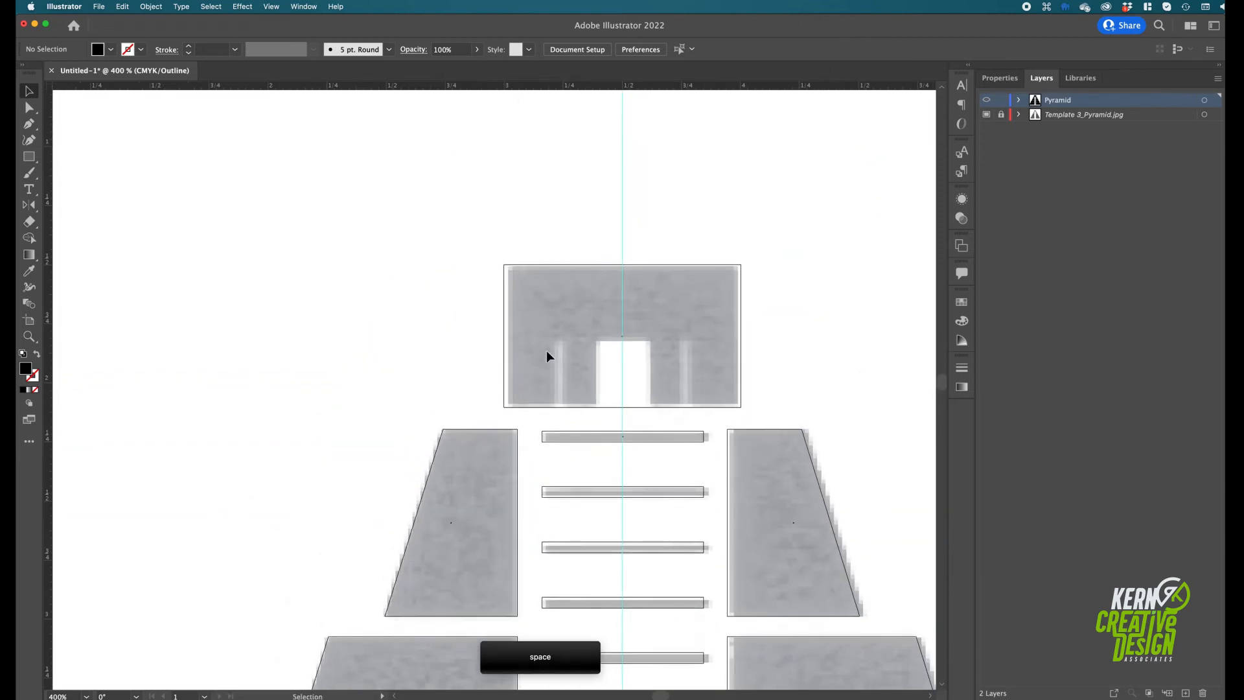
{"action": "left_click", "coordinate": [29, 160]}
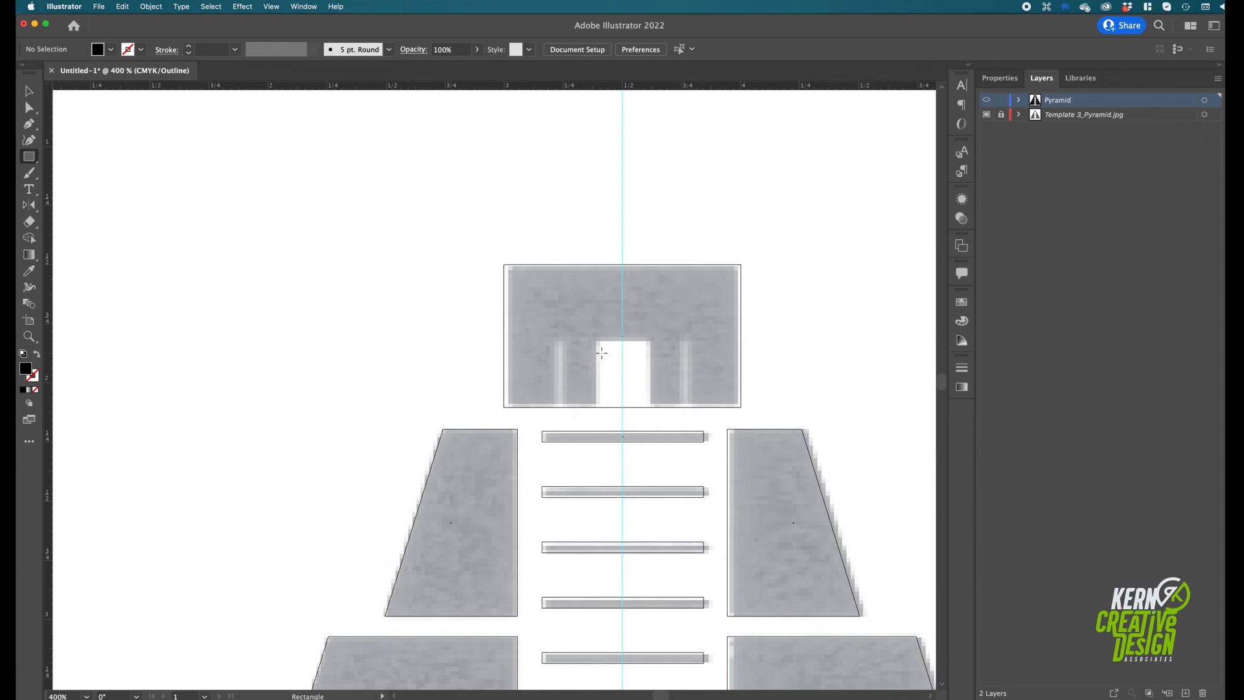
{"action": "left_click_drag", "start_coordinate": [598, 338], "coordinate": [649, 418]}
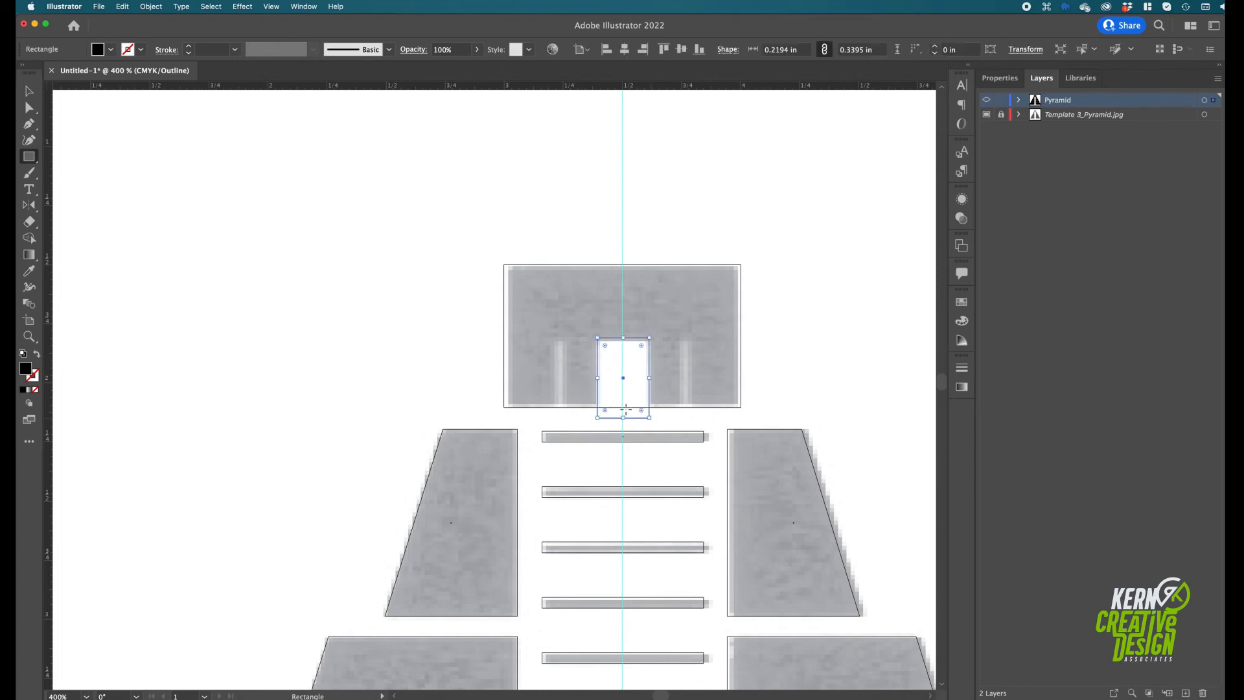
{"action": "left_click", "coordinate": [29, 92]}
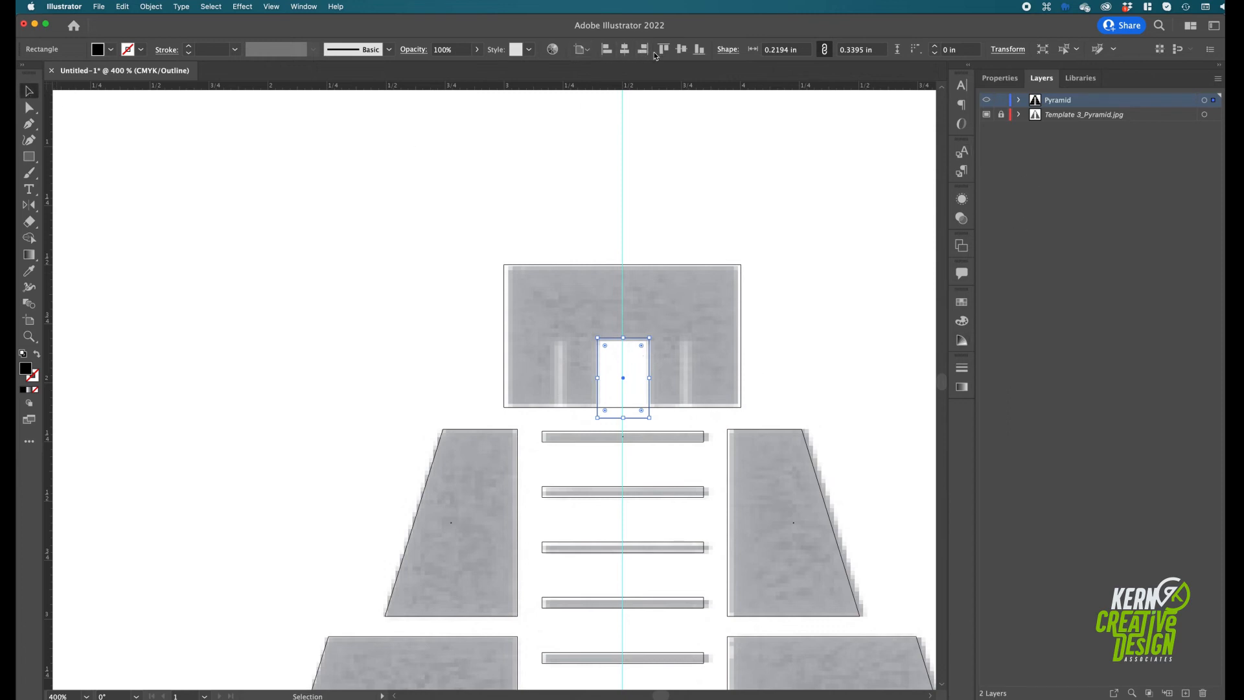
{"action": "left_click", "coordinate": [626, 50]}
Cut the doorway out of the top block by subtracting the door rectangle with Minus Front in Preview view
{"action": "key", "text": "shift"}
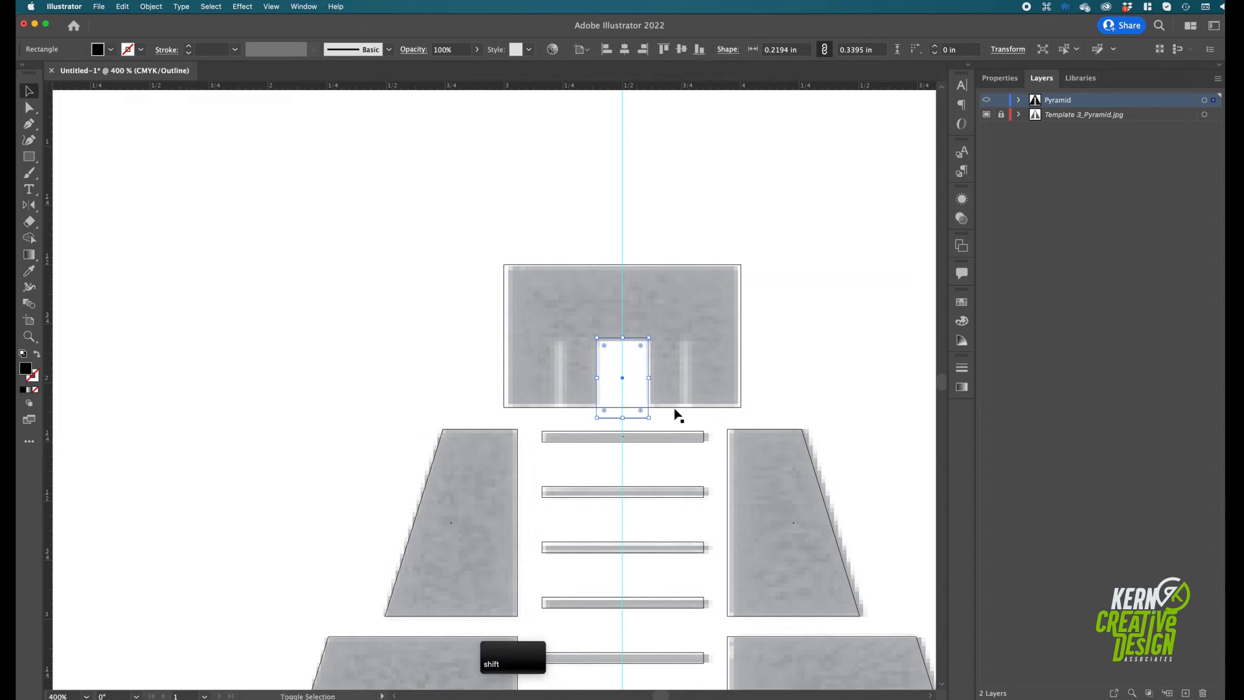
{"action": "left_click", "coordinate": [675, 408], "text": "shift"}
{"action": "key", "text": "super+y"}
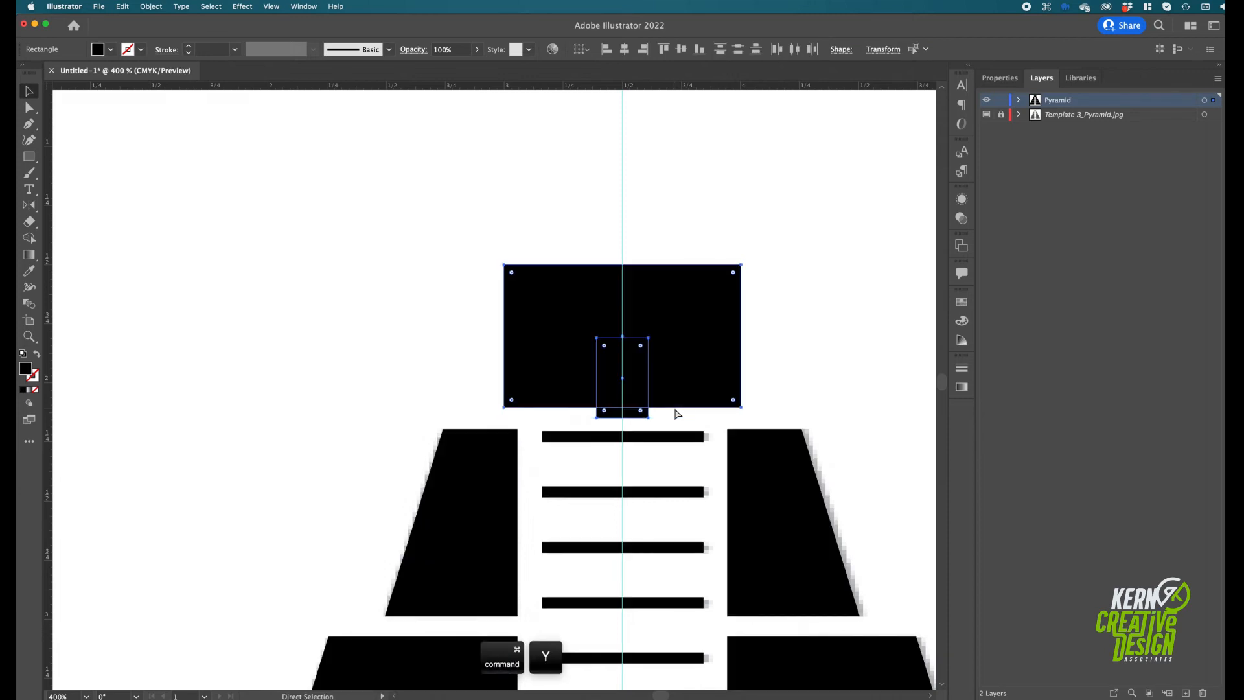
{"action": "left_click", "coordinate": [1001, 78]}
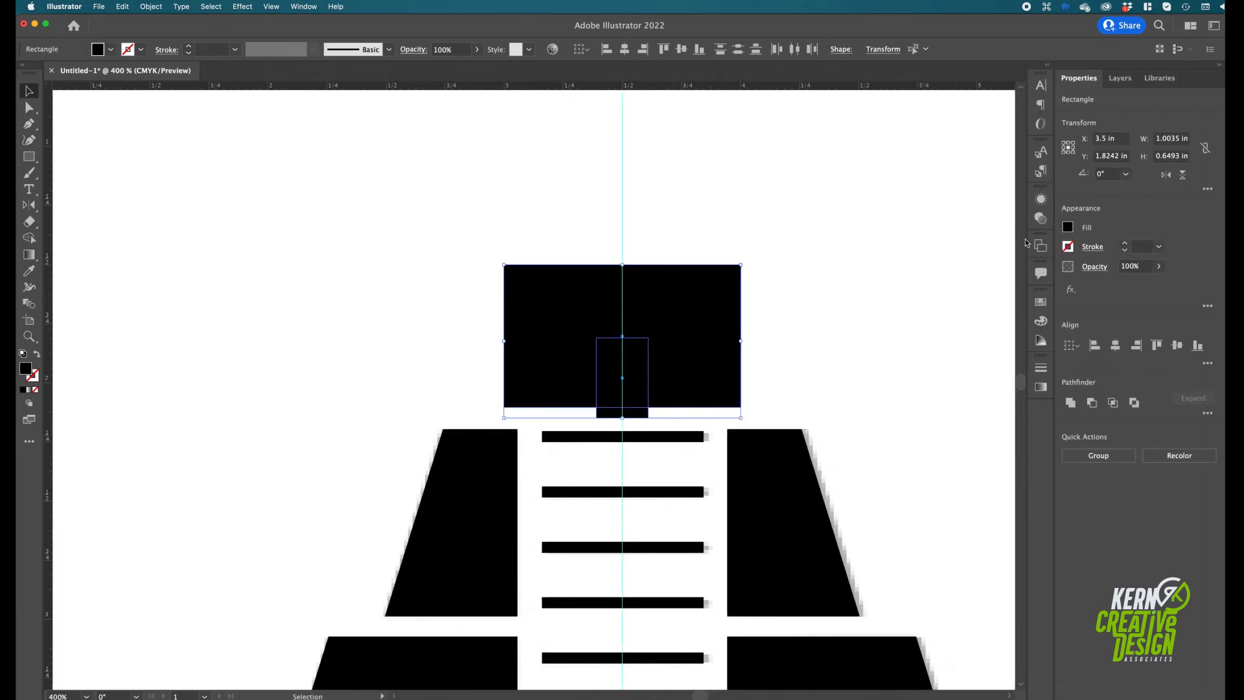
{"action": "left_click", "coordinate": [1091, 403]}
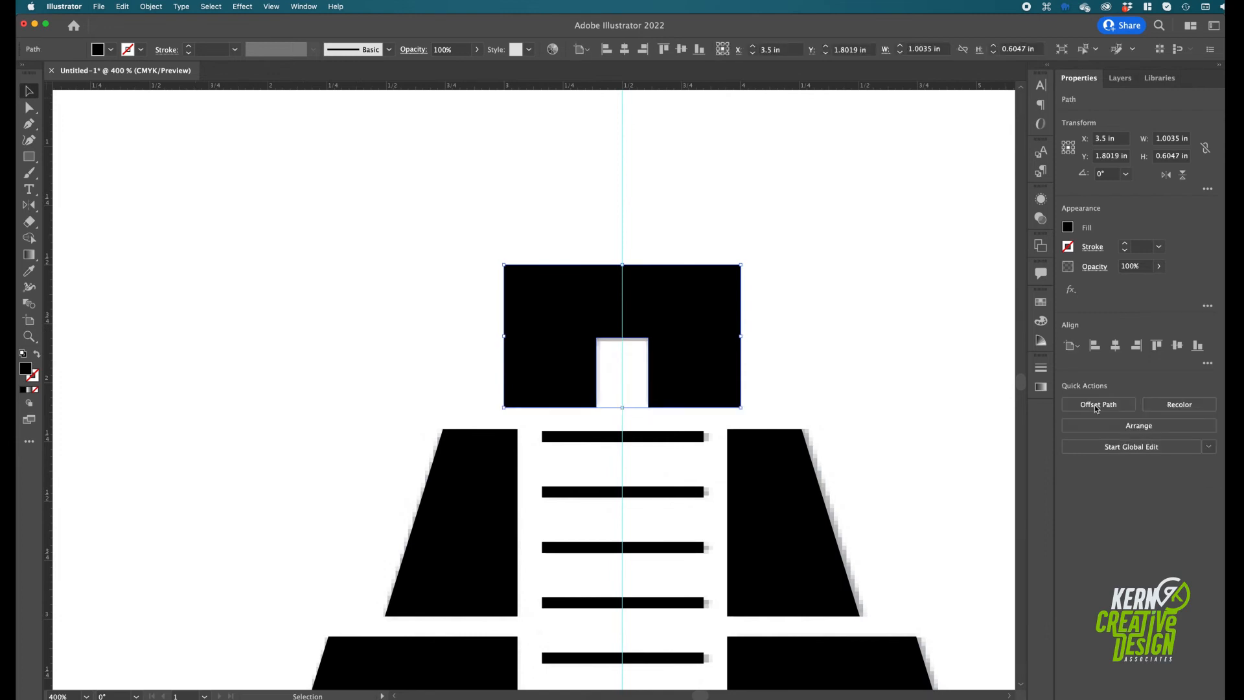
{"action": "left_click", "coordinate": [370, 324]}
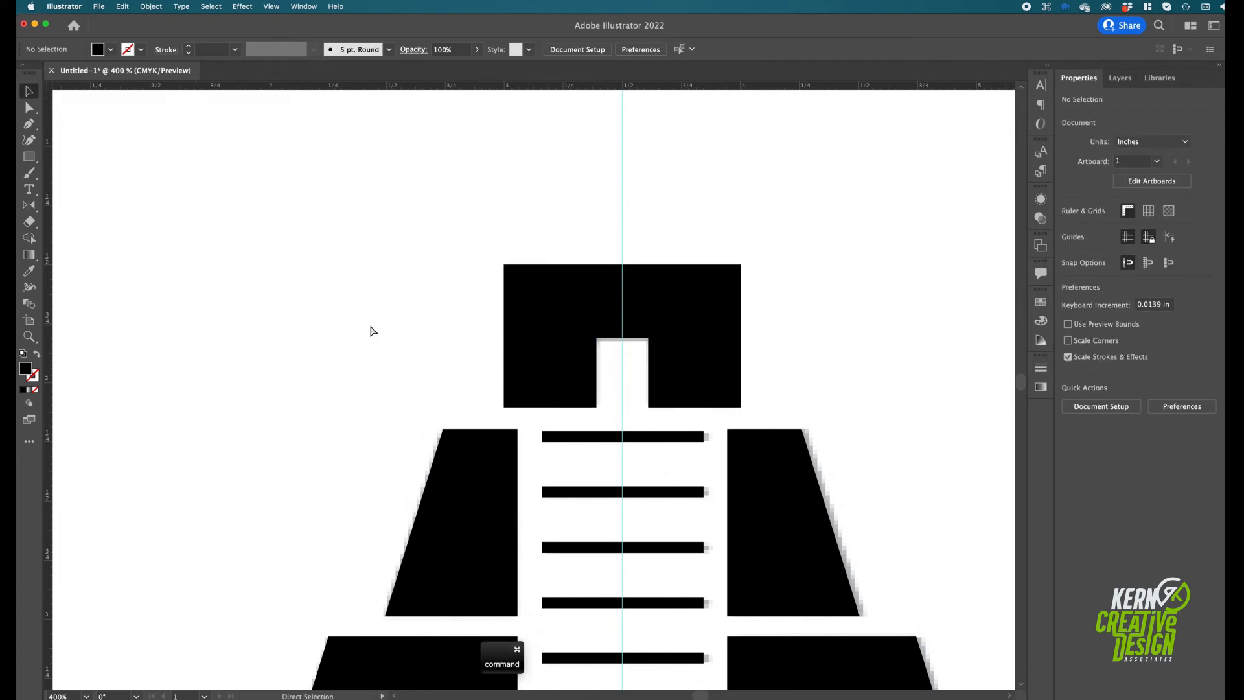
In Outline view, draw a narrow rectangle about 0.02 x 0.33 in and move it over the slot left of the doorway
{"action": "key", "text": "super+y"}
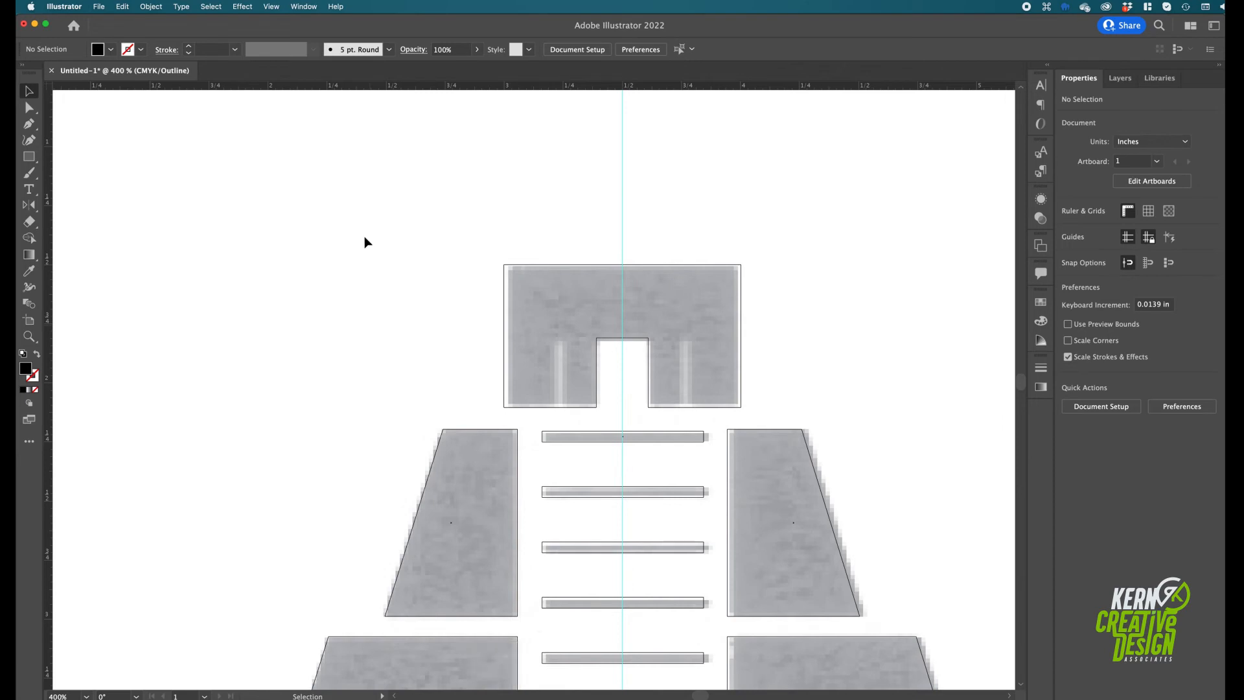
{"action": "left_click", "coordinate": [29, 157]}
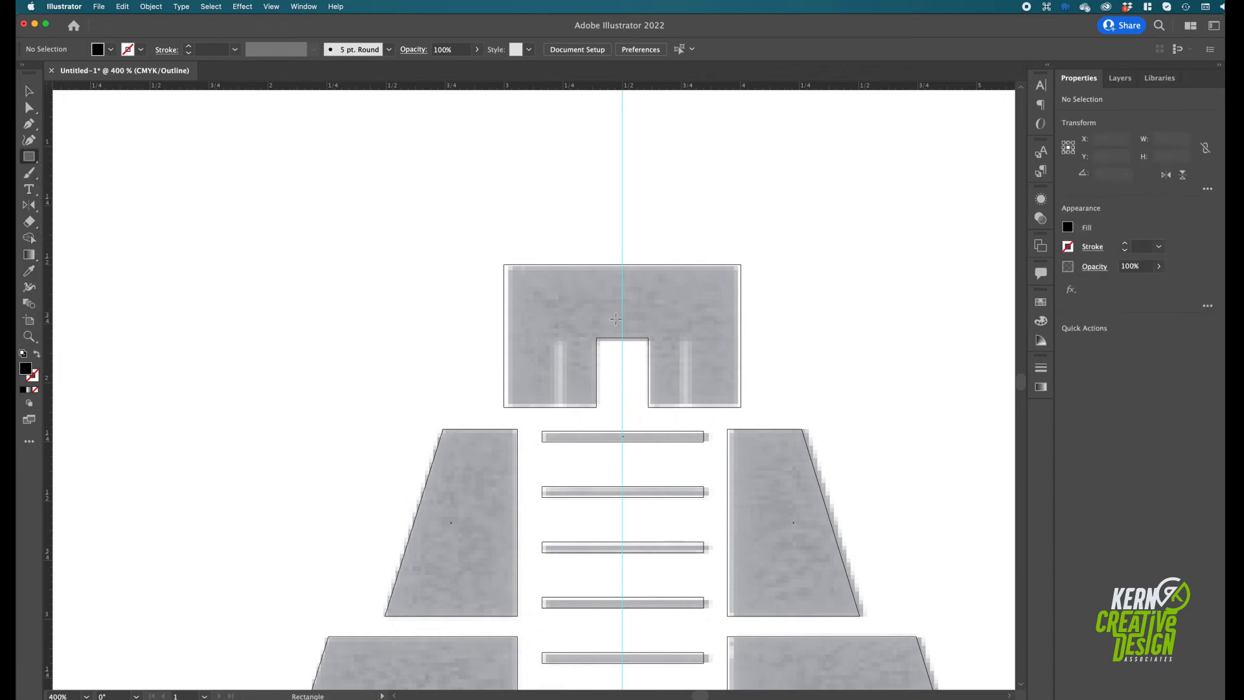
{"action": "key", "text": "super+equal"}
{"action": "key", "text": "super+equal"}
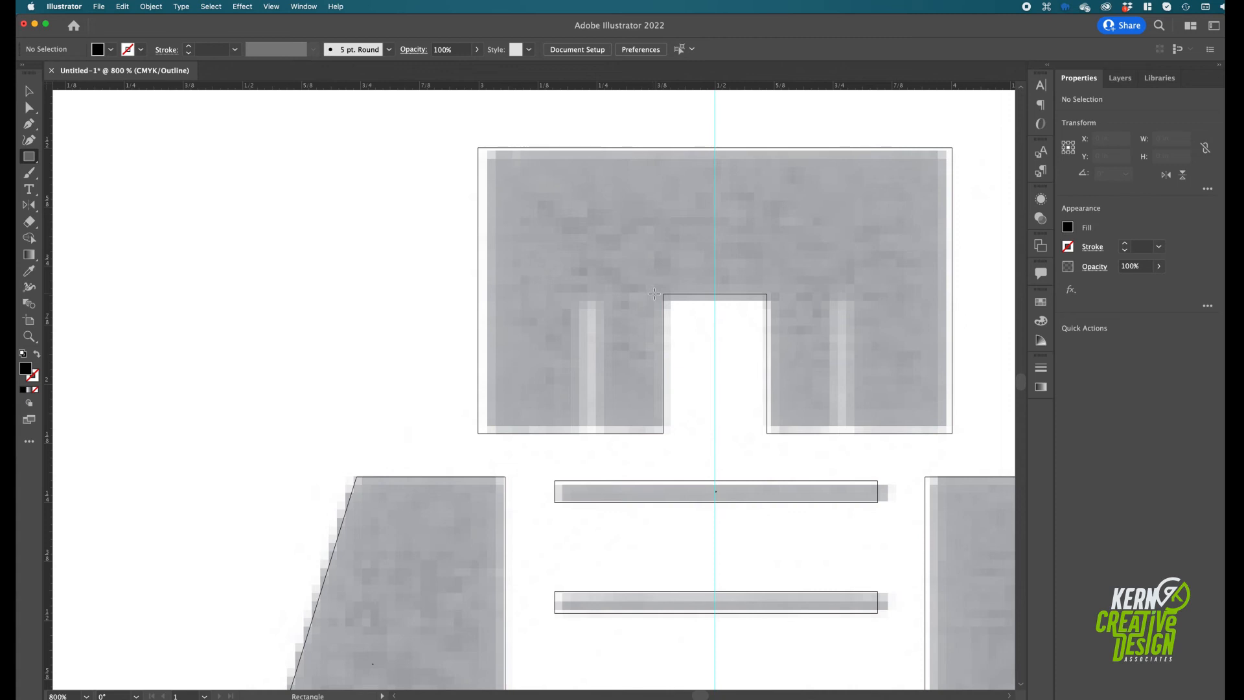
{"action": "left_click_drag", "start_coordinate": [656, 295], "coordinate": [645, 447]}
{"action": "key", "text": "v"}
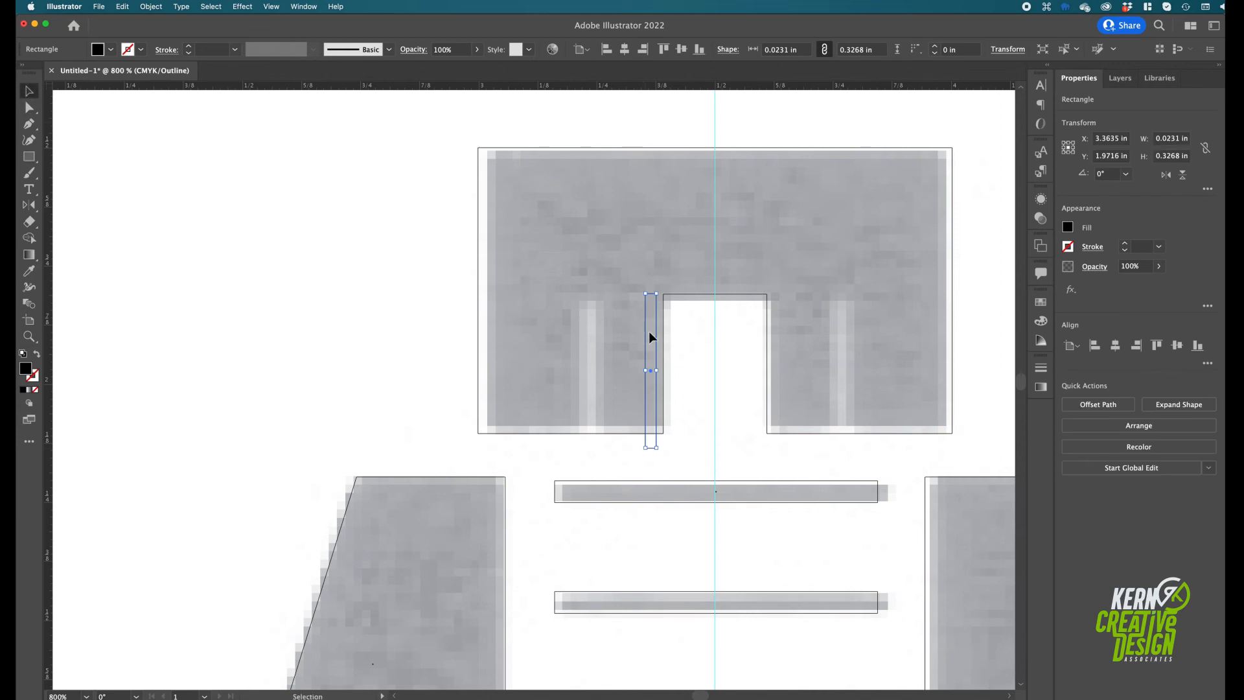
{"action": "left_click_drag", "start_coordinate": [647, 344], "coordinate": [584, 342]}
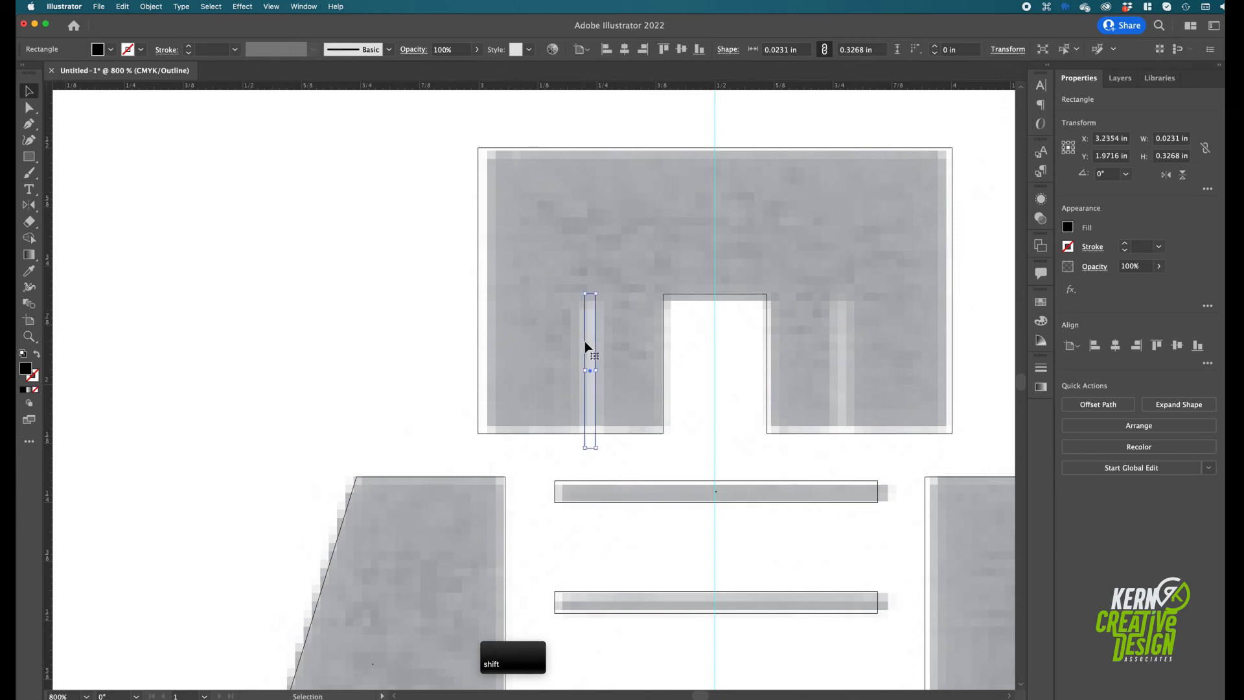
Reflect a copy of the narrow slot rectangle vertically across the centre guide onto the right slot
{"action": "left_click", "coordinate": [30, 208]}
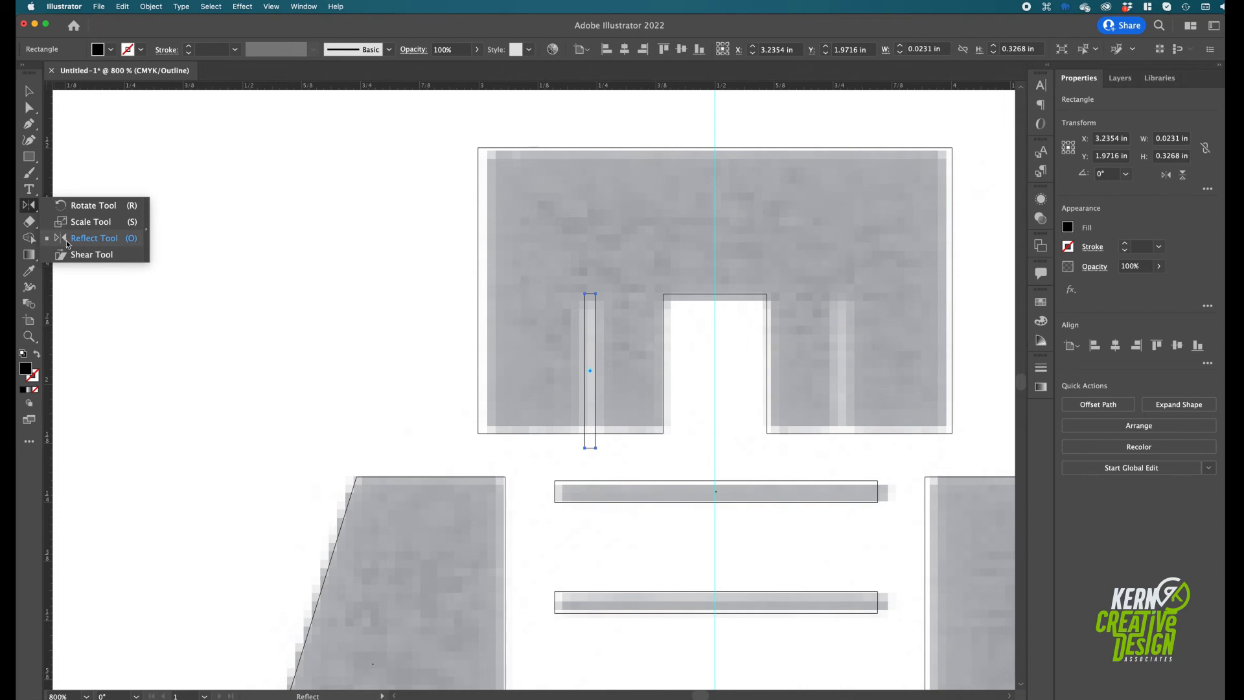
{"action": "left_click", "coordinate": [67, 240]}
{"action": "key", "text": "alt"}
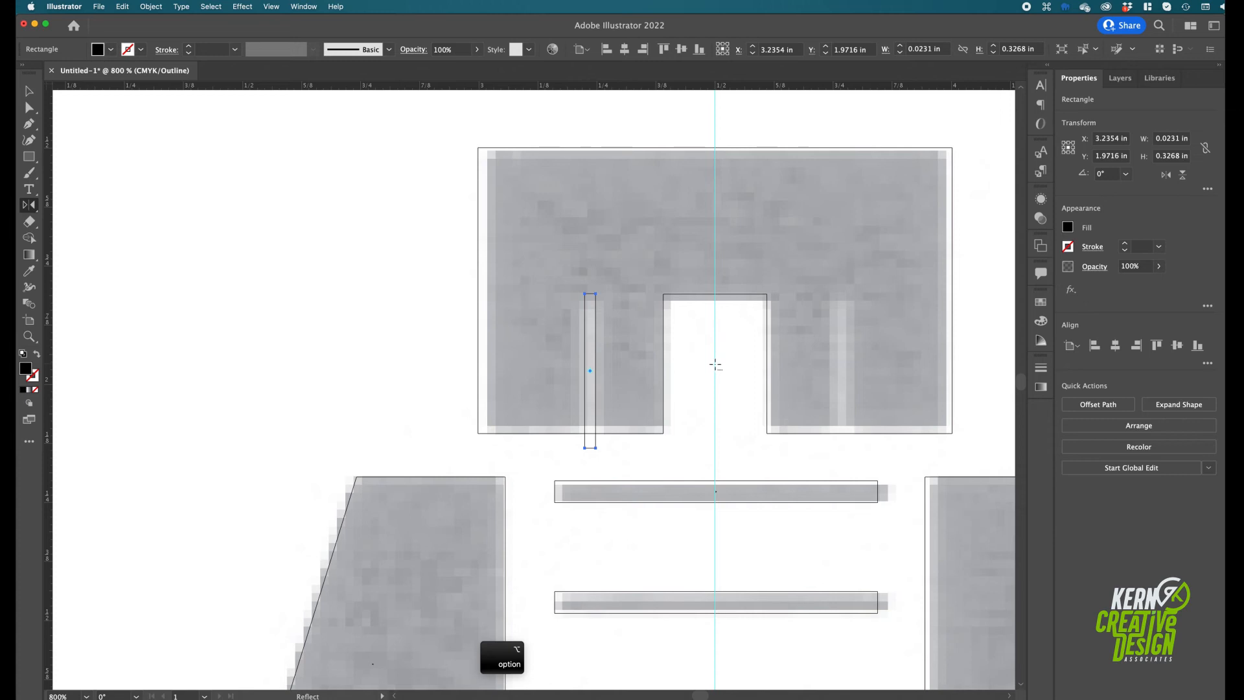
{"action": "left_click", "coordinate": [714, 364], "text": "alt"}
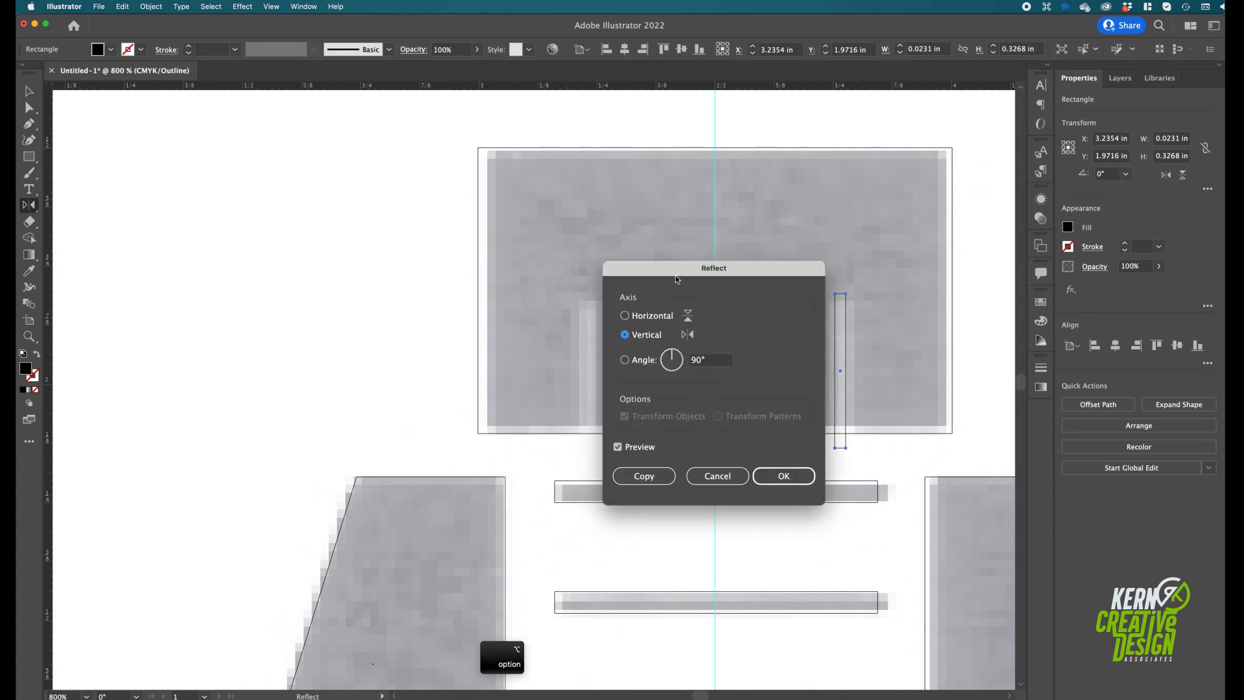
{"action": "left_click_drag", "start_coordinate": [675, 273], "coordinate": [684, 441]}
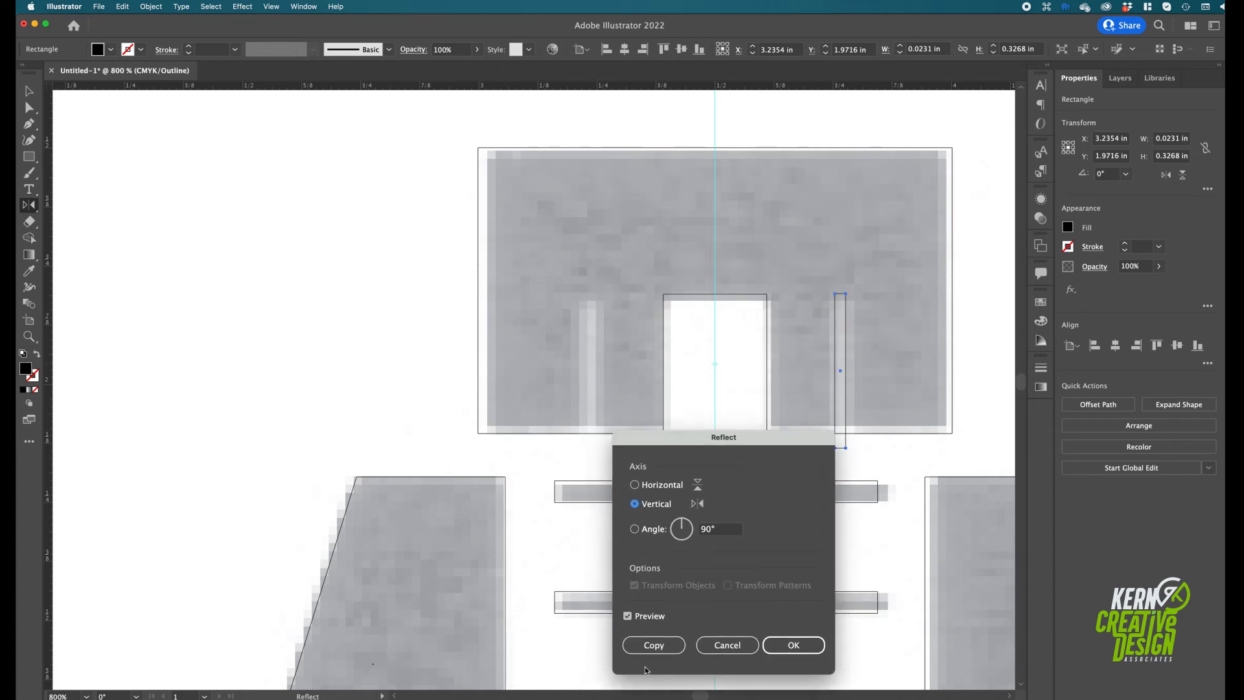
{"action": "left_click", "coordinate": [653, 645]}
Select the top block with both slot rectangles, return to Preview view, and apply Minus Front to cut the slots
{"action": "left_click", "coordinate": [31, 93]}
{"action": "left_click_drag", "start_coordinate": [622, 447], "coordinate": [567, 398]}
{"action": "key", "text": "super+y"}
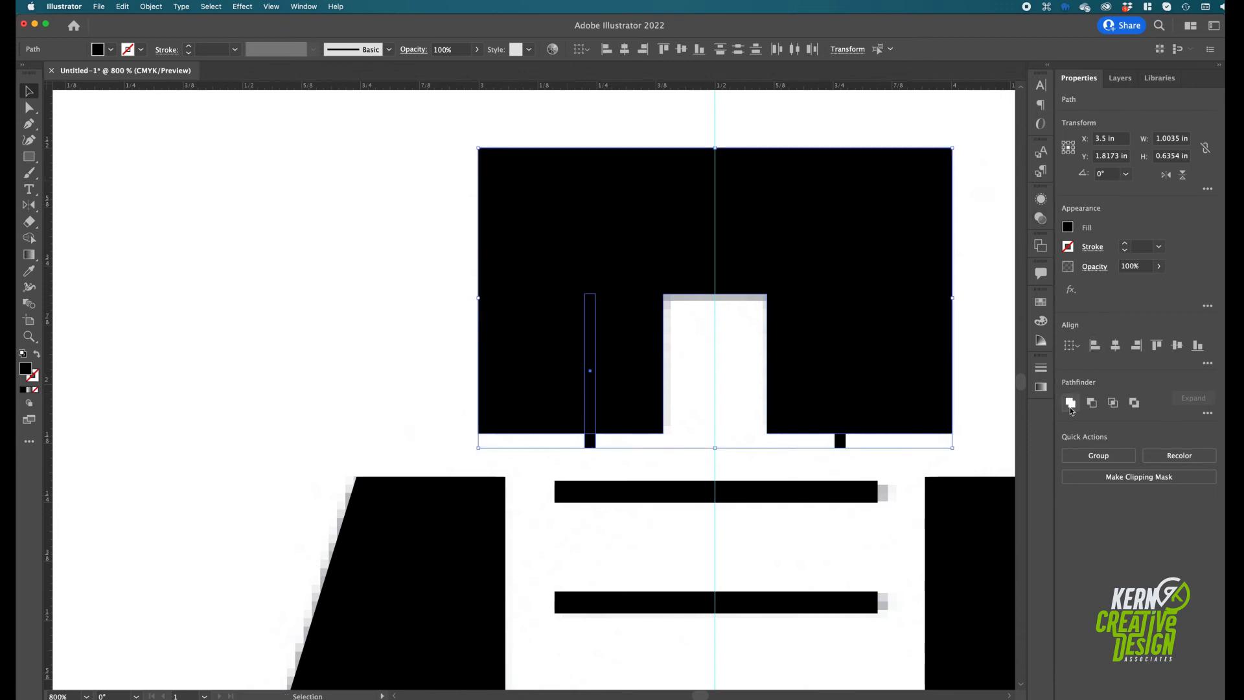
{"action": "left_click", "coordinate": [1091, 402]}
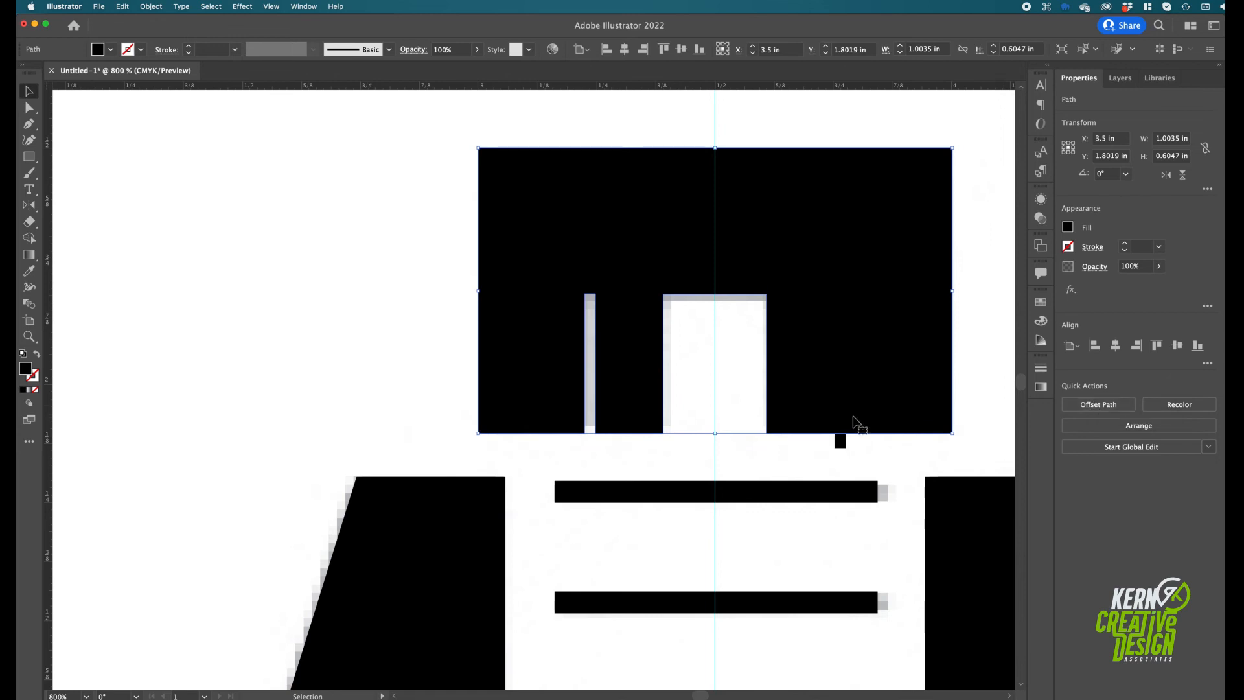
Bring the remaining right slot rectangle to the front of the stacking order
{"action": "left_click", "coordinate": [841, 443]}
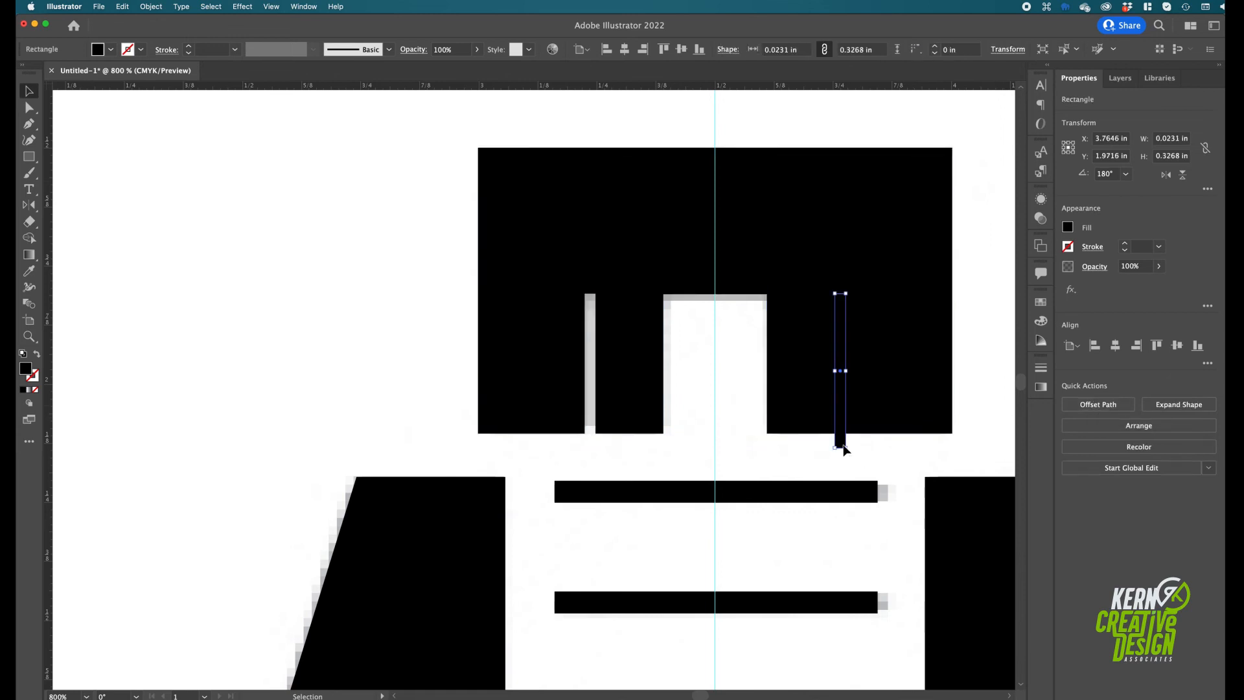
{"action": "right_click", "coordinate": [841, 330]}
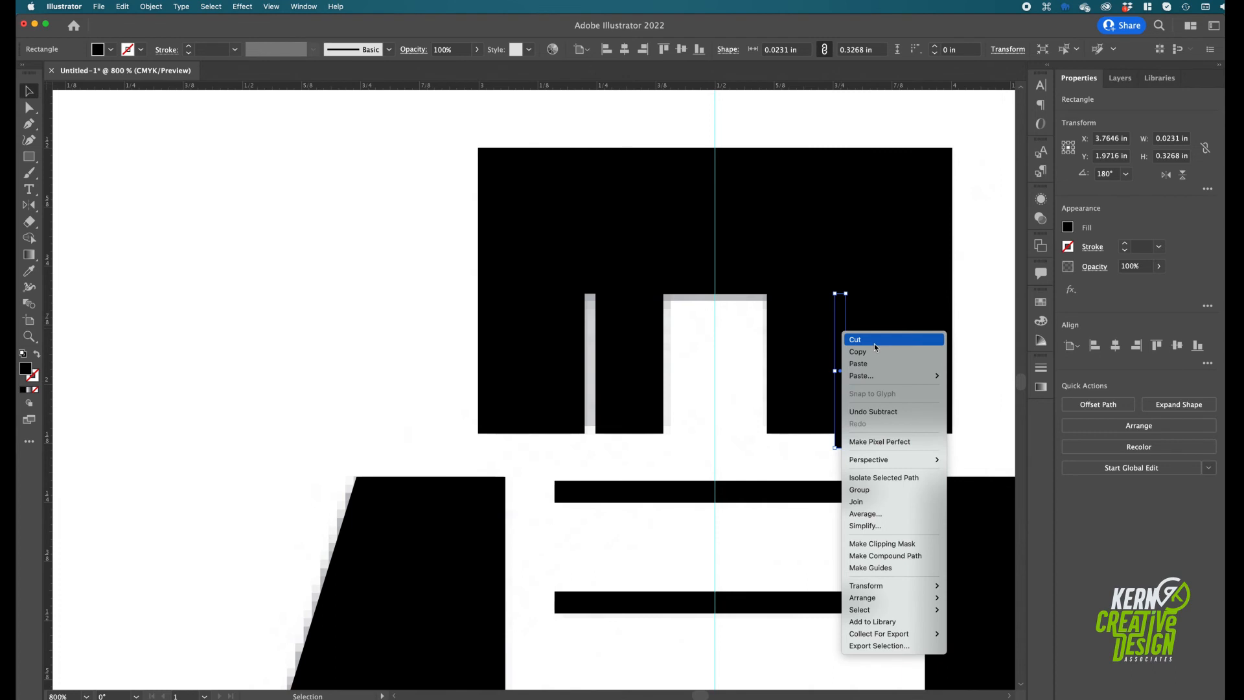
{"action": "mouse_move", "coordinate": [870, 376]}
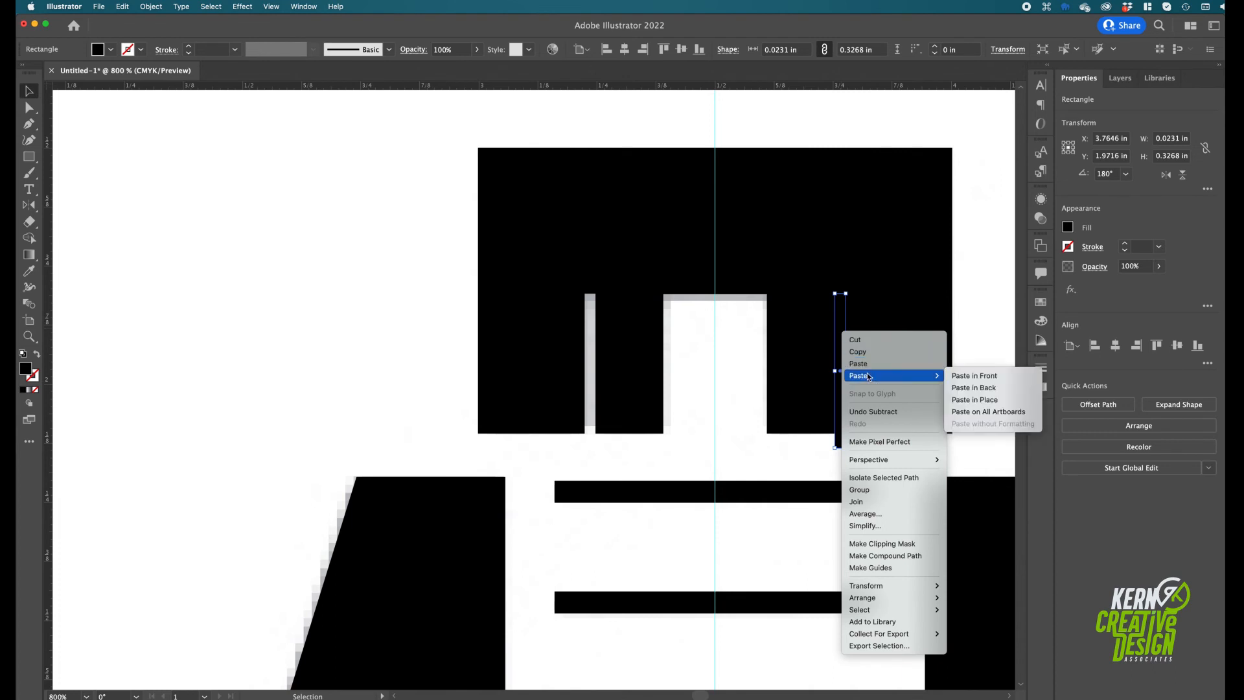
{"action": "mouse_move", "coordinate": [897, 599]}
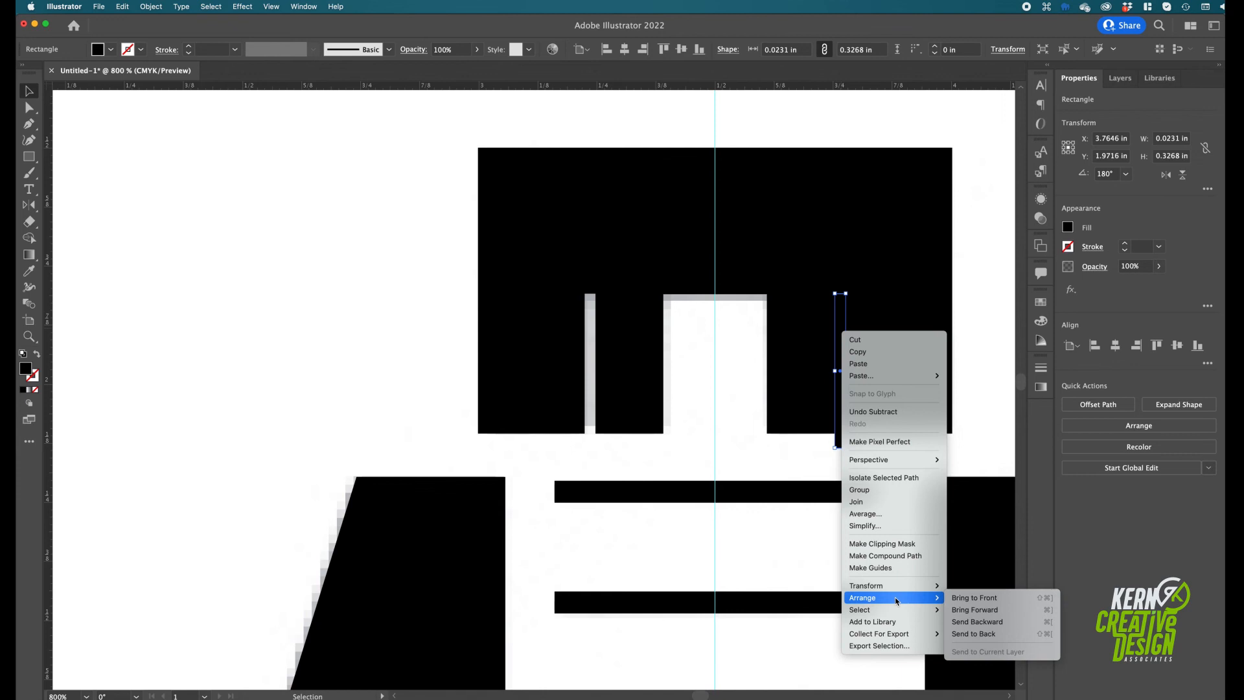
{"action": "left_click", "coordinate": [1003, 600]}
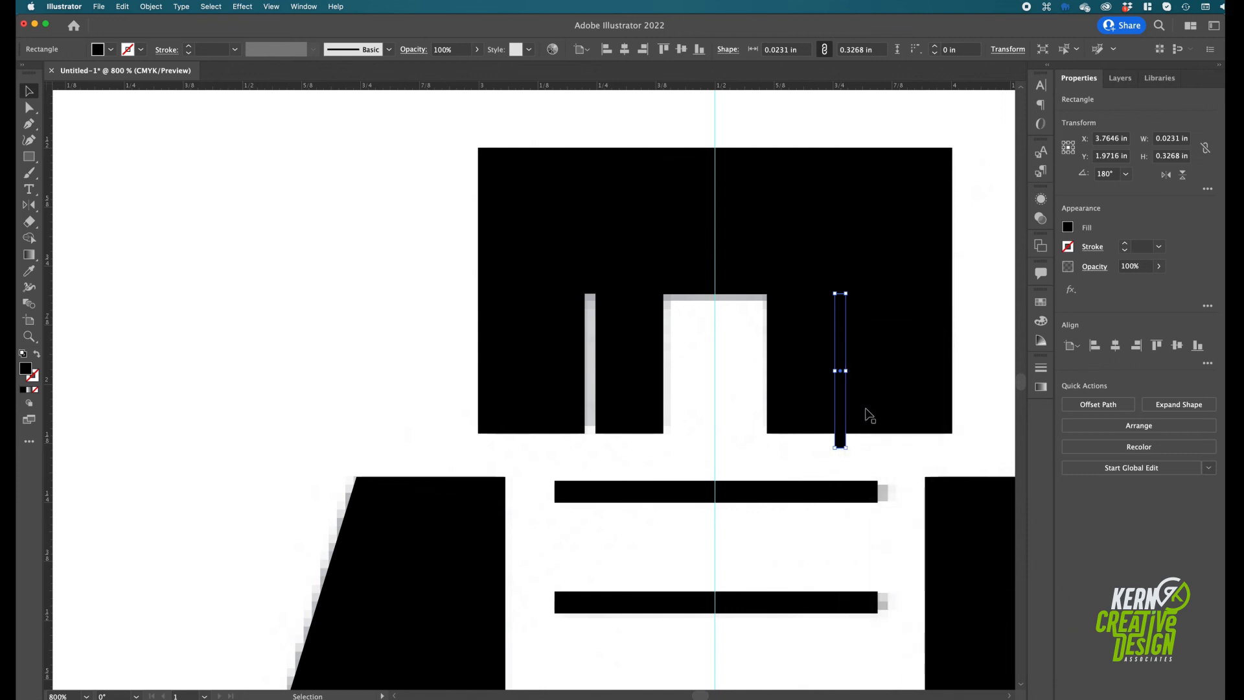
Subtract the right slot rectangle from the top block with Minus Front
{"action": "left_click", "coordinate": [900, 384], "text": "shift"}
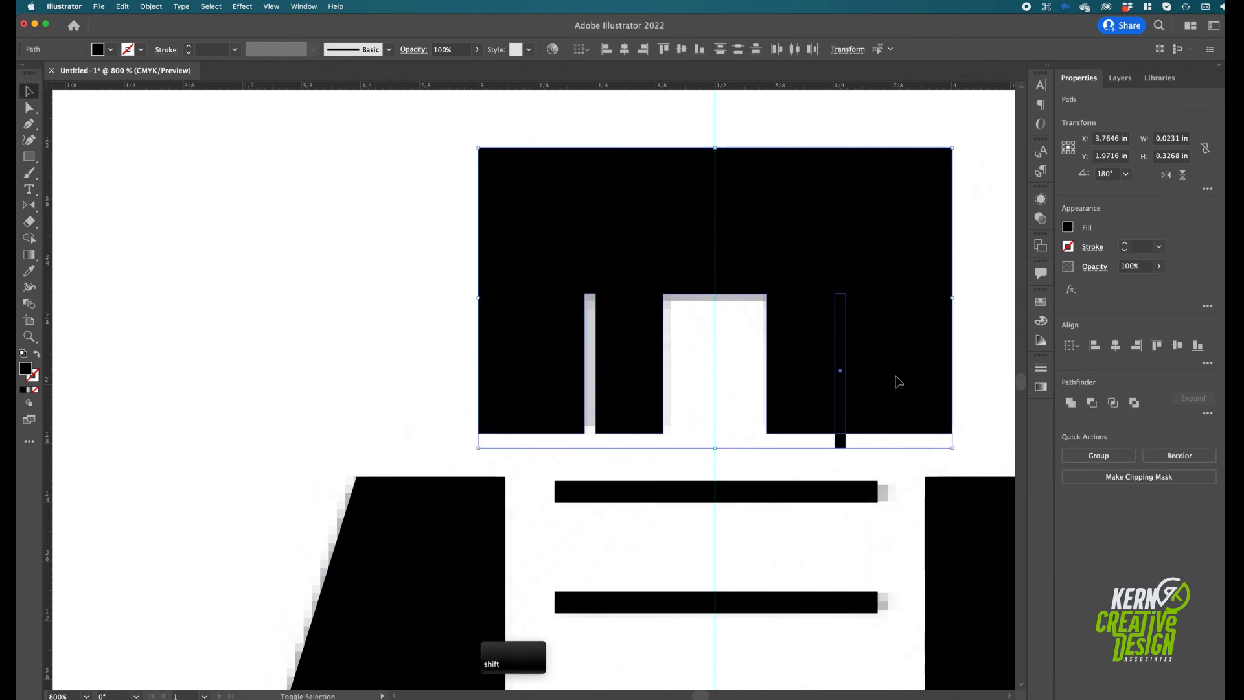
{"action": "left_click", "coordinate": [1094, 404]}
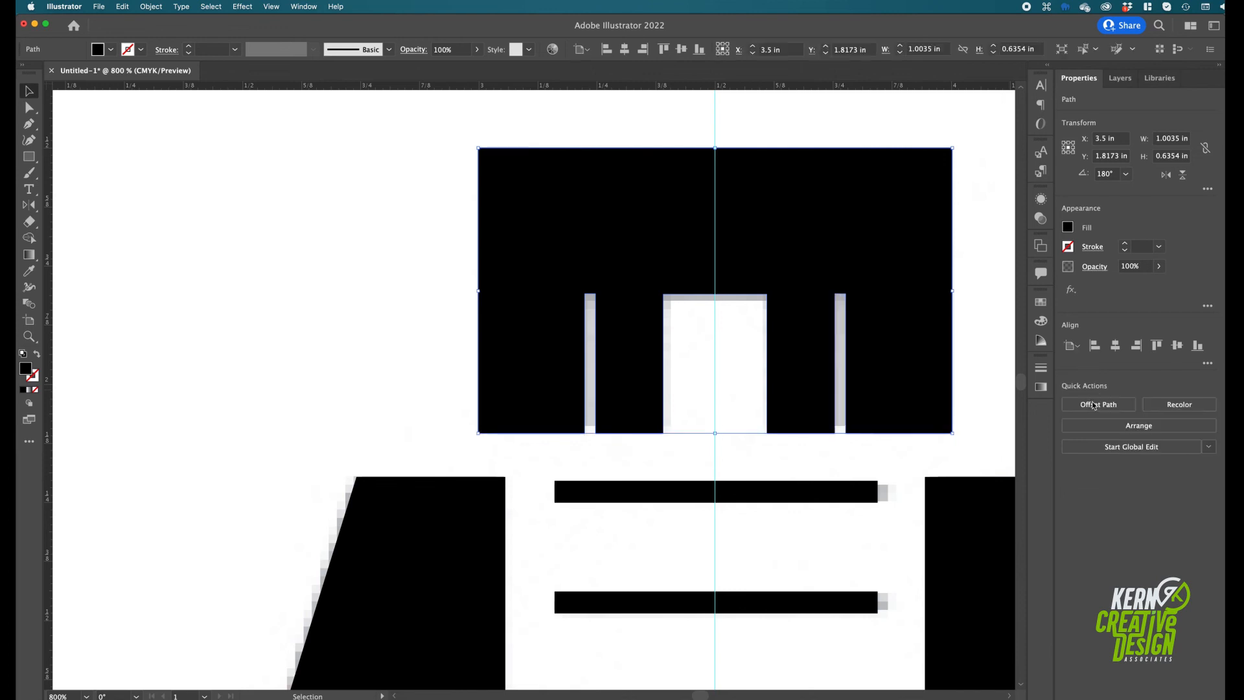
{"action": "left_click", "coordinate": [369, 286]}
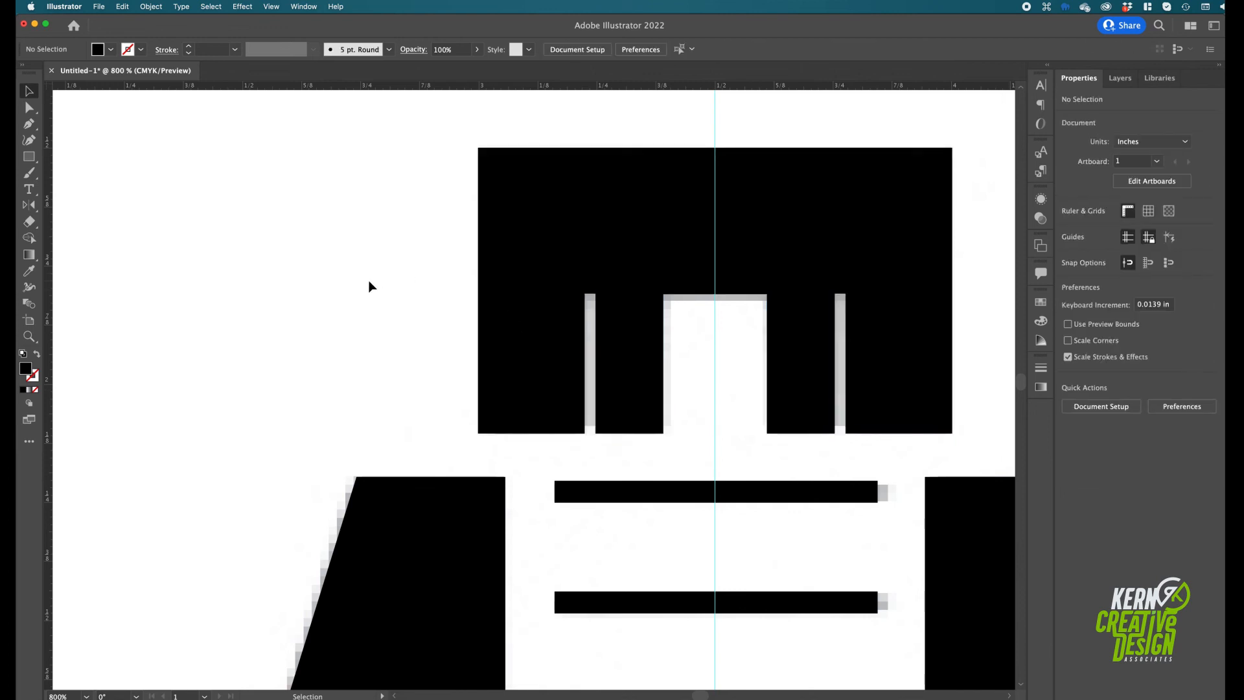
{"action": "key", "text": "super+0"}
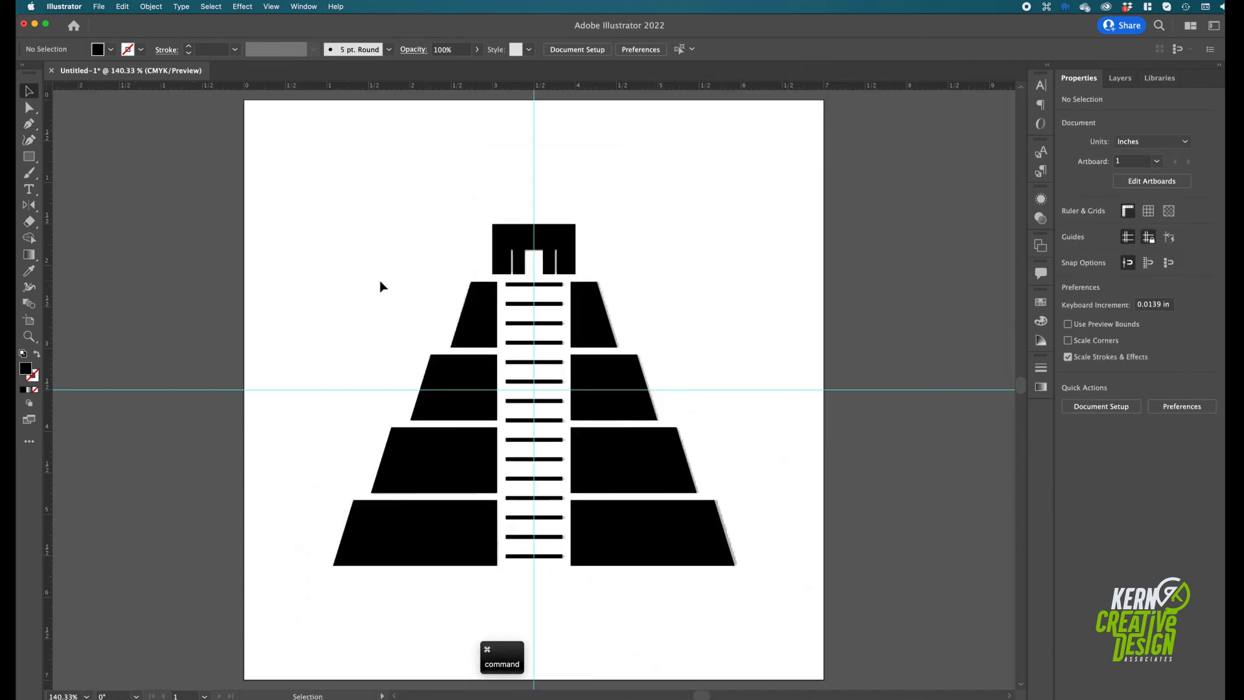
Combine all the pyramid shapes, including the tiers, stairs and temple block, into one compound path
{"action": "left_click_drag", "start_coordinate": [304, 173], "coordinate": [763, 588]}
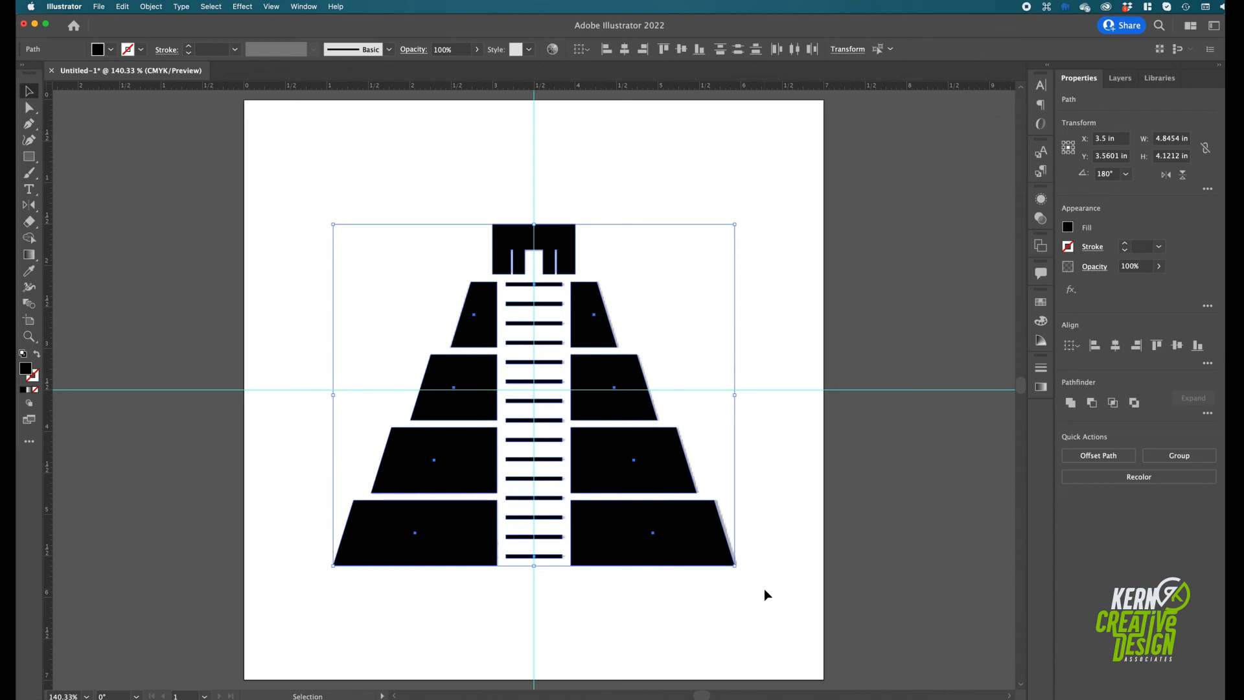
{"action": "left_click", "coordinate": [148, 9]}
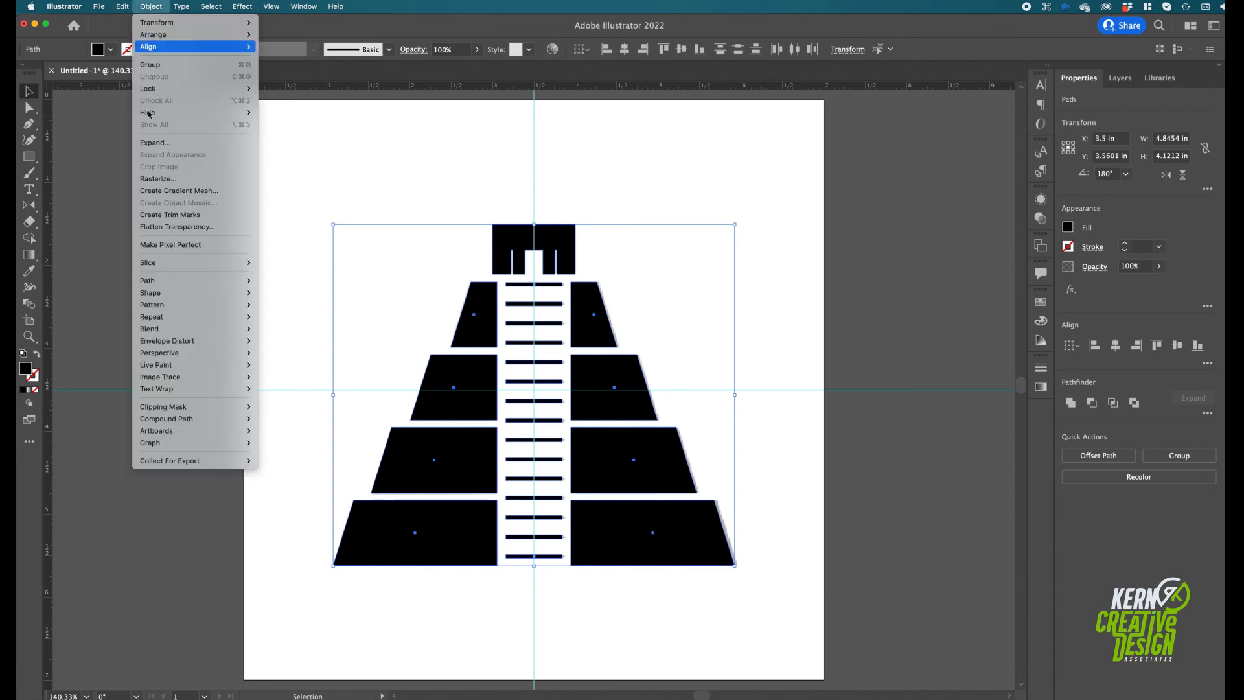
{"action": "mouse_move", "coordinate": [207, 420]}
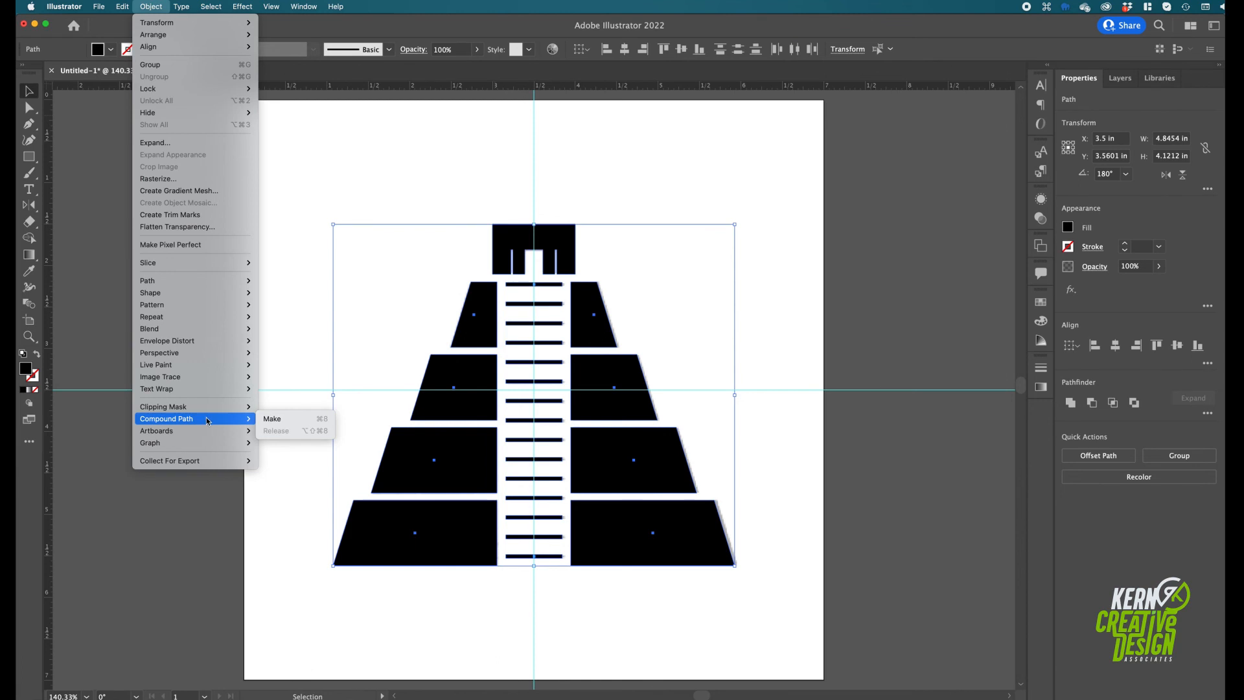
{"action": "left_click", "coordinate": [269, 420]}
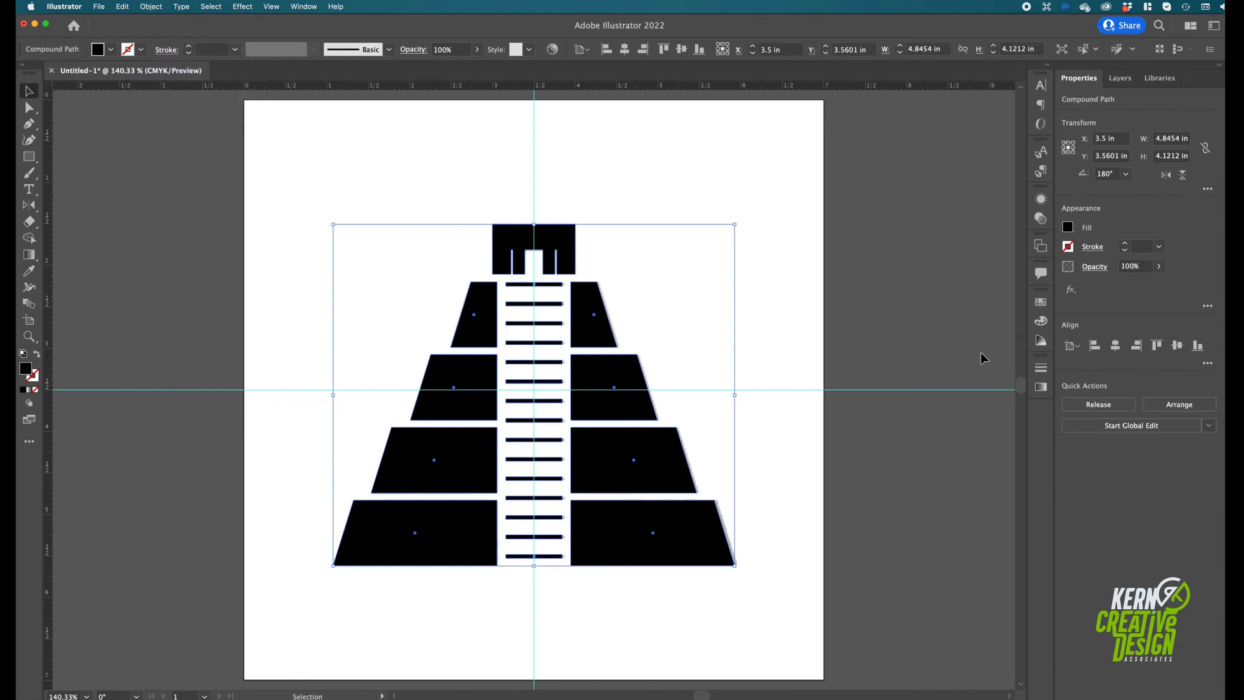
Expand the Pyramid layer to check its contents, and delete the locked Template 3_Pyramid.jpg layer with its artwork
{"action": "left_click", "coordinate": [1108, 78]}
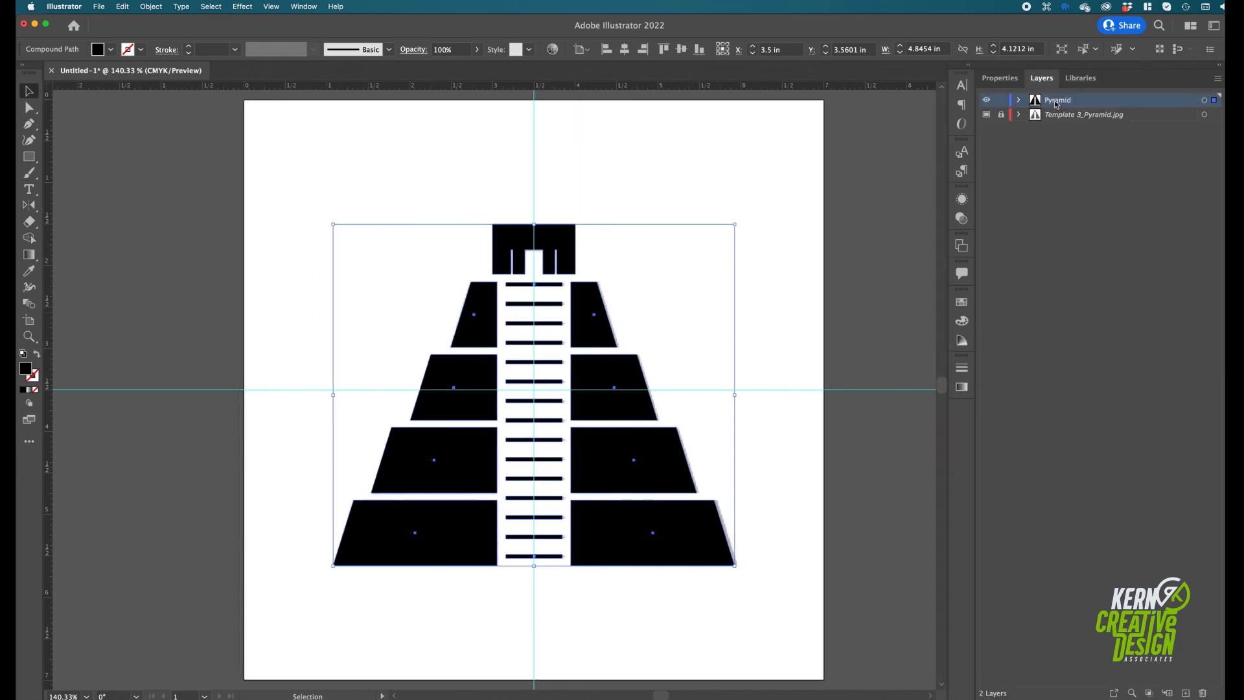
{"action": "left_click", "coordinate": [1018, 101]}
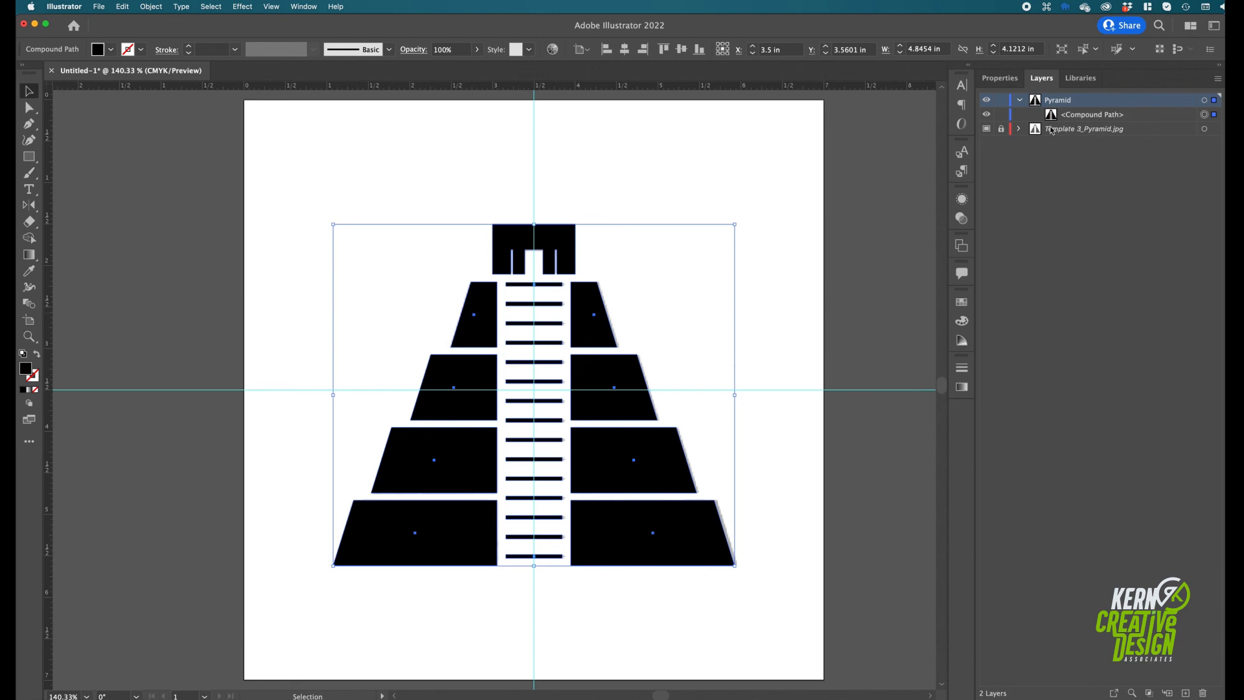
{"action": "left_click", "coordinate": [1061, 161]}
{"action": "left_click", "coordinate": [1049, 130]}
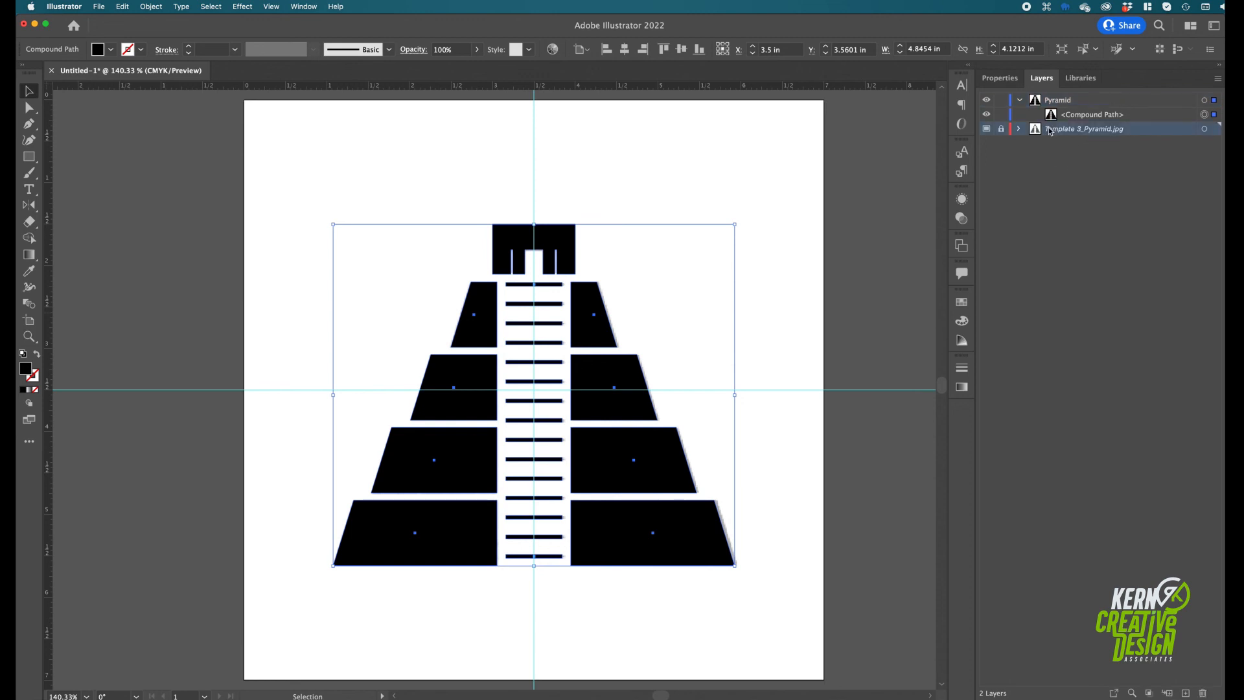
{"action": "left_click", "coordinate": [1203, 693]}
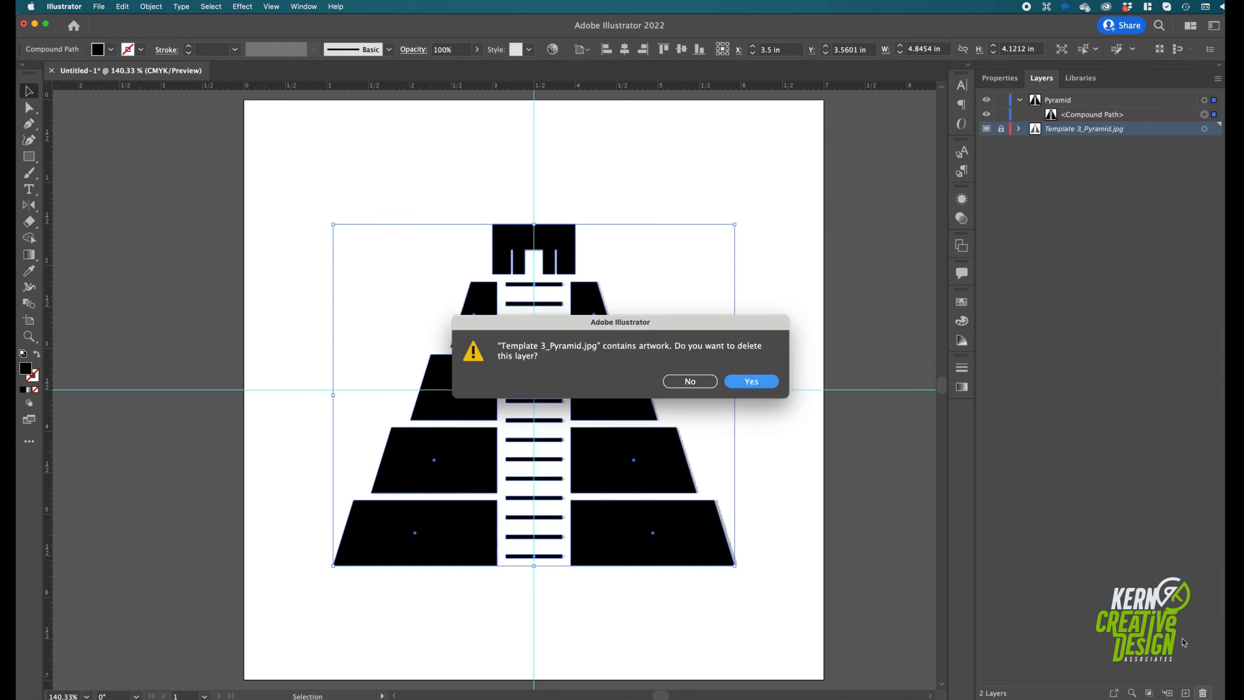
{"action": "left_click", "coordinate": [752, 381]}
{"action": "left_click", "coordinate": [756, 394]}
Centre the pyramid compound path horizontally and vertically on the artboard, and deselect it
{"action": "key", "text": "space"}
{"action": "left_click_drag", "start_coordinate": [685, 350], "coordinate": [731, 357]}
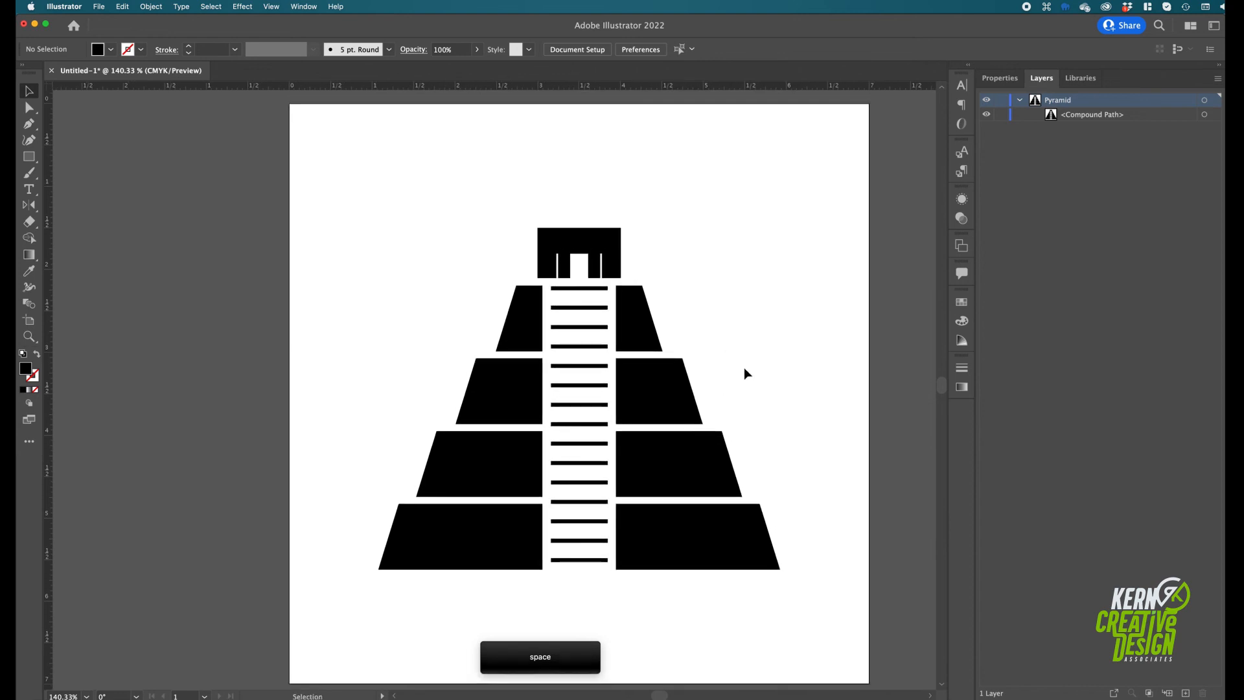
{"action": "left_click", "coordinate": [682, 457]}
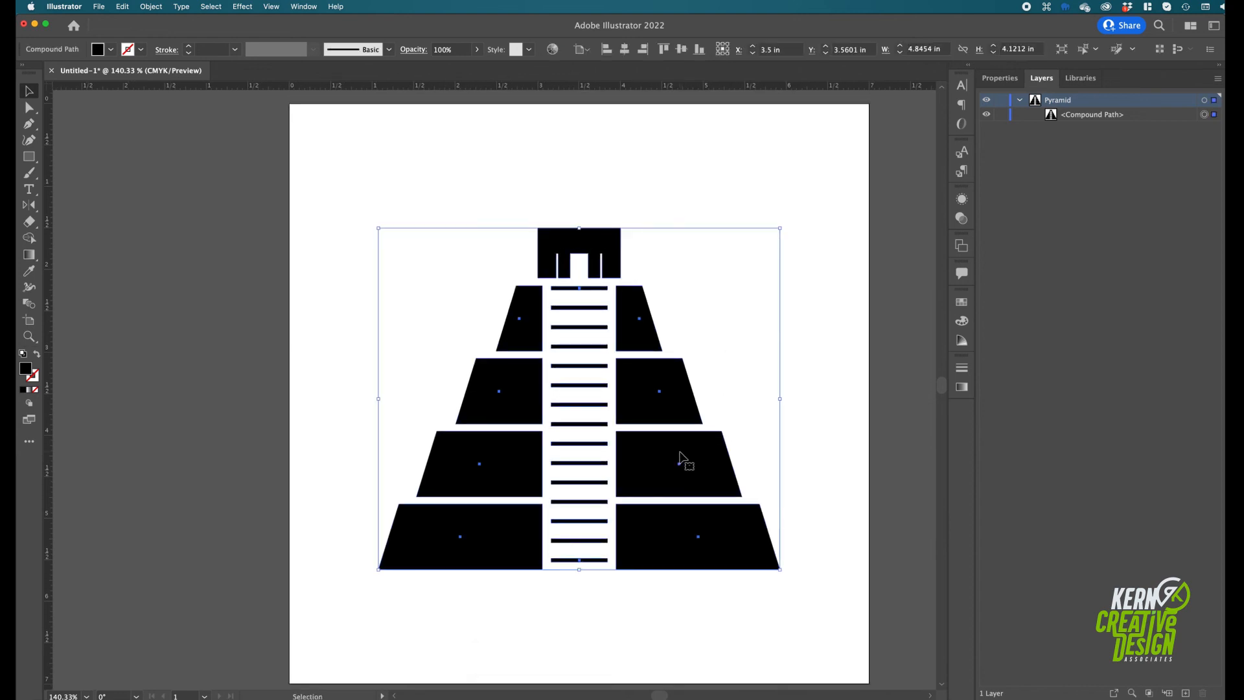
{"action": "left_click", "coordinate": [624, 50]}
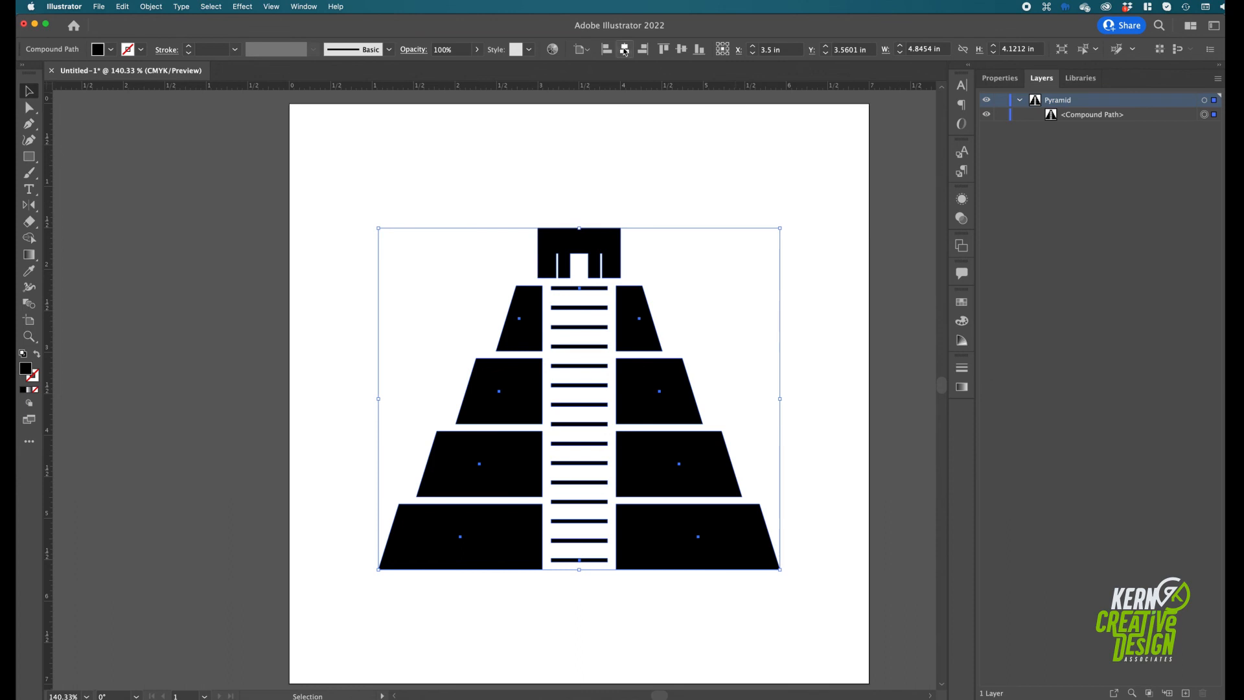
{"action": "left_click", "coordinate": [682, 51]}
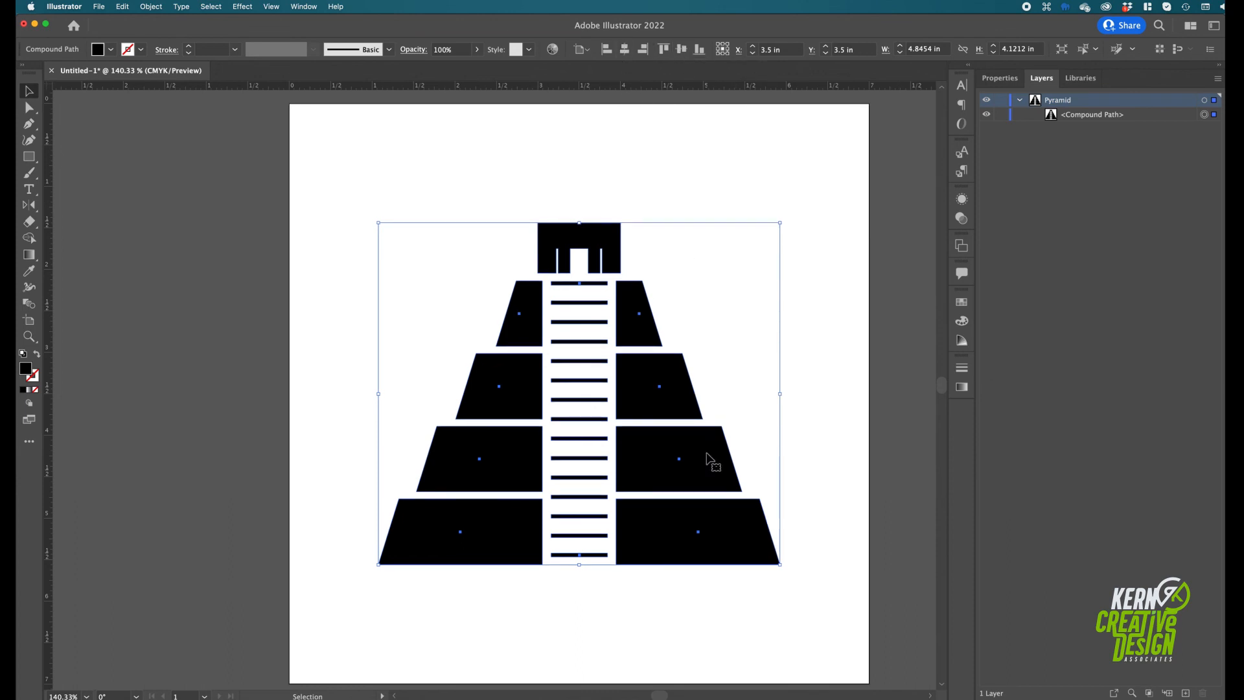
{"action": "left_click", "coordinate": [813, 464]}
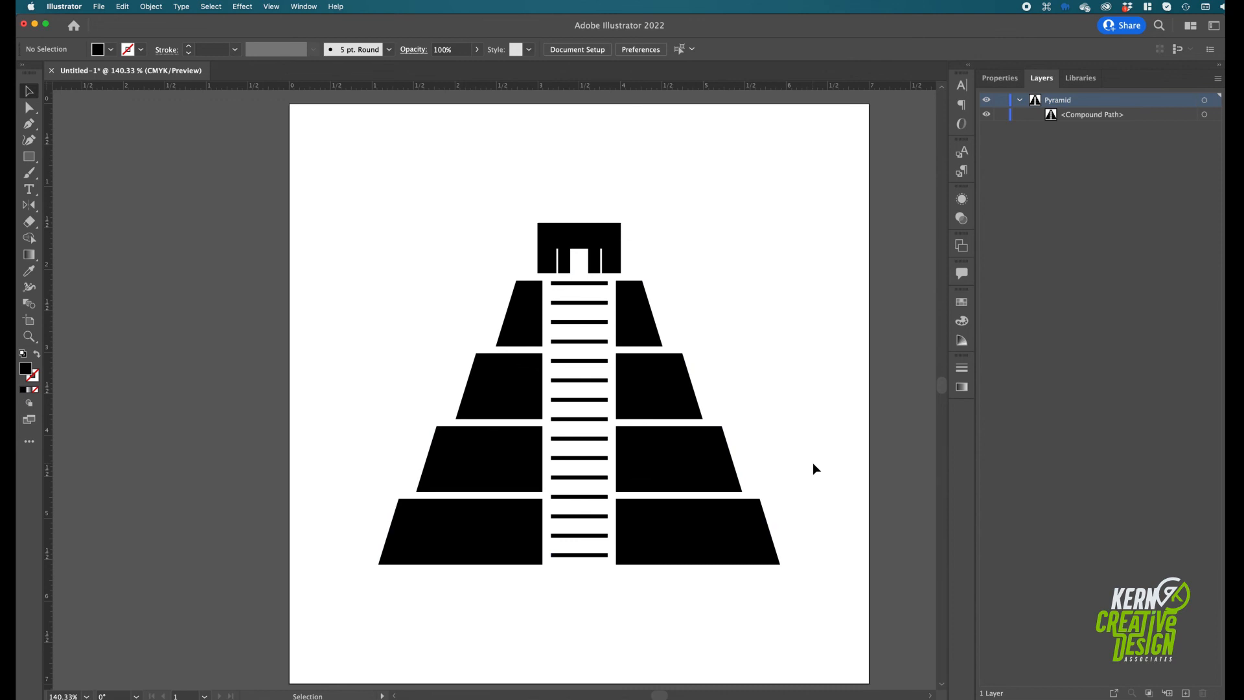
Save the document in the Pyramid folder as an Illustrator 2020 .ai file, named with the designer's surname followed by "_pyramid"
{"action": "left_click", "coordinate": [99, 7]}
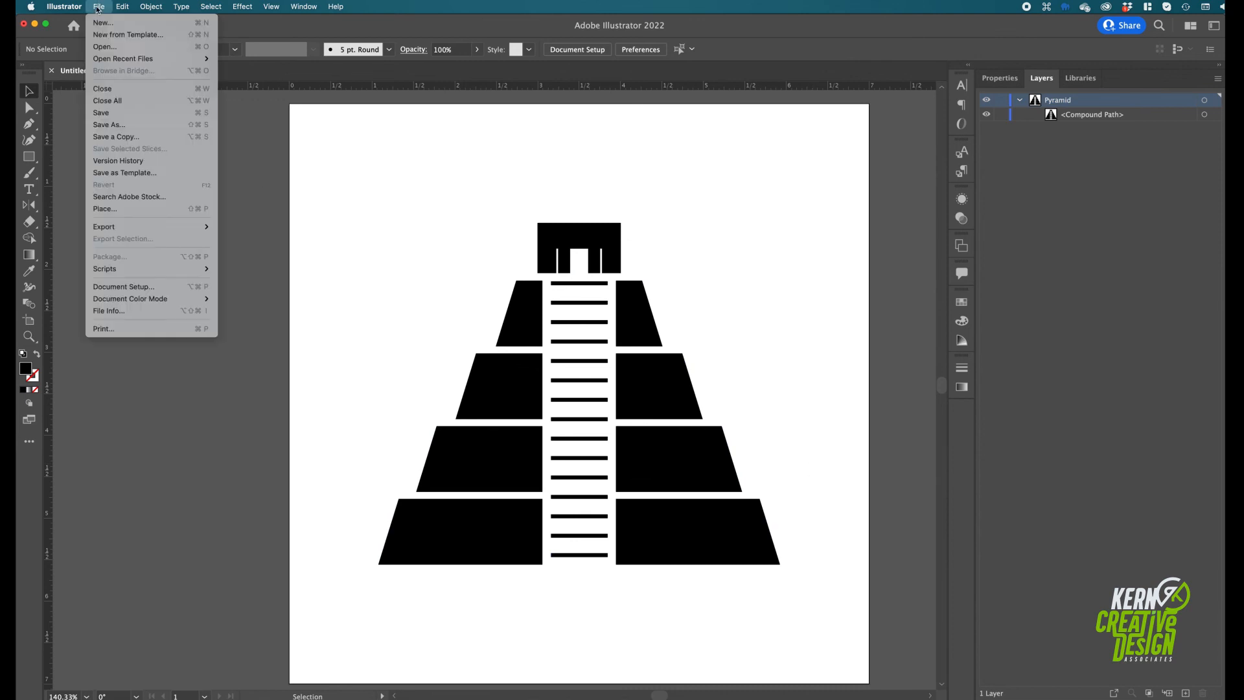
{"action": "left_click", "coordinate": [101, 125]}
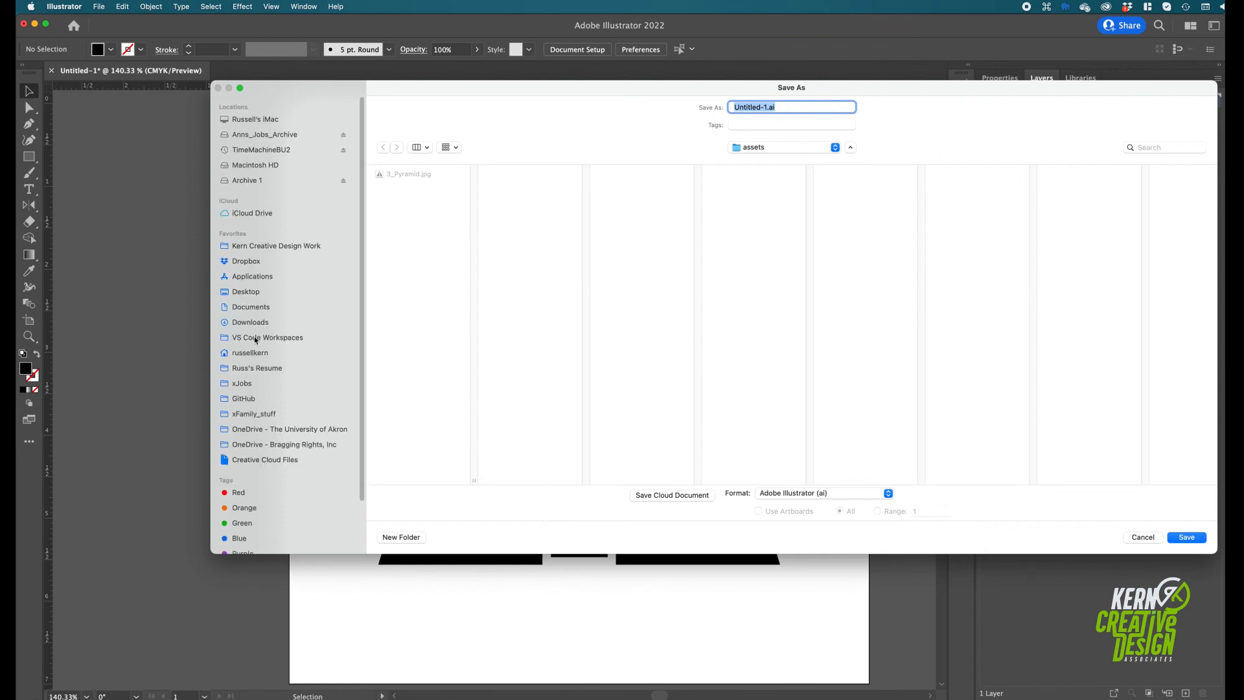
{"action": "left_click", "coordinate": [755, 153]}
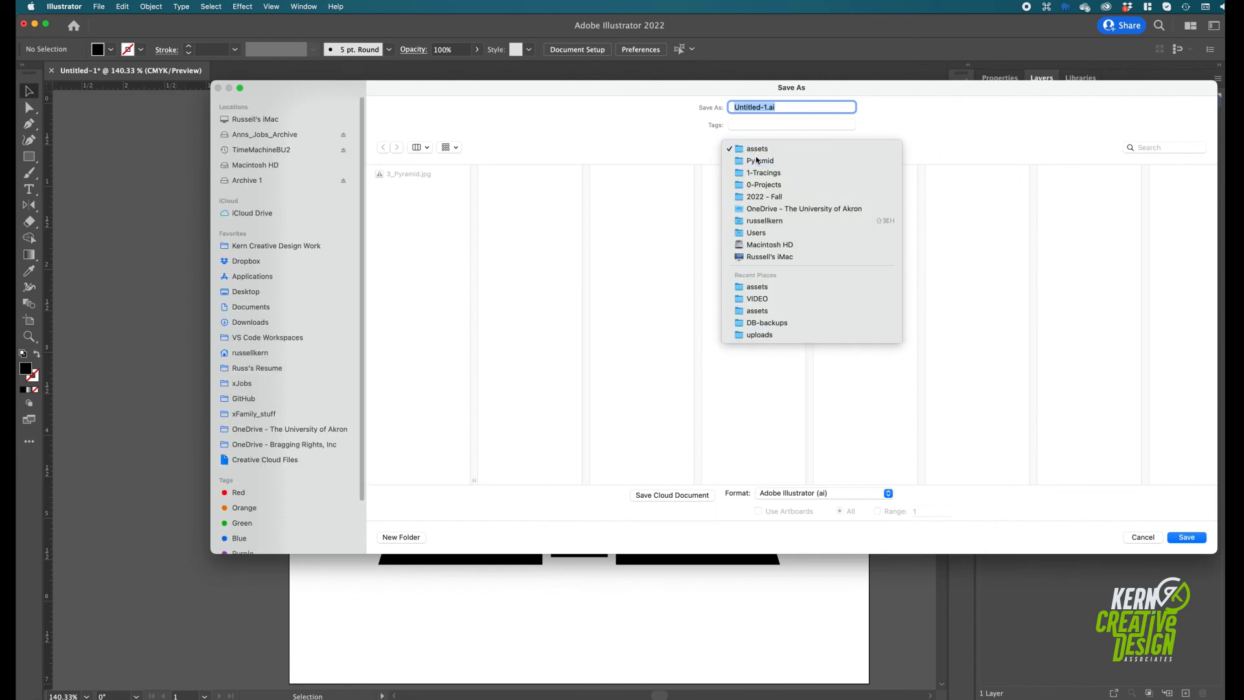
{"action": "left_click", "coordinate": [755, 159]}
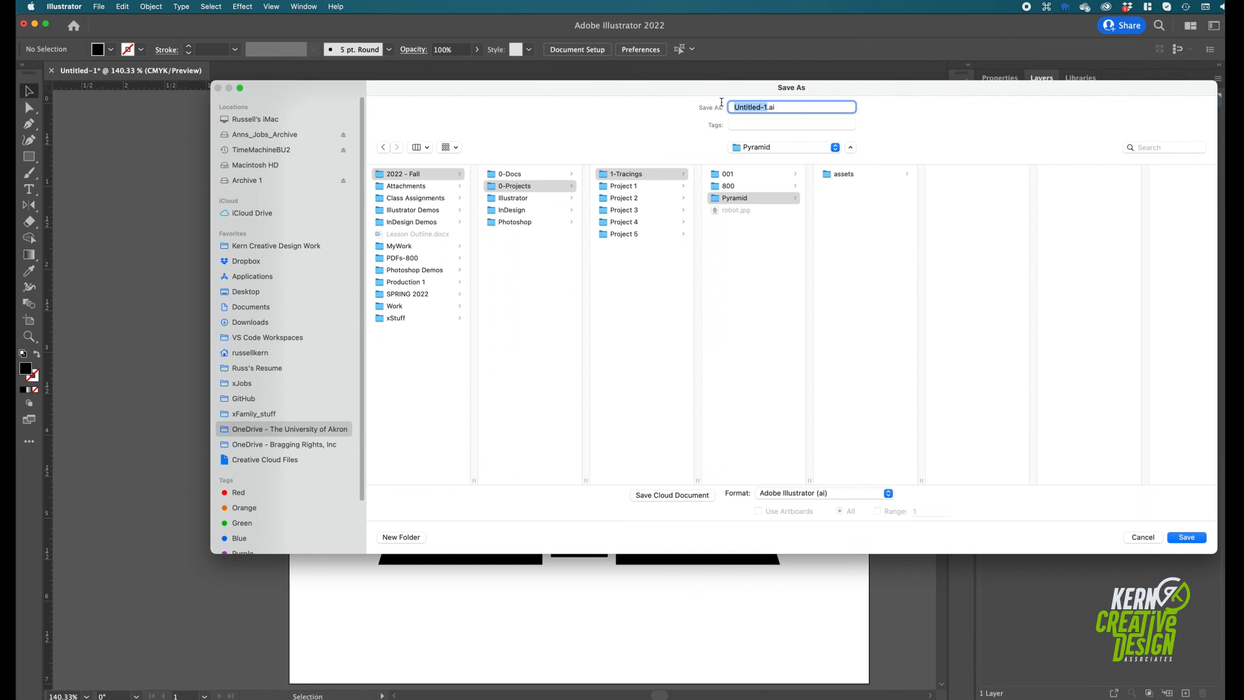
{"action": "type", "text": "Kern_"}
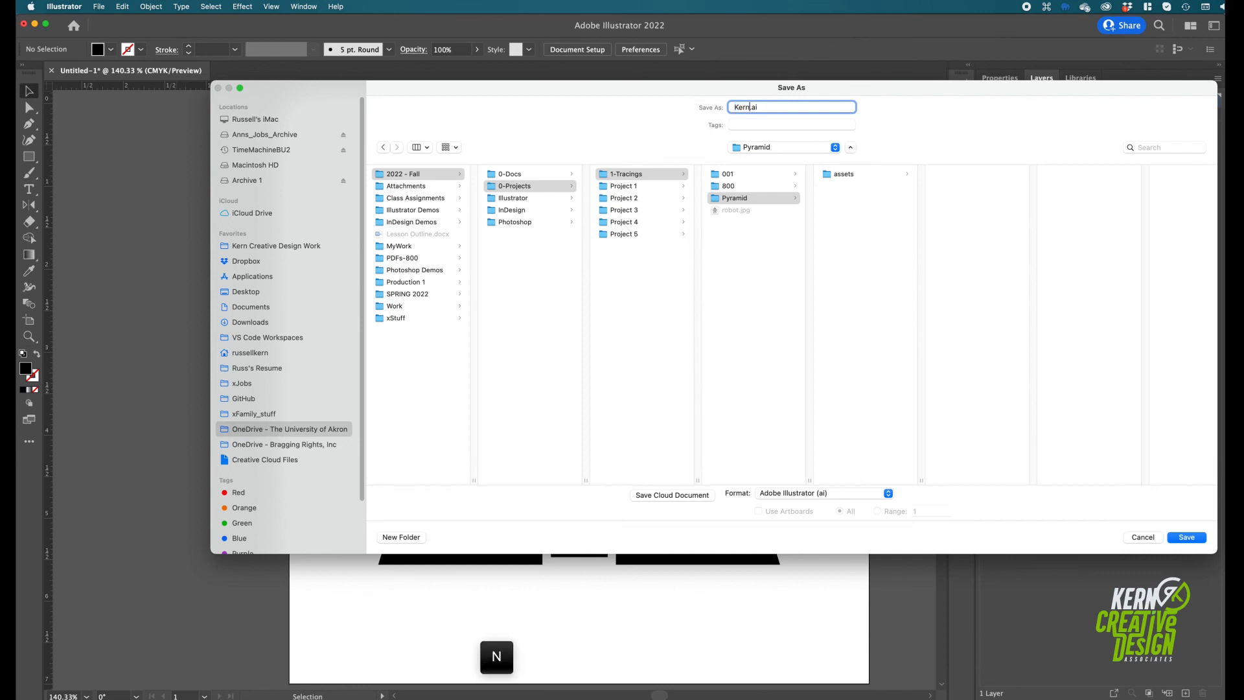
{"action": "type", "text": "pyra"}
{"action": "type", "text": "mib"}
{"action": "key", "text": "BackSpace"}
{"action": "type", "text": "d"}
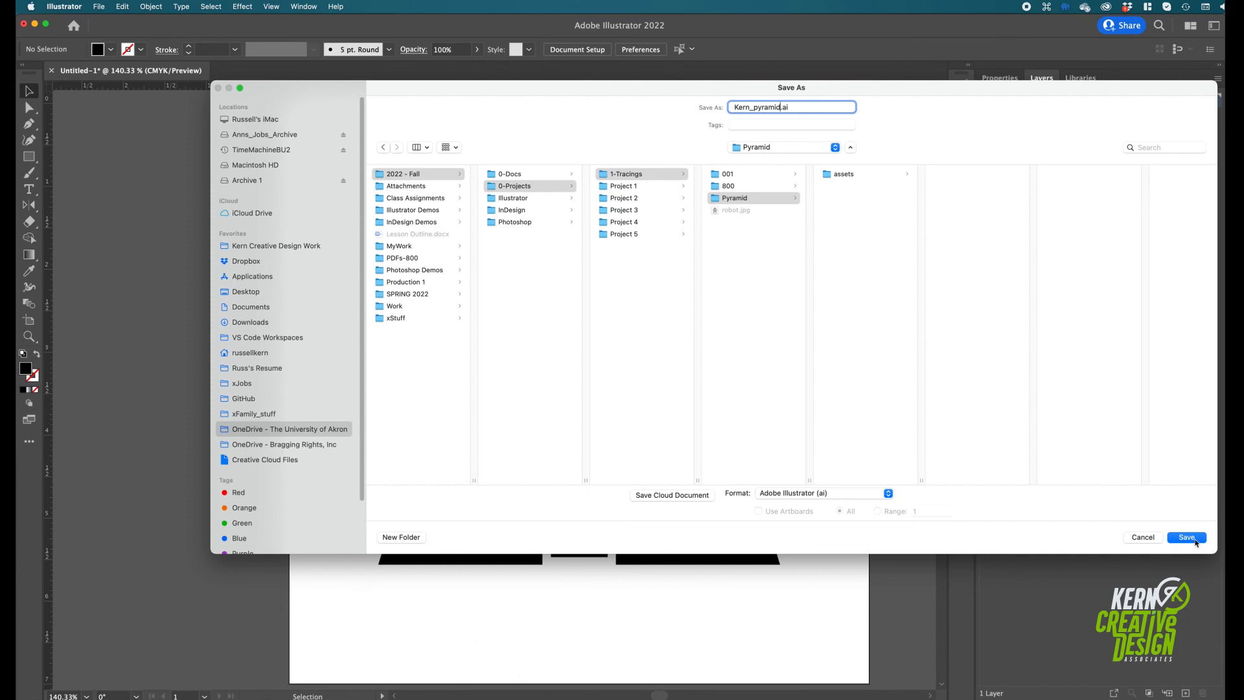
{"action": "left_click", "coordinate": [1195, 540]}
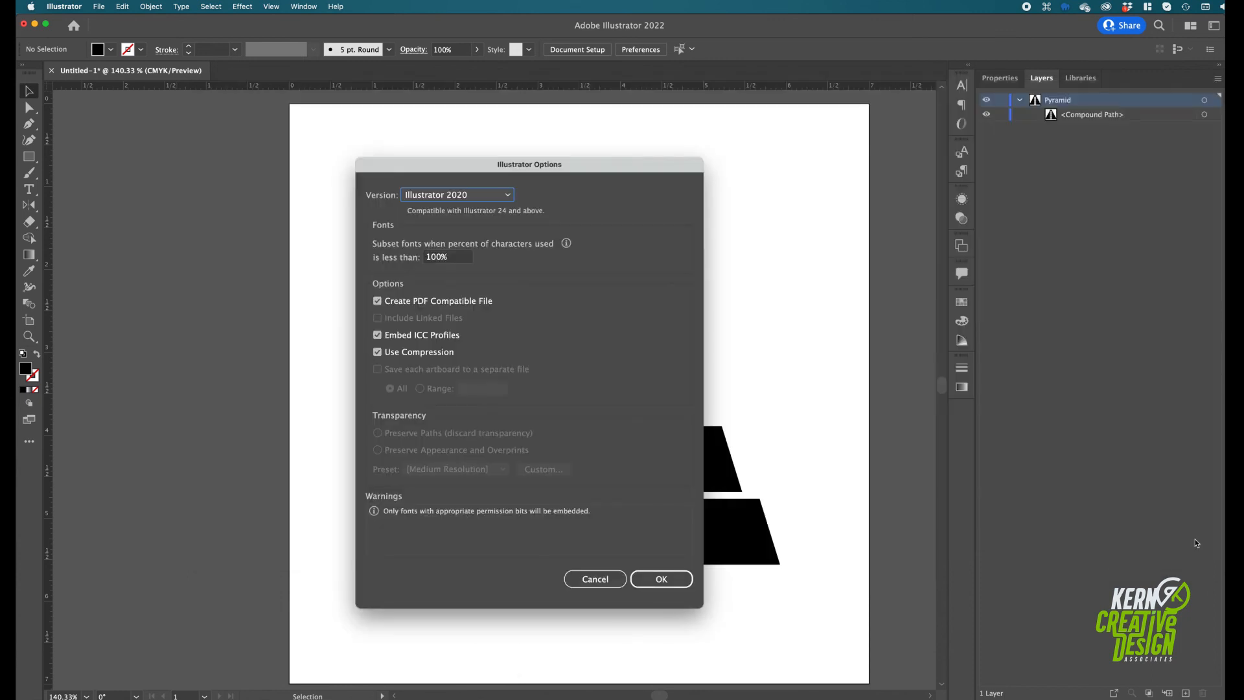
{"action": "left_click", "coordinate": [663, 580]}
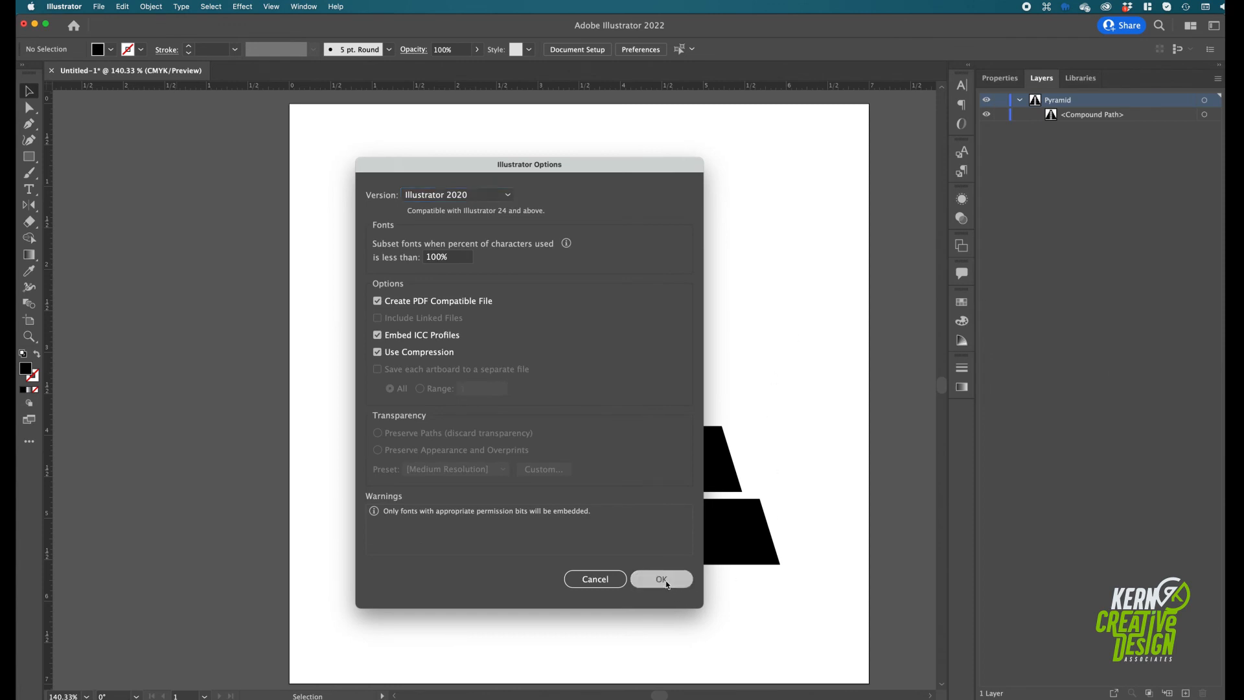